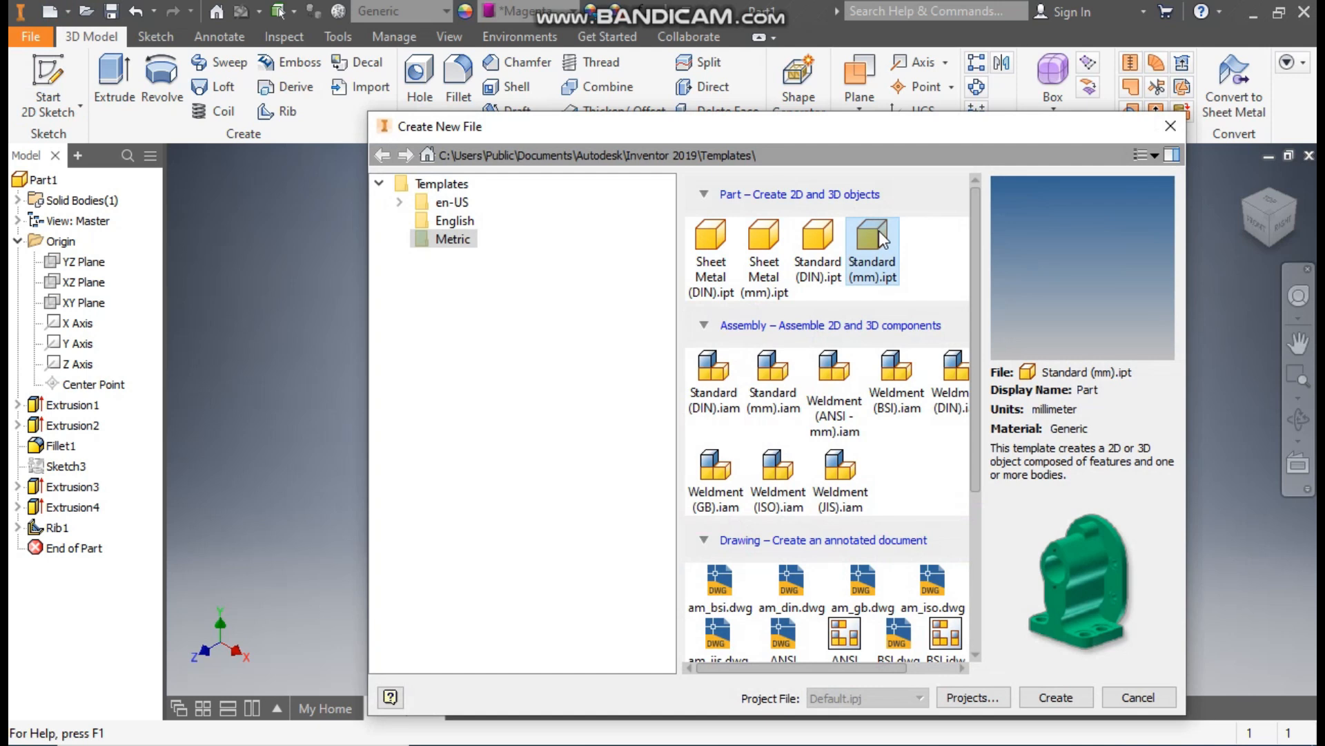
Step: Create a new part from the Standard (mm).ipt template and start a sketch on the horizontal XZ plane with the X axis running horizontally
click(1051, 694)
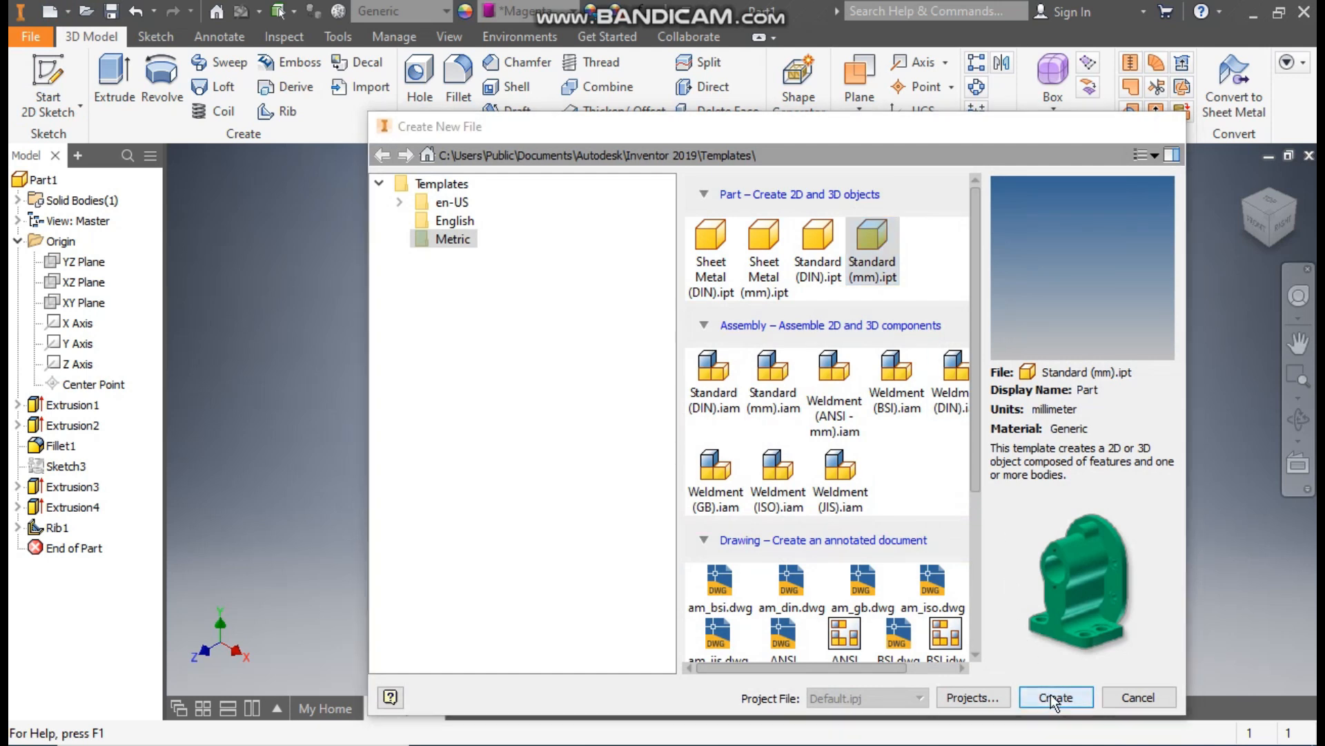
click(53, 81)
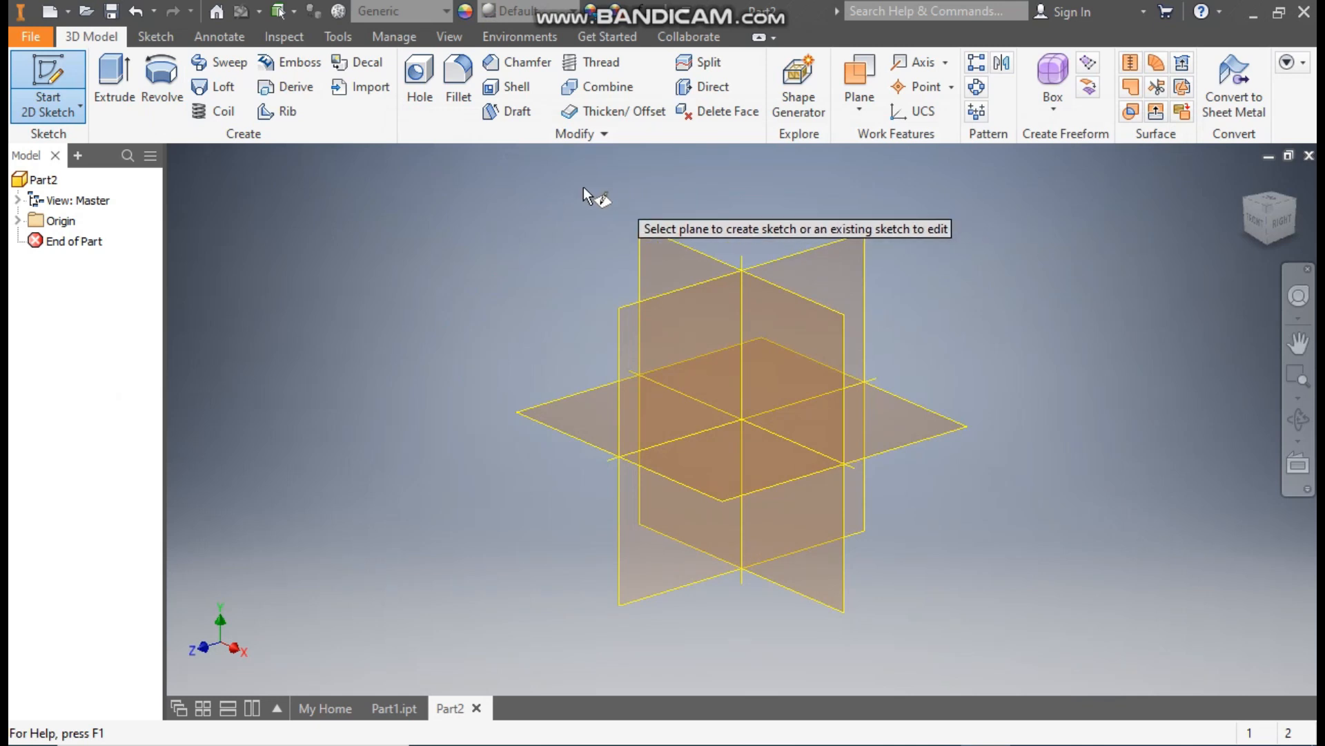
click(561, 412)
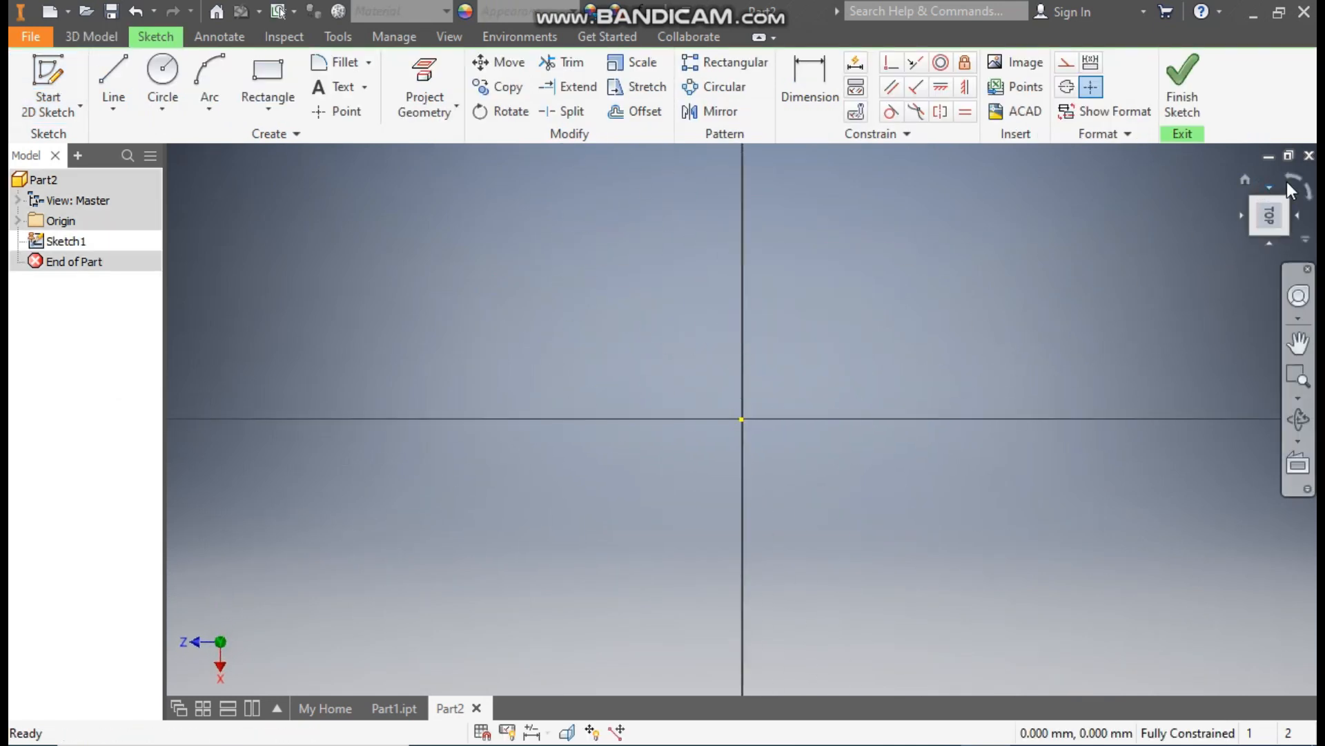
click(1297, 182)
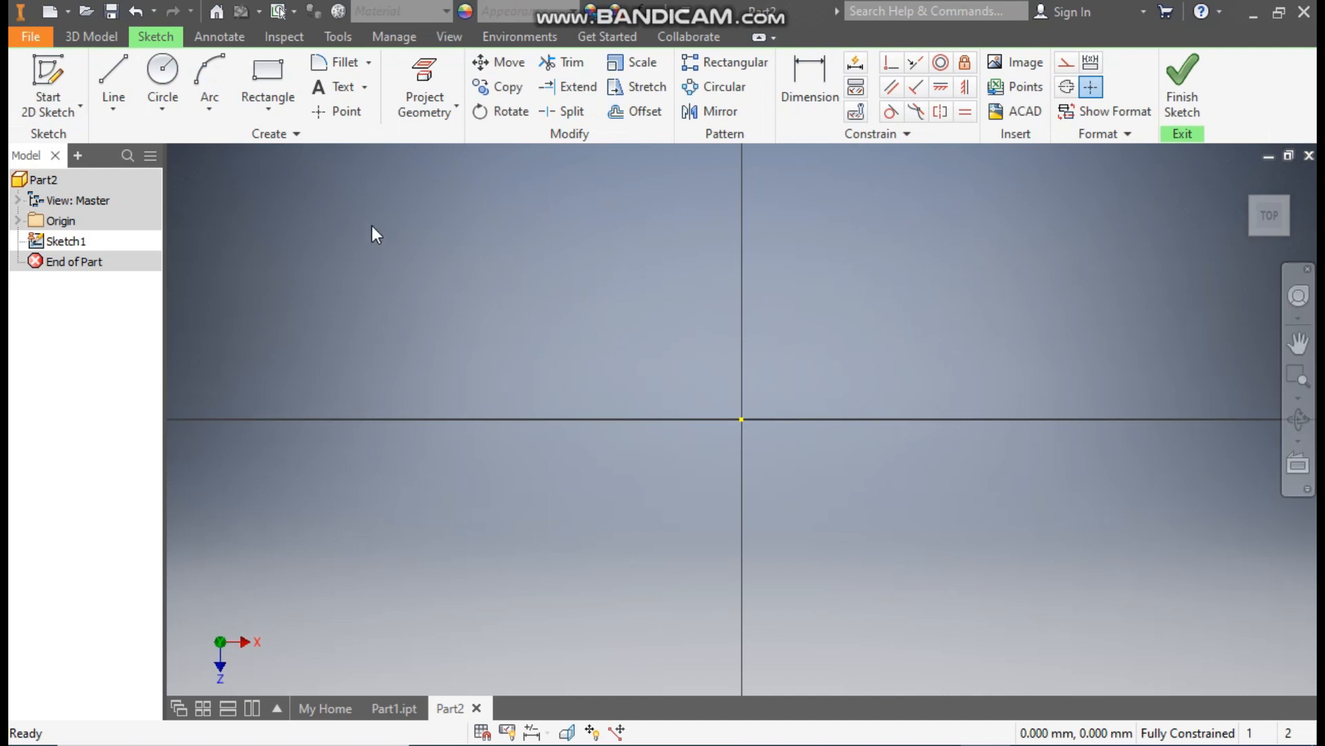
Step: Sketch a two-point rectangle mostly on the negative X side of the origin, crossing the horizontal axis
click(262, 104)
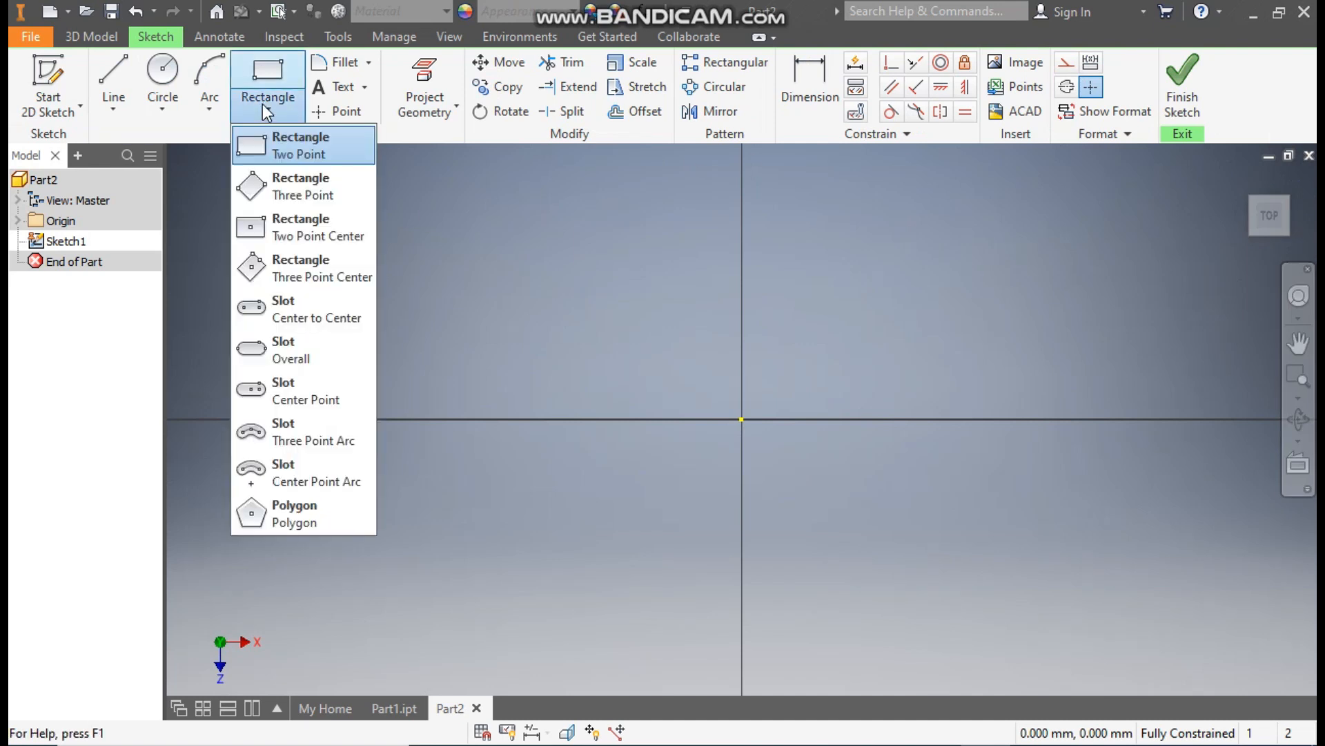
click(298, 151)
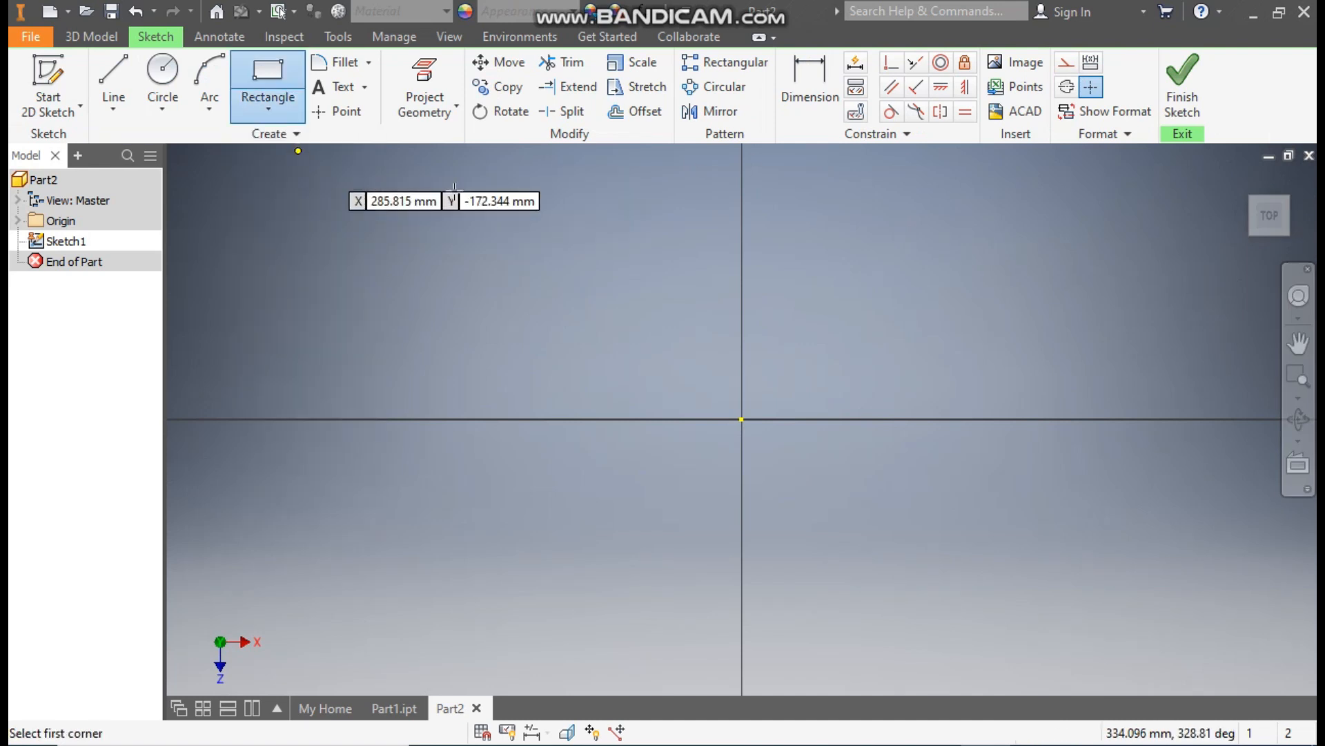
click(406, 219)
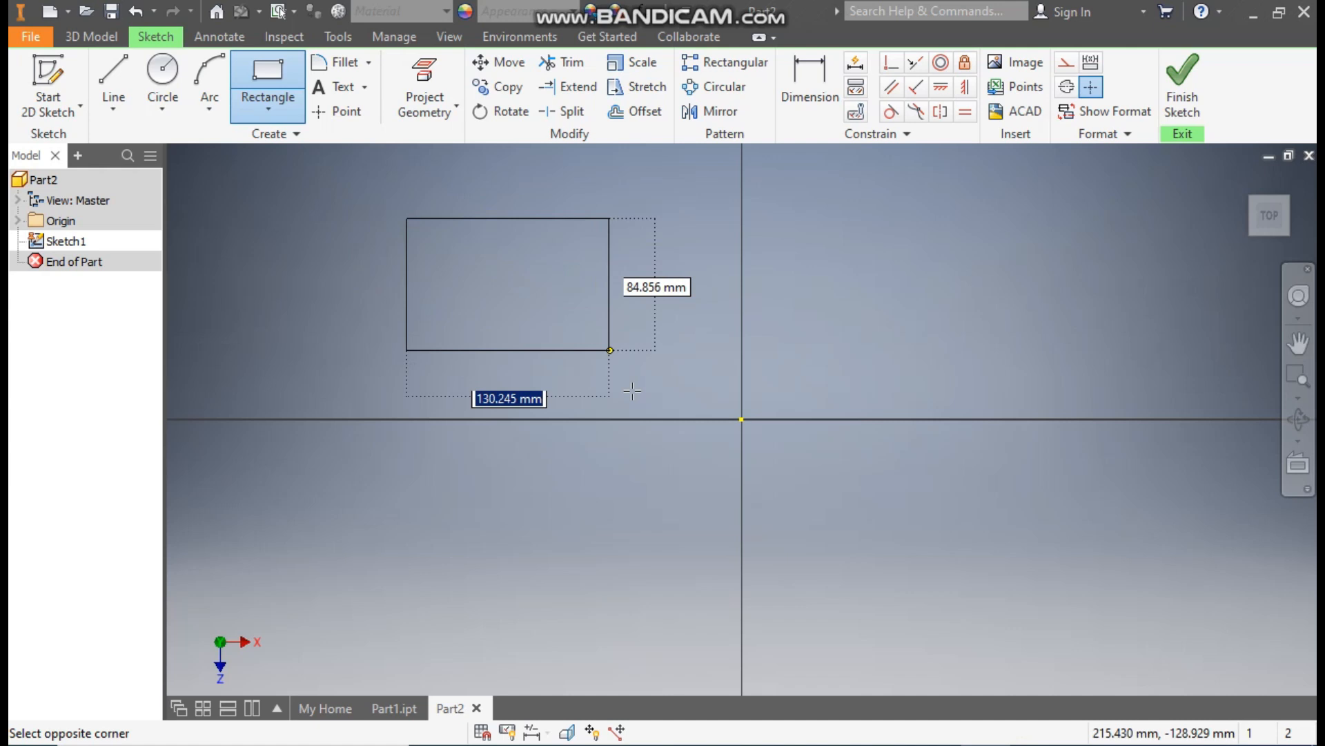
click(695, 570)
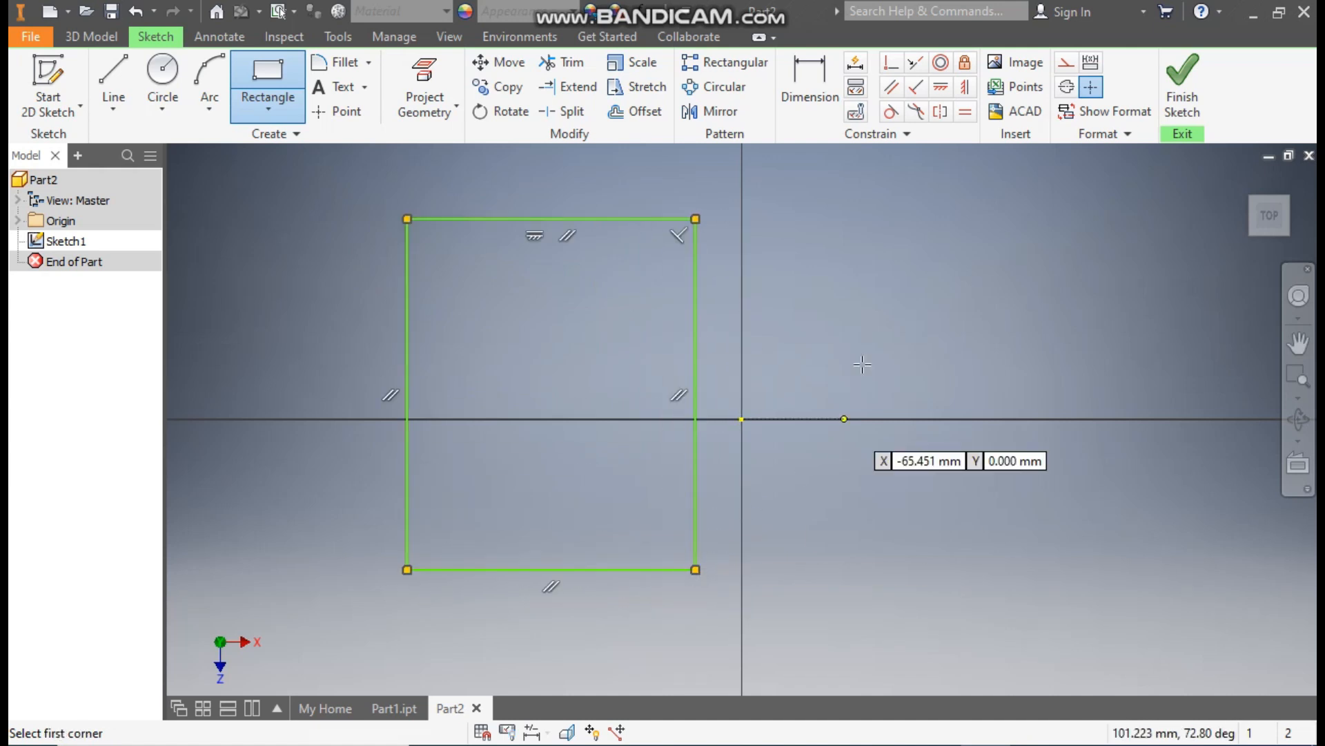
Step: Dimension the rectangle to 90 mm wide and 70 mm high
click(811, 94)
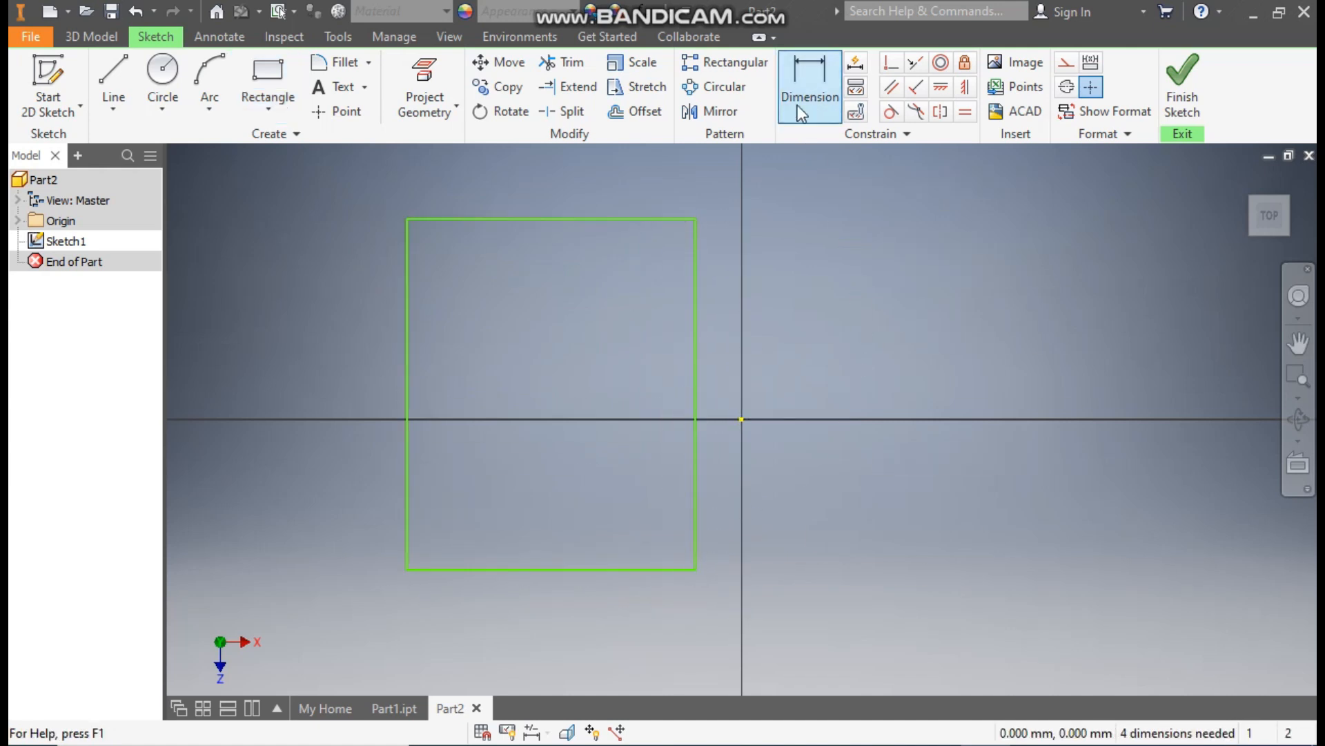
click(550, 219)
click(560, 184)
text(90)
key(Return)
click(581, 387)
click(509, 401)
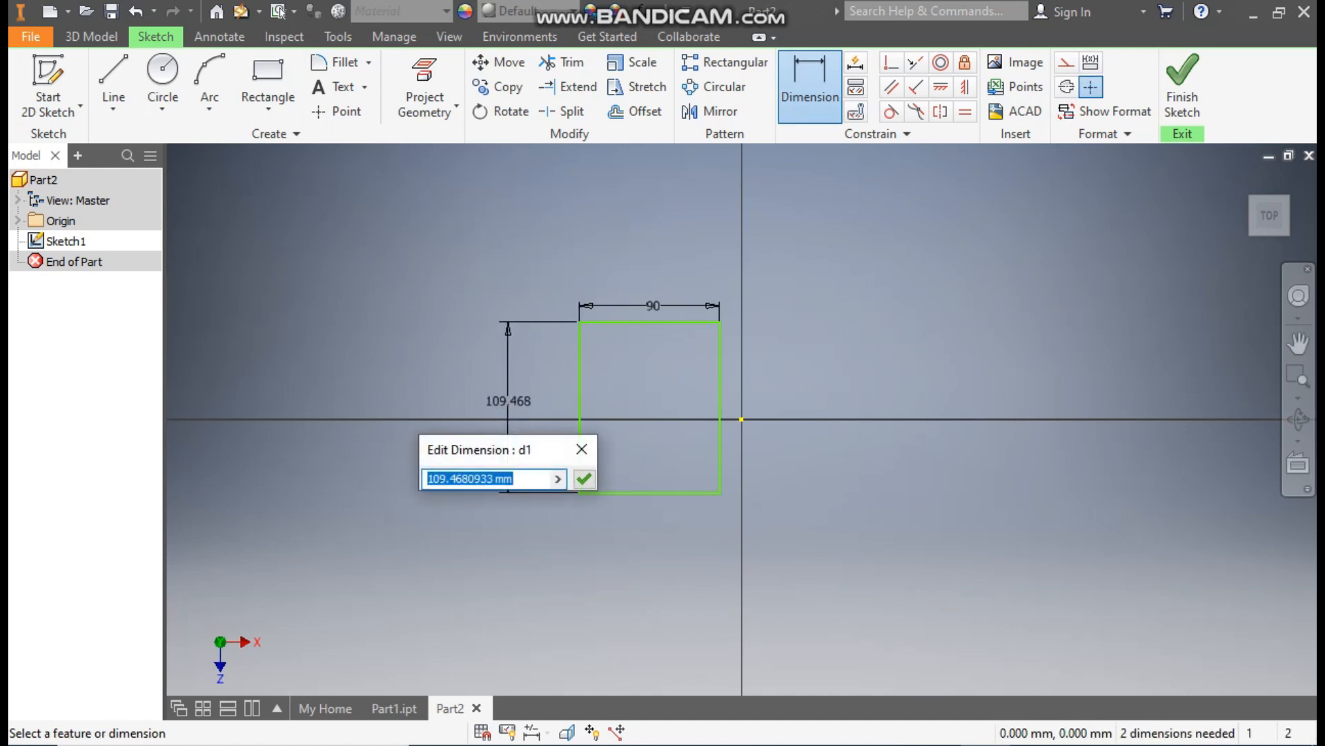
text(70)
key(Return)
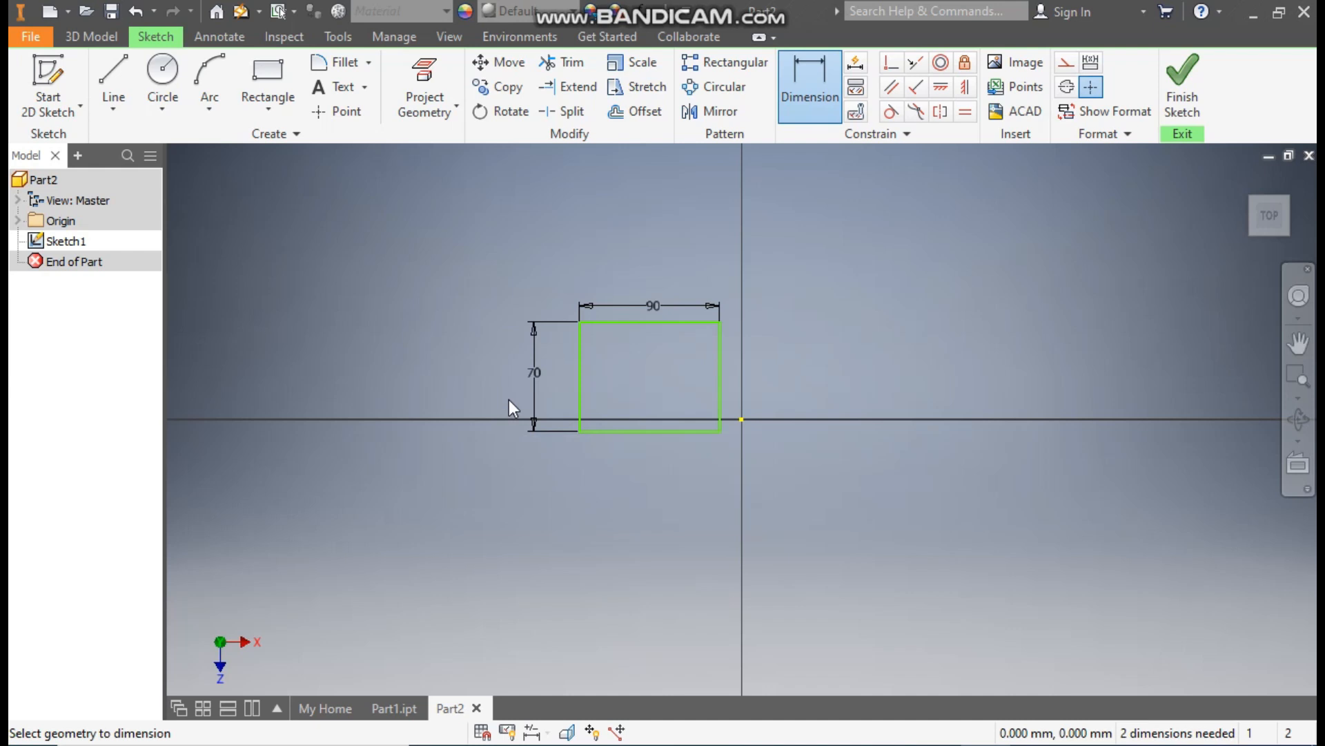
Step: Constrain the midpoint of the rectangle's right edge horizontally to the origin and make the two points coincident
click(941, 86)
click(720, 375)
click(741, 419)
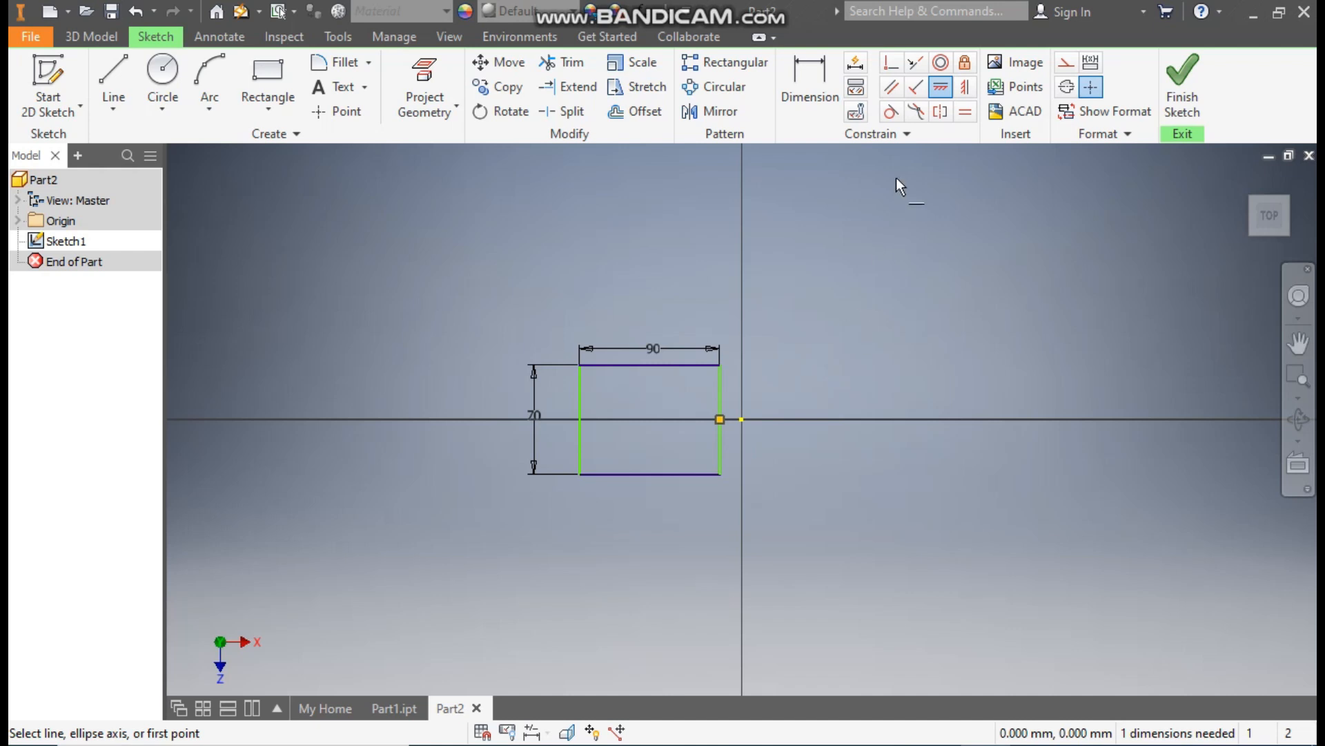
click(890, 67)
click(720, 419)
click(741, 419)
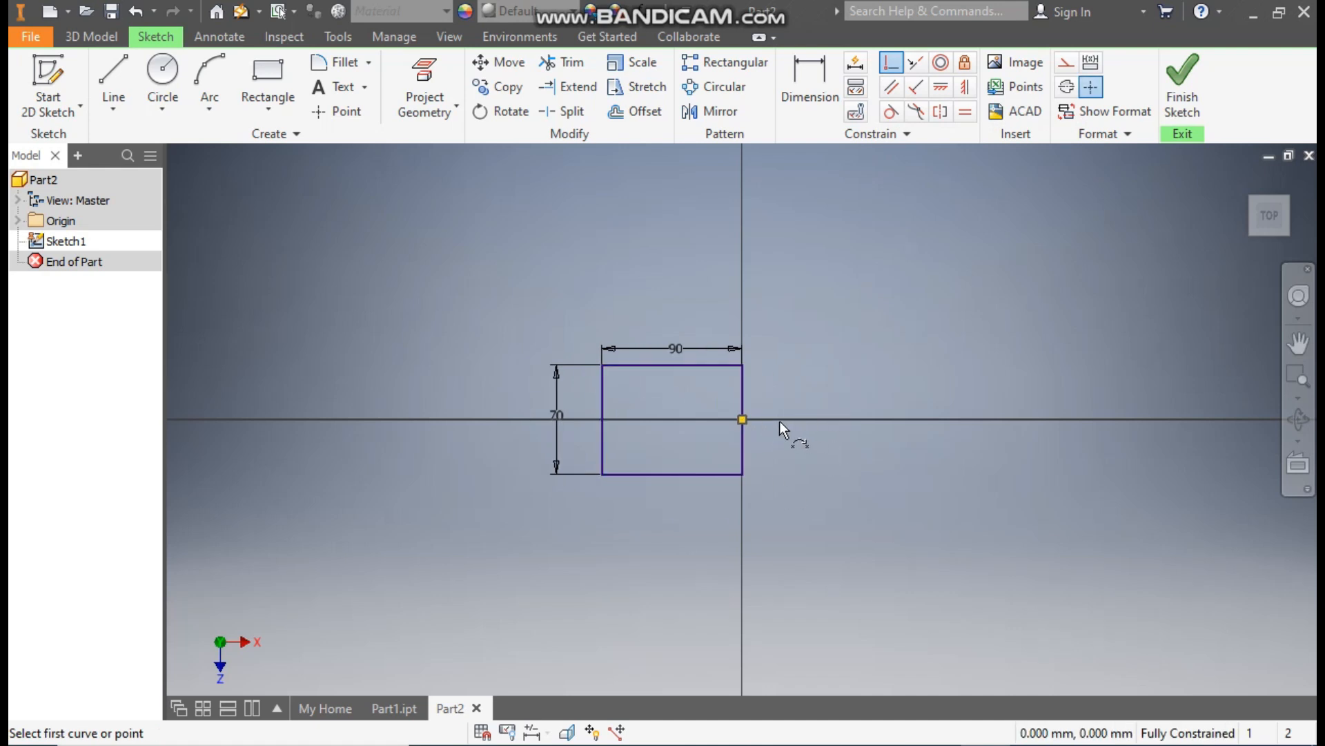
Step: Draw a three-point arc of 35 mm radius between the rectangle's right corners, bulging outward as a rounded end
click(212, 106)
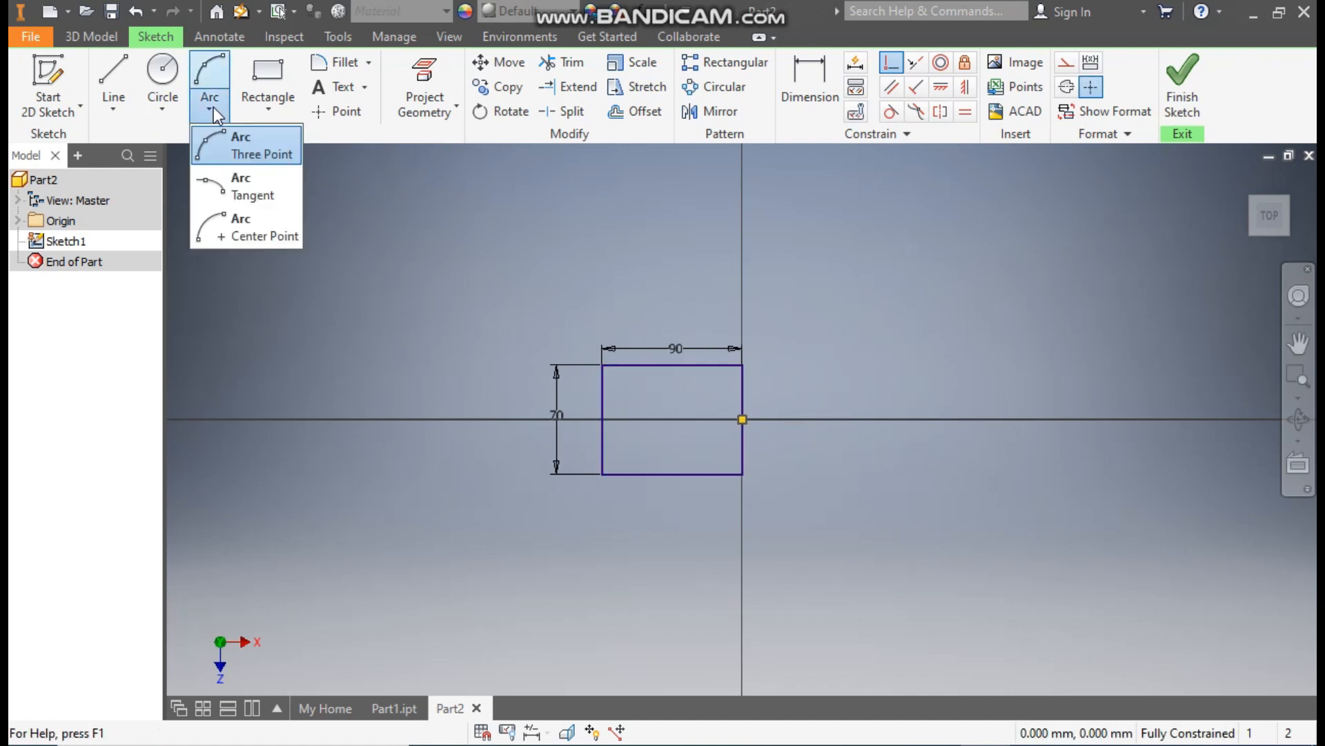
click(254, 156)
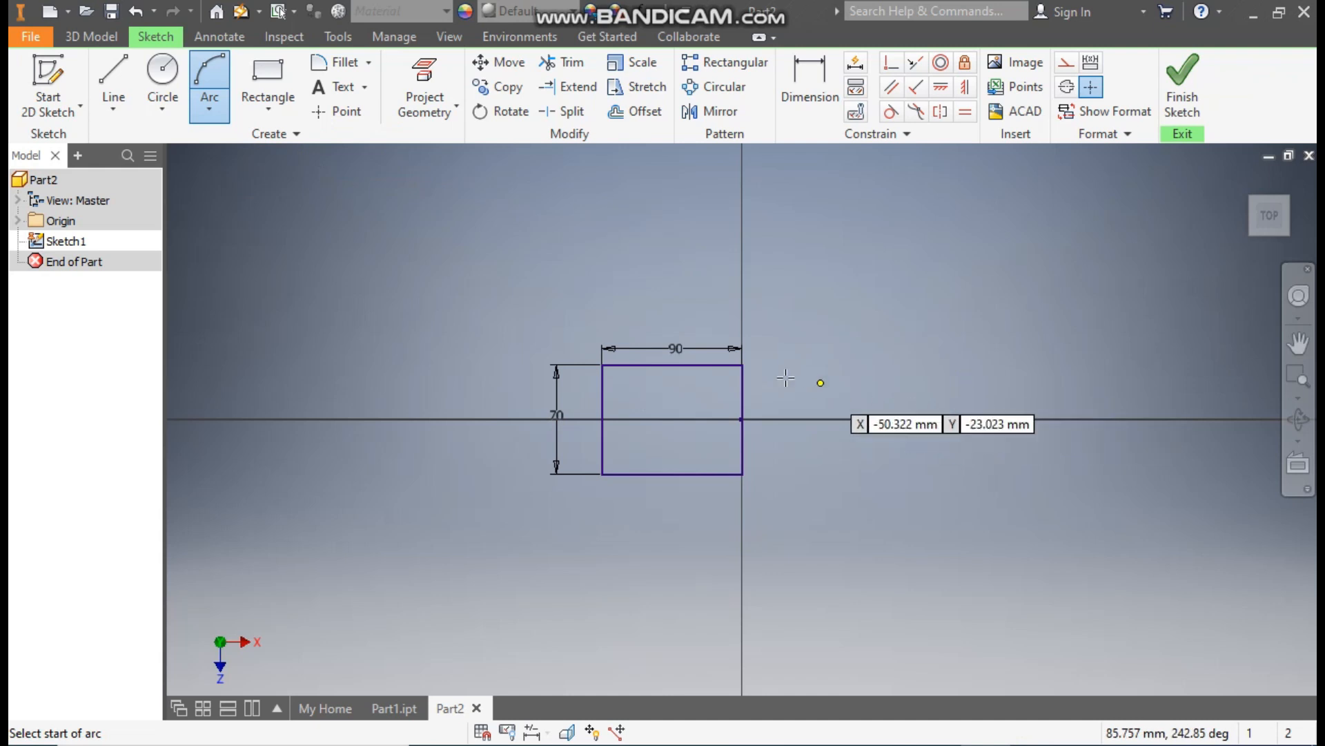
click(743, 365)
click(743, 474)
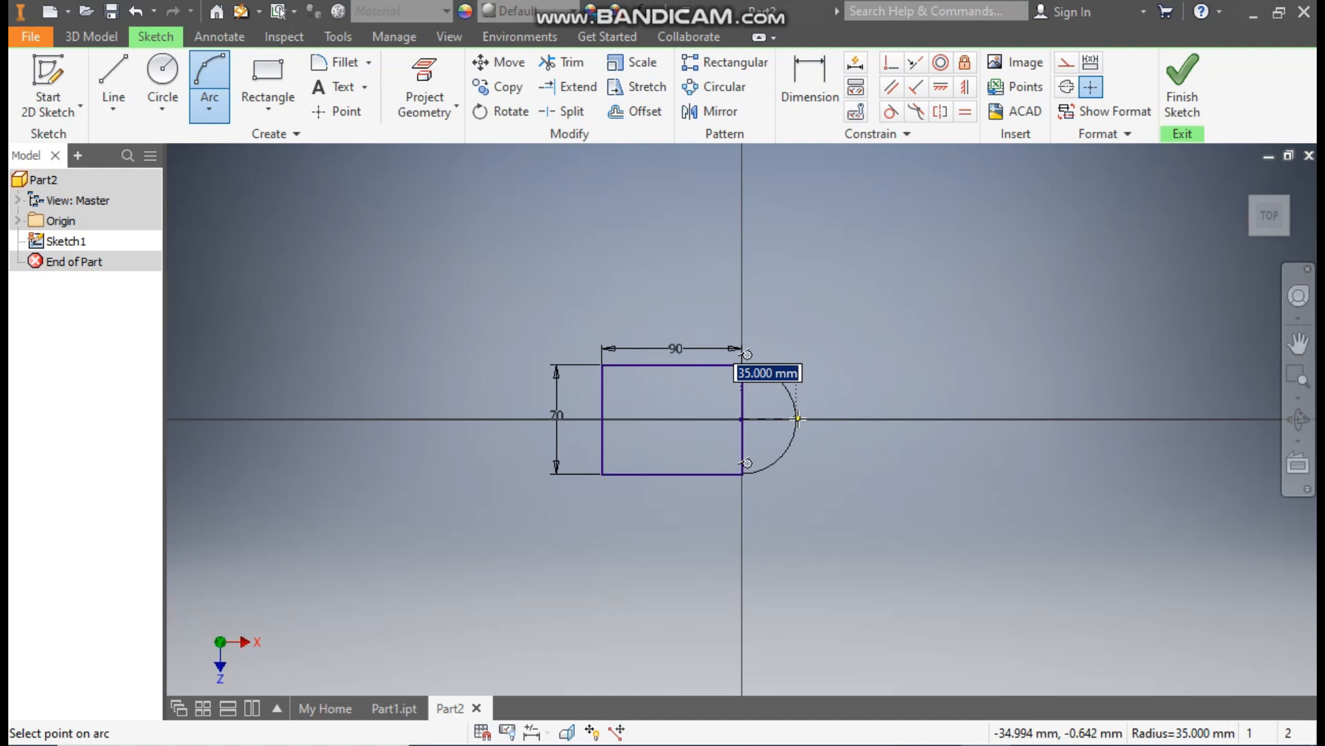
click(798, 418)
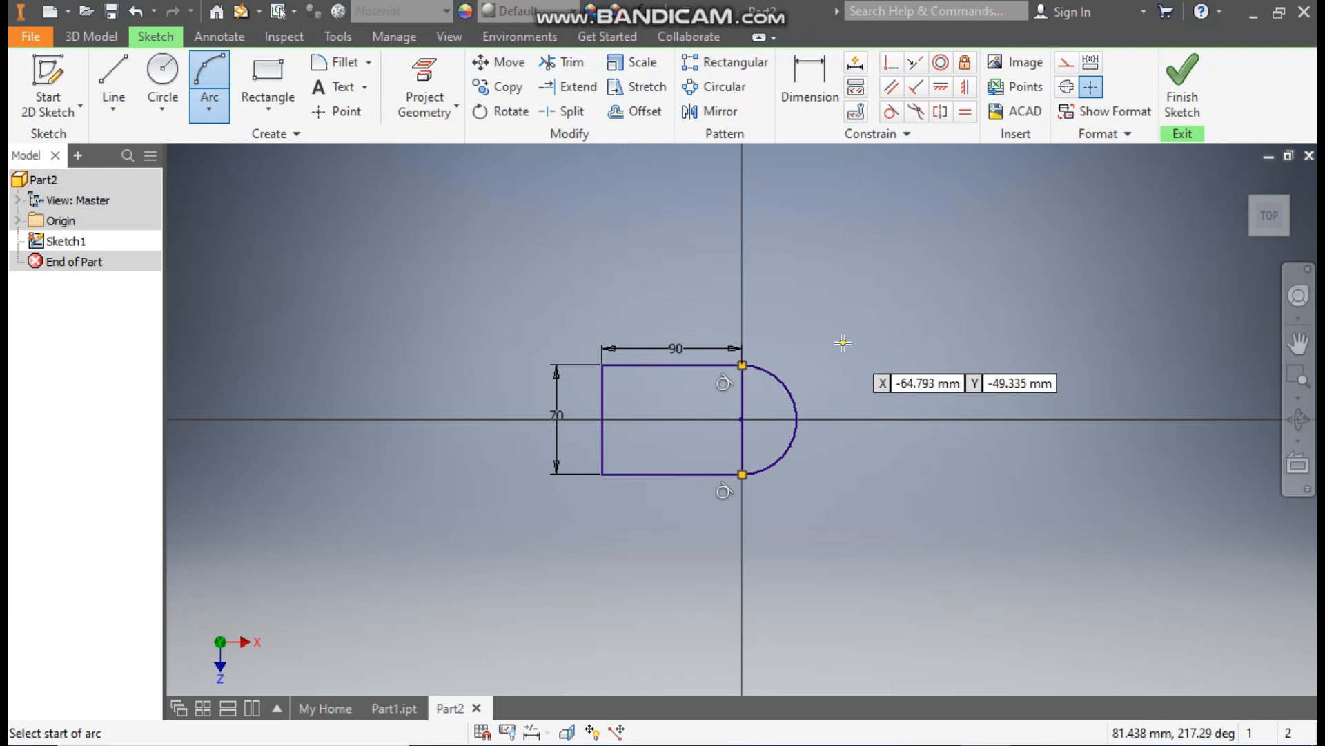
key(Escape)
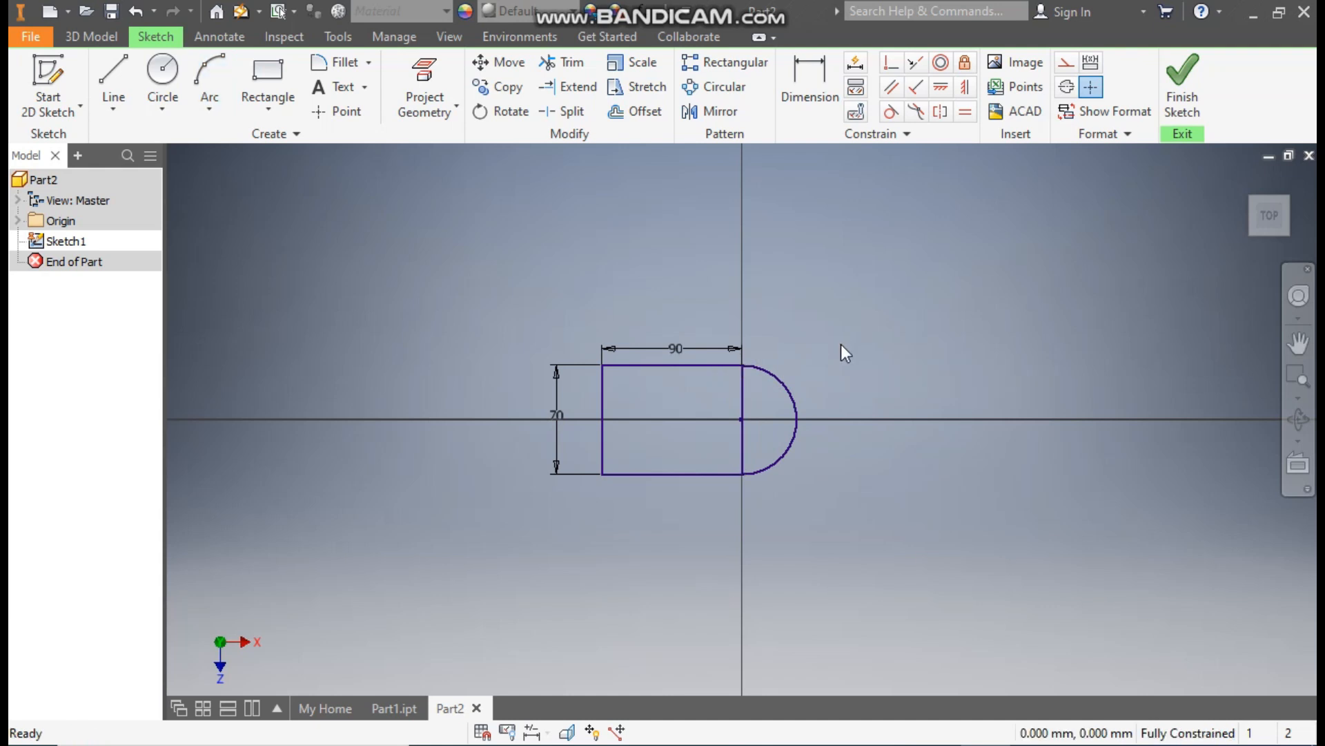
Step: Convert the line between rectangle and arc to construction geometry and draw a 40 mm diameter circle centred on the origin
click(742, 392)
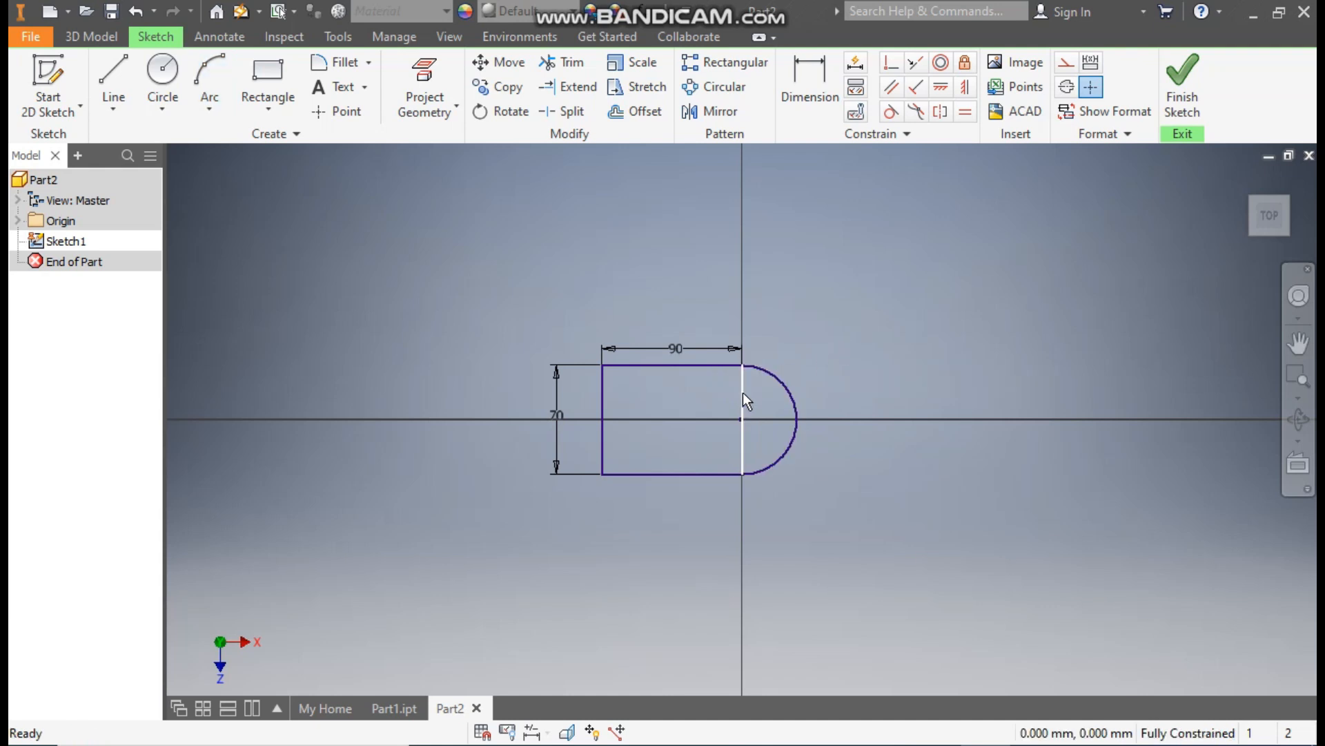
click(1069, 65)
click(167, 76)
click(743, 418)
text(40)
key(Return)
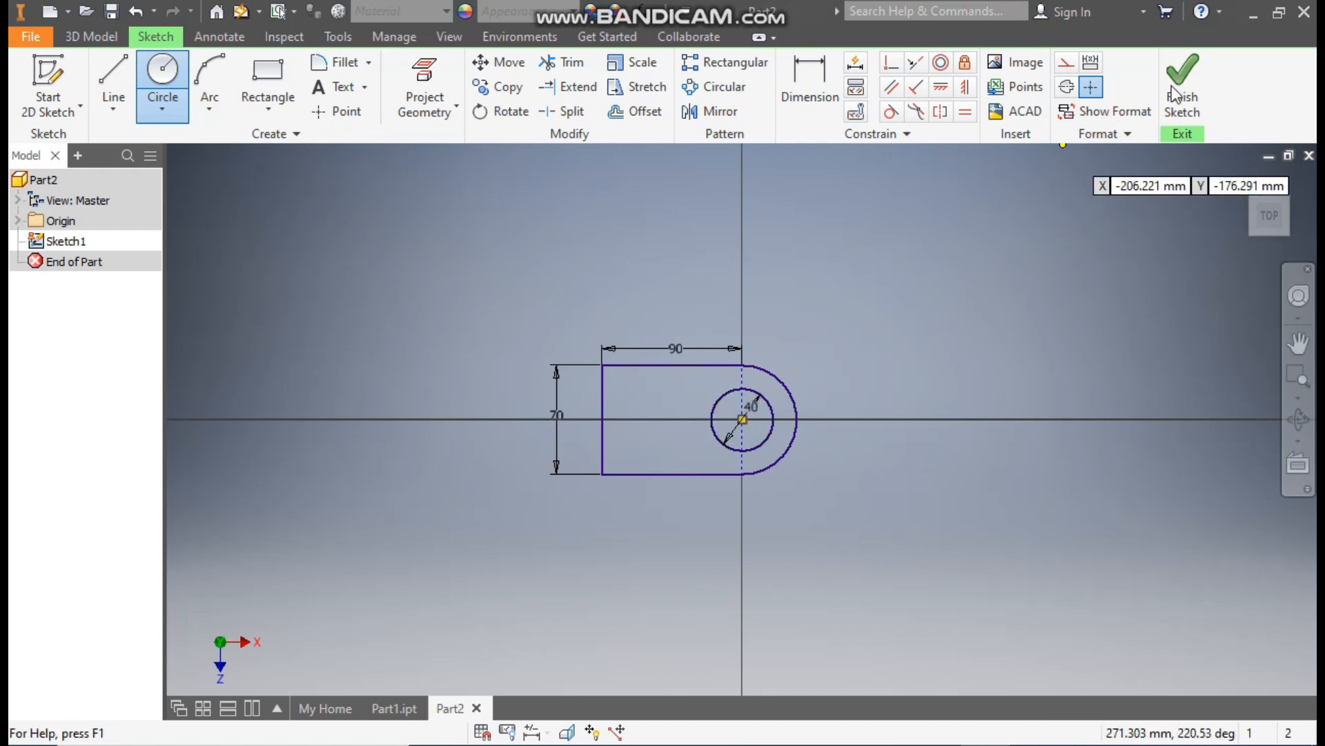
Step: Finish the sketch and extrude the round-ended profile 60 mm upward, leaving the circle as a hole
click(1174, 88)
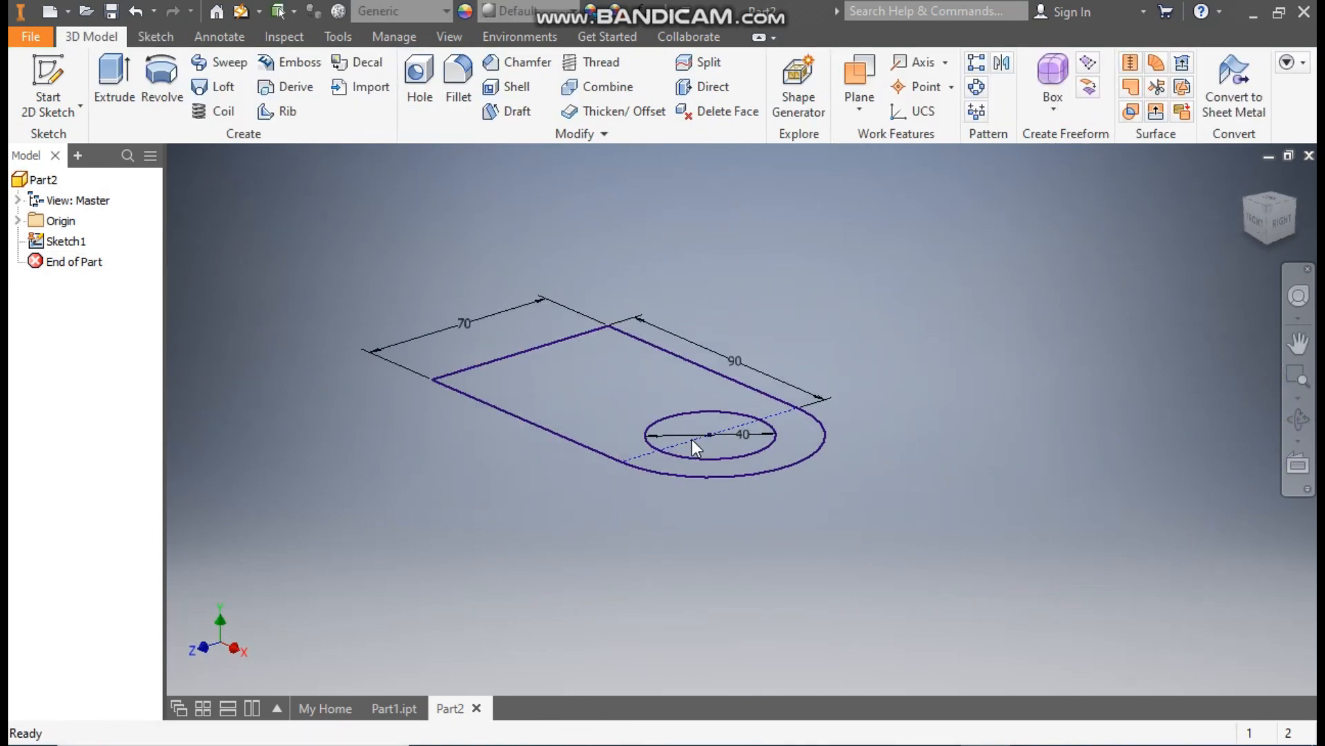
click(115, 70)
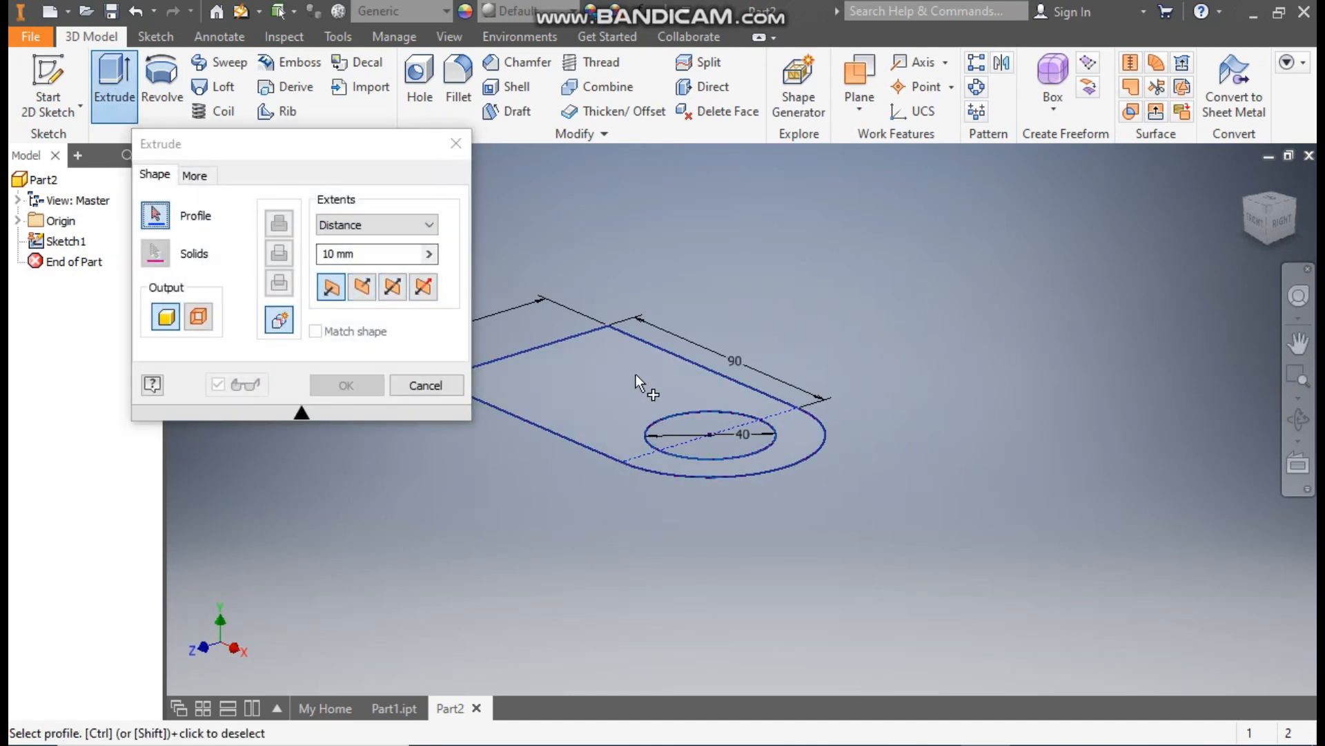
click(635, 374)
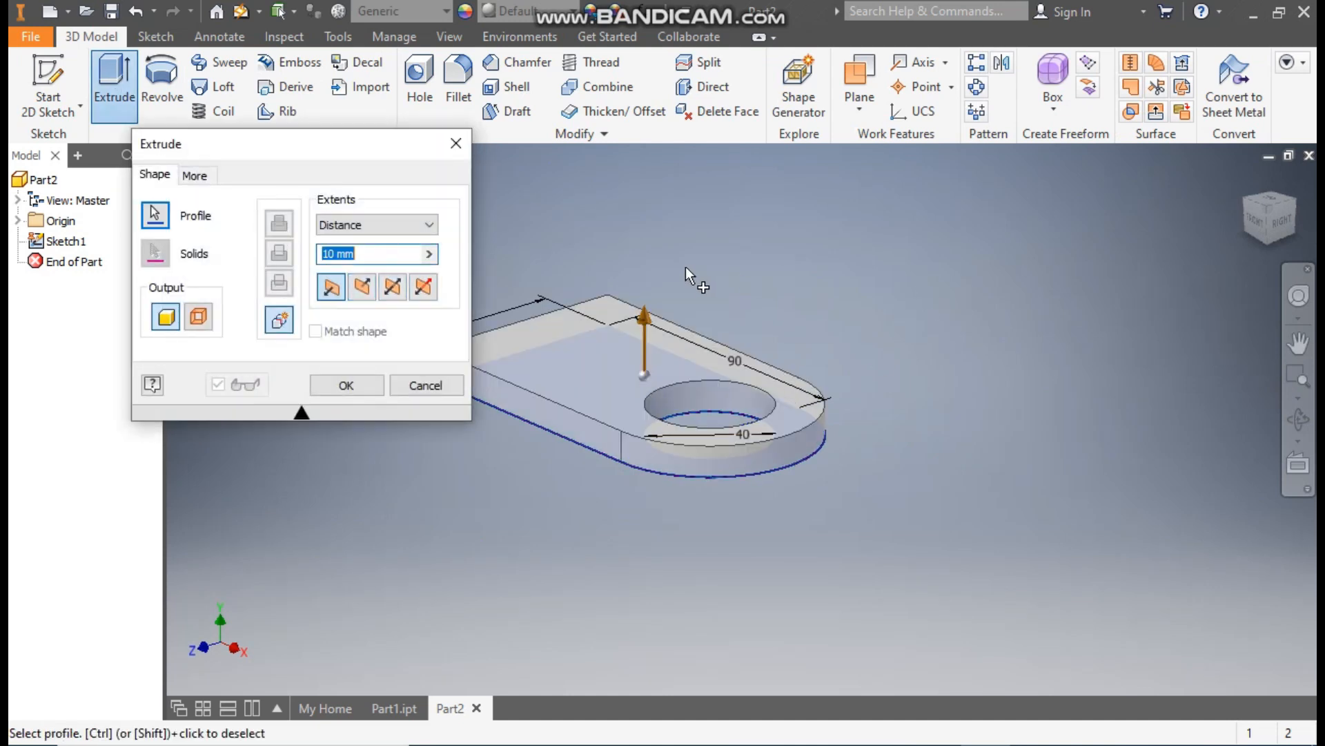
text(60)
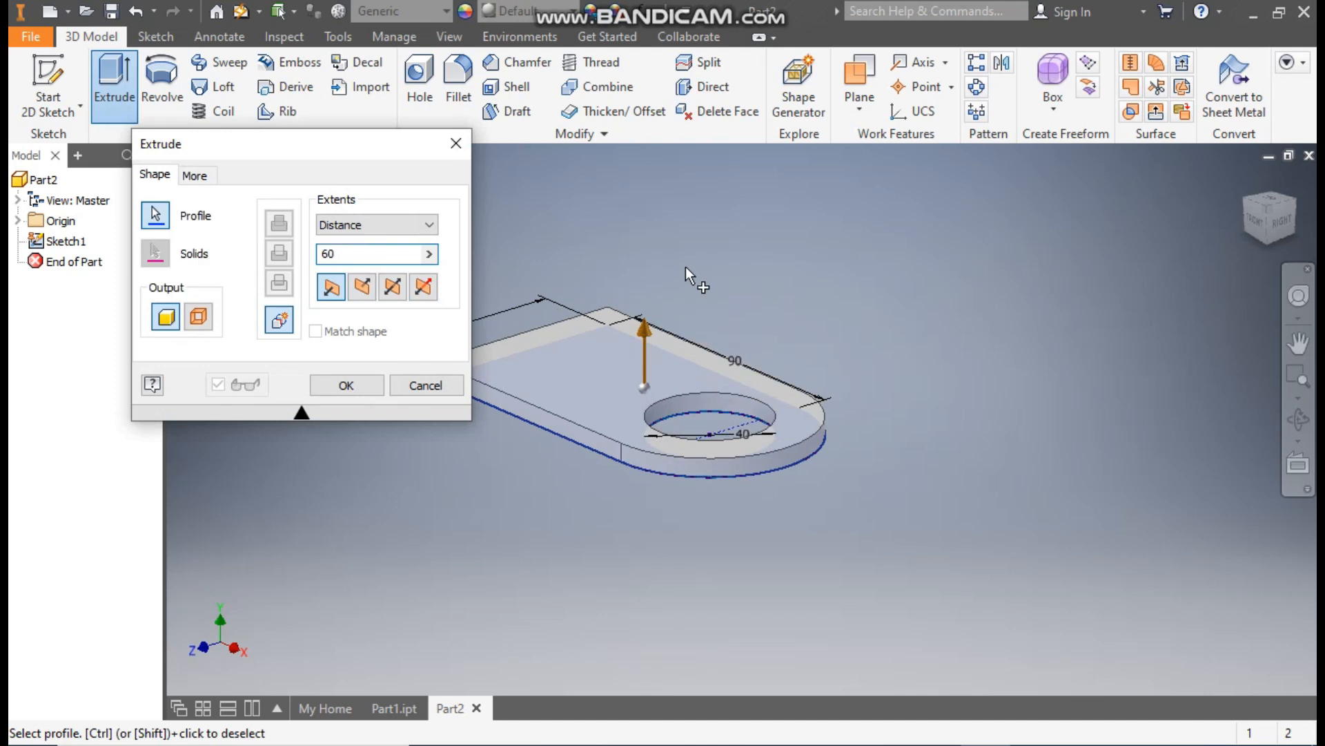
middle_drag(1097, 398, 1237, 428)
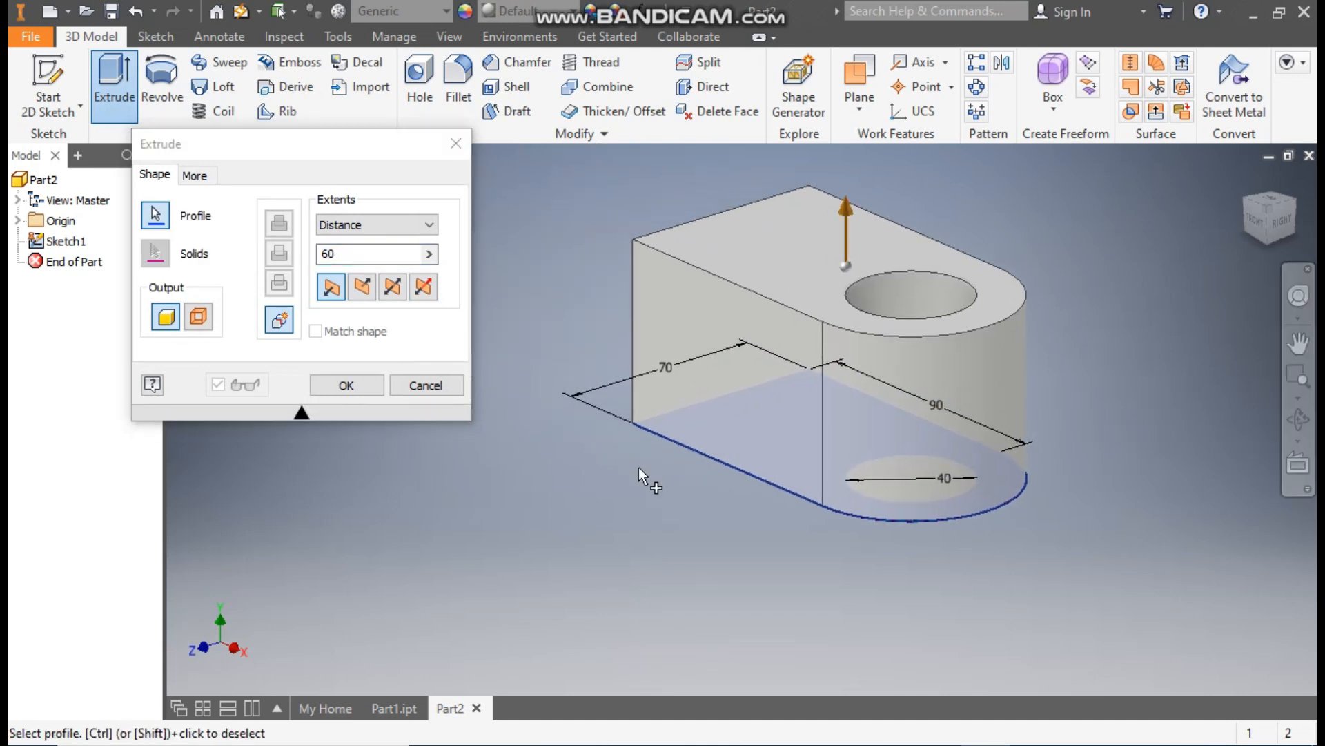
click(345, 384)
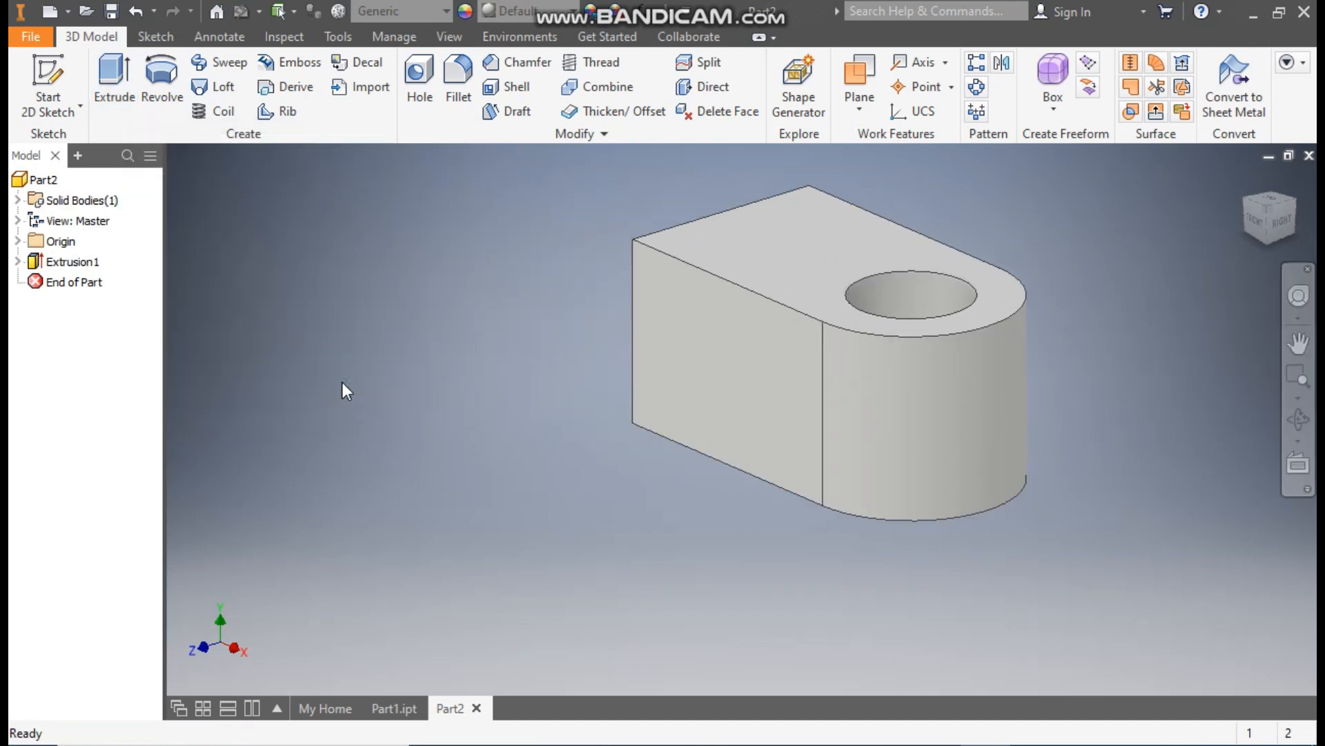
Step: Start a sketch on the block's flat front face and draw a 40 mm diameter circle in its left half
click(706, 341)
click(854, 323)
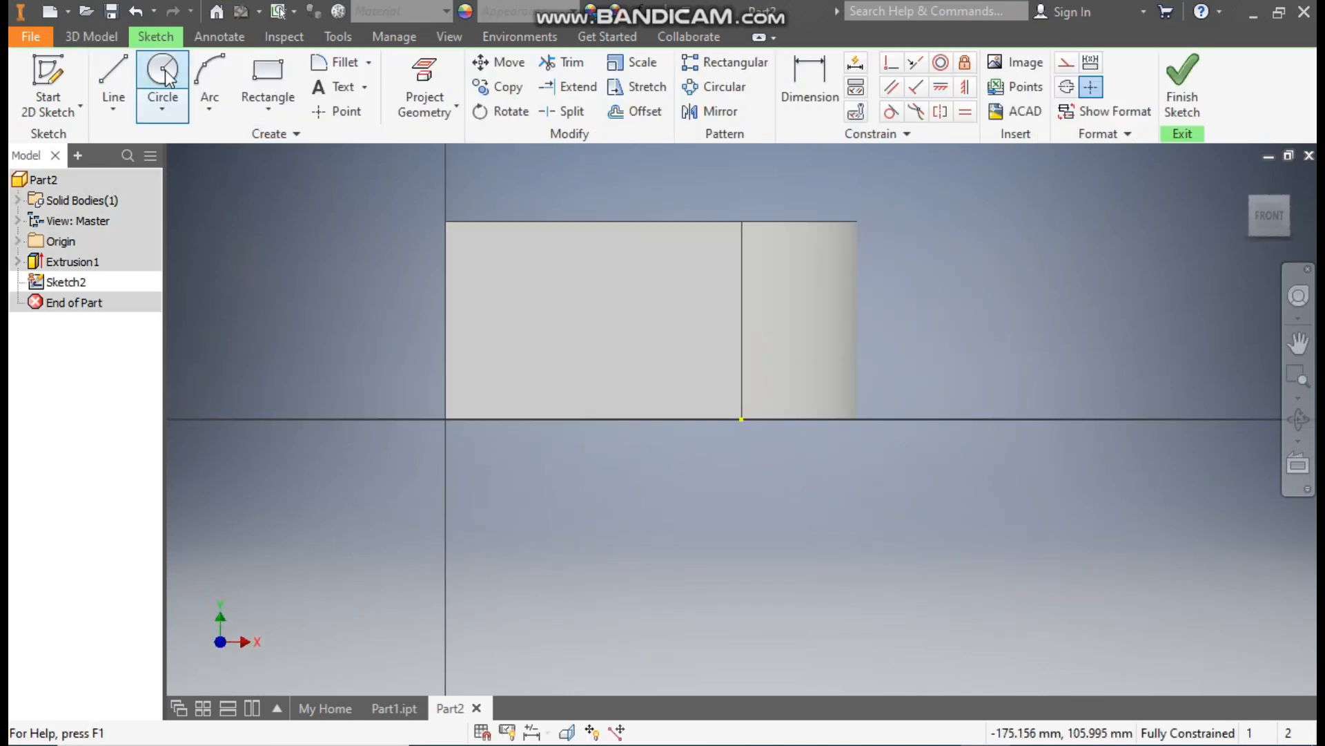
click(166, 73)
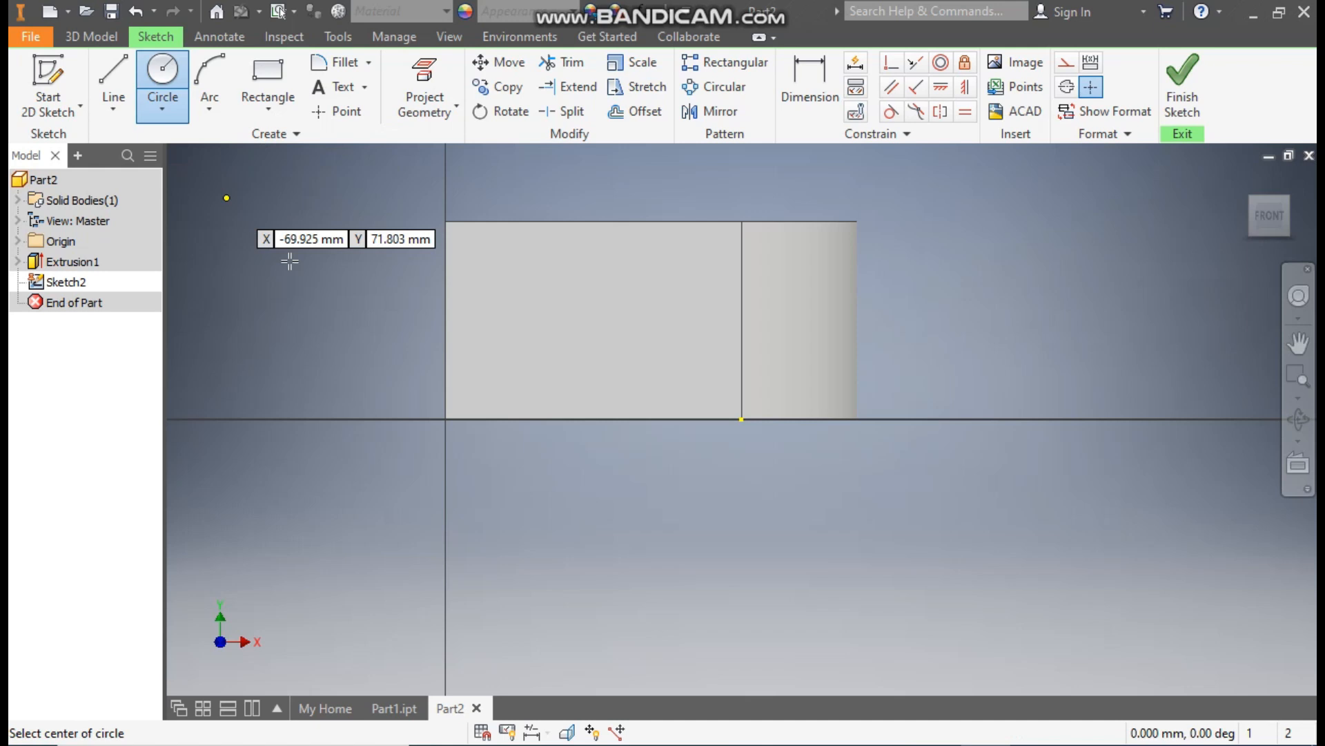
click(539, 314)
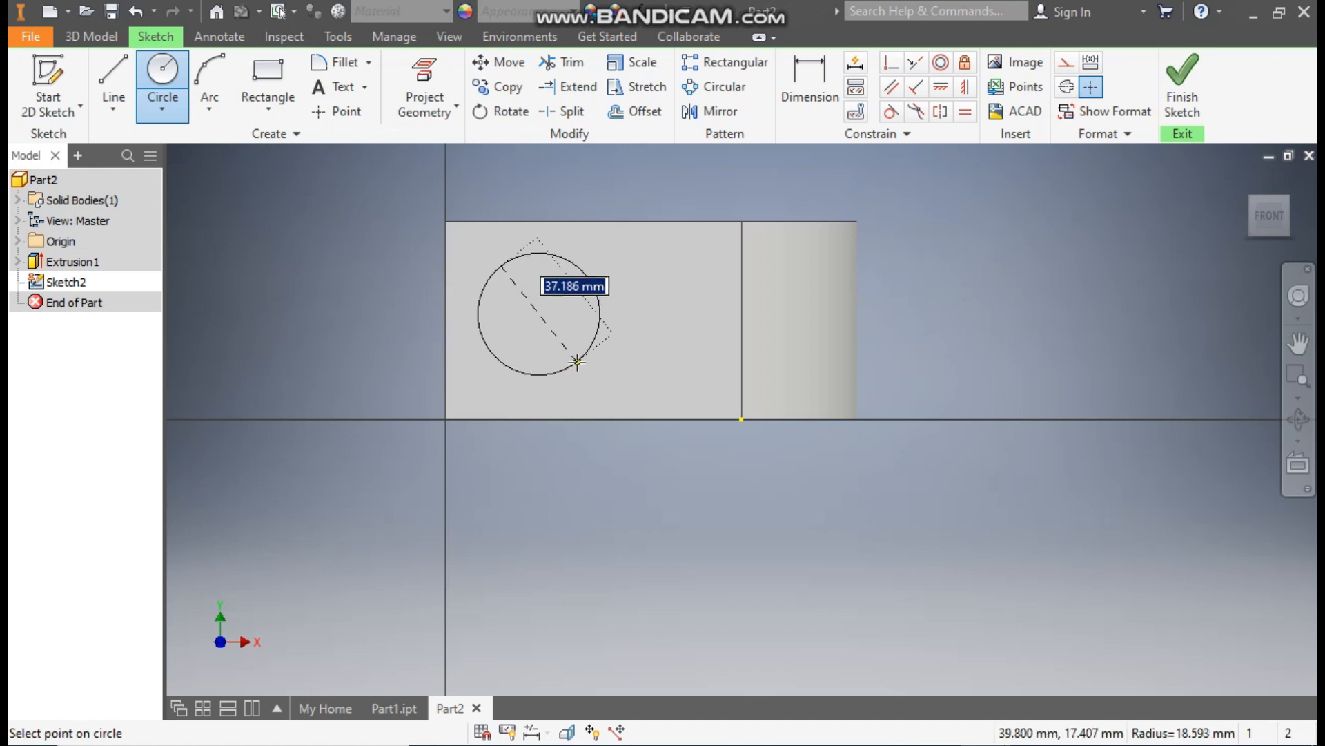
text(40)
key(Return)
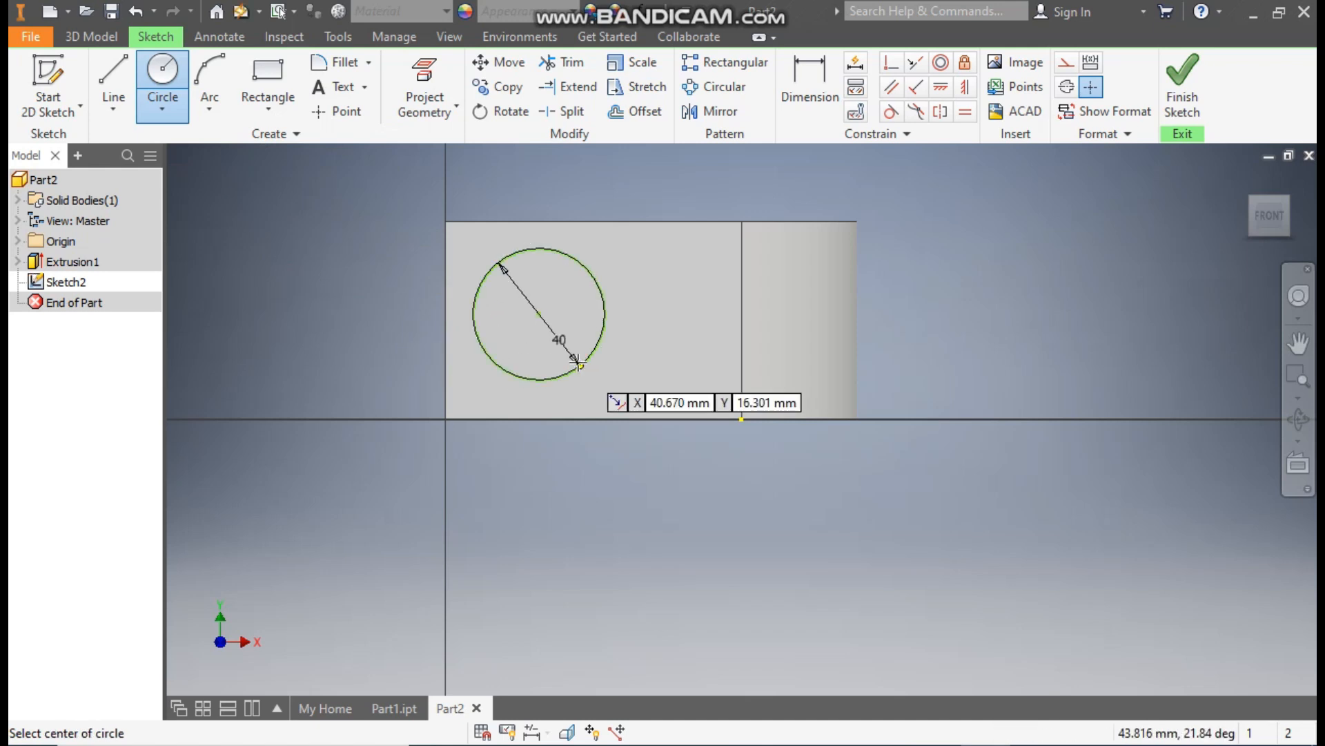
Step: Dimension the horizontal distance from the circle's centre to the origin as 60 mm
click(797, 74)
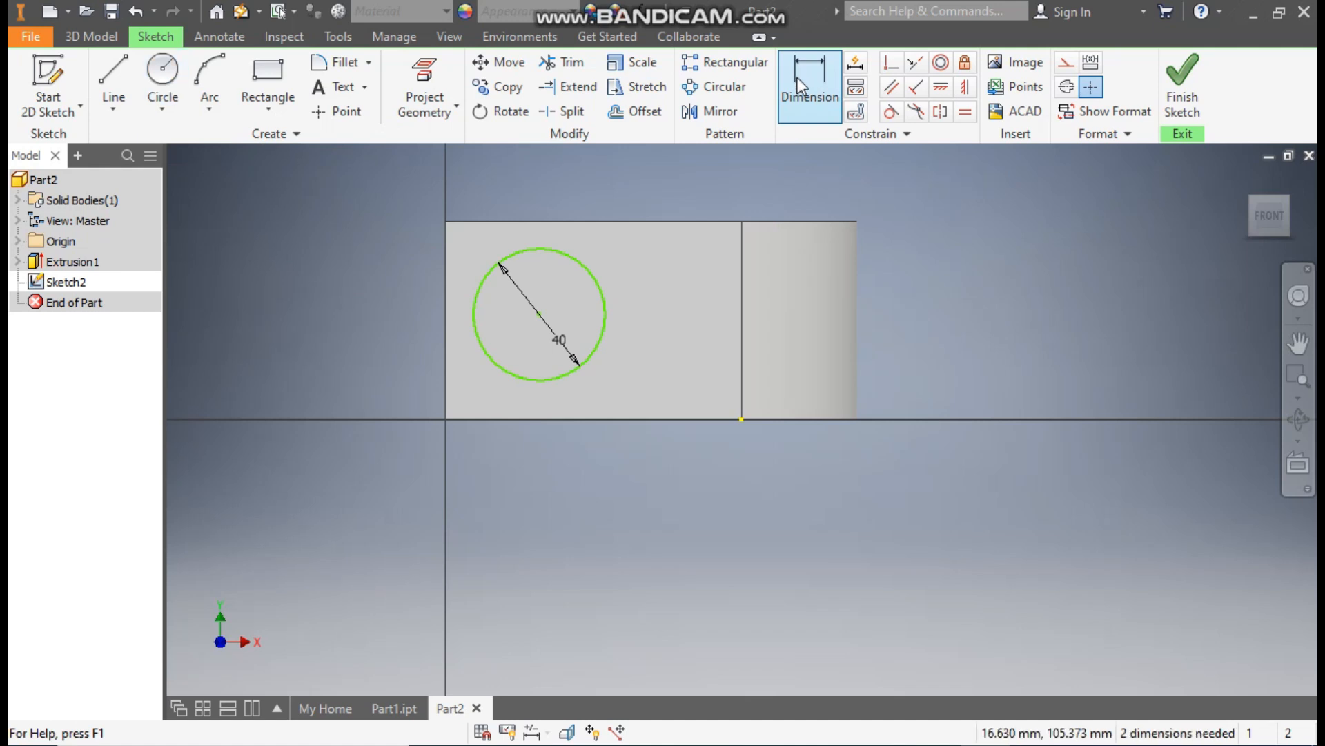
click(741, 419)
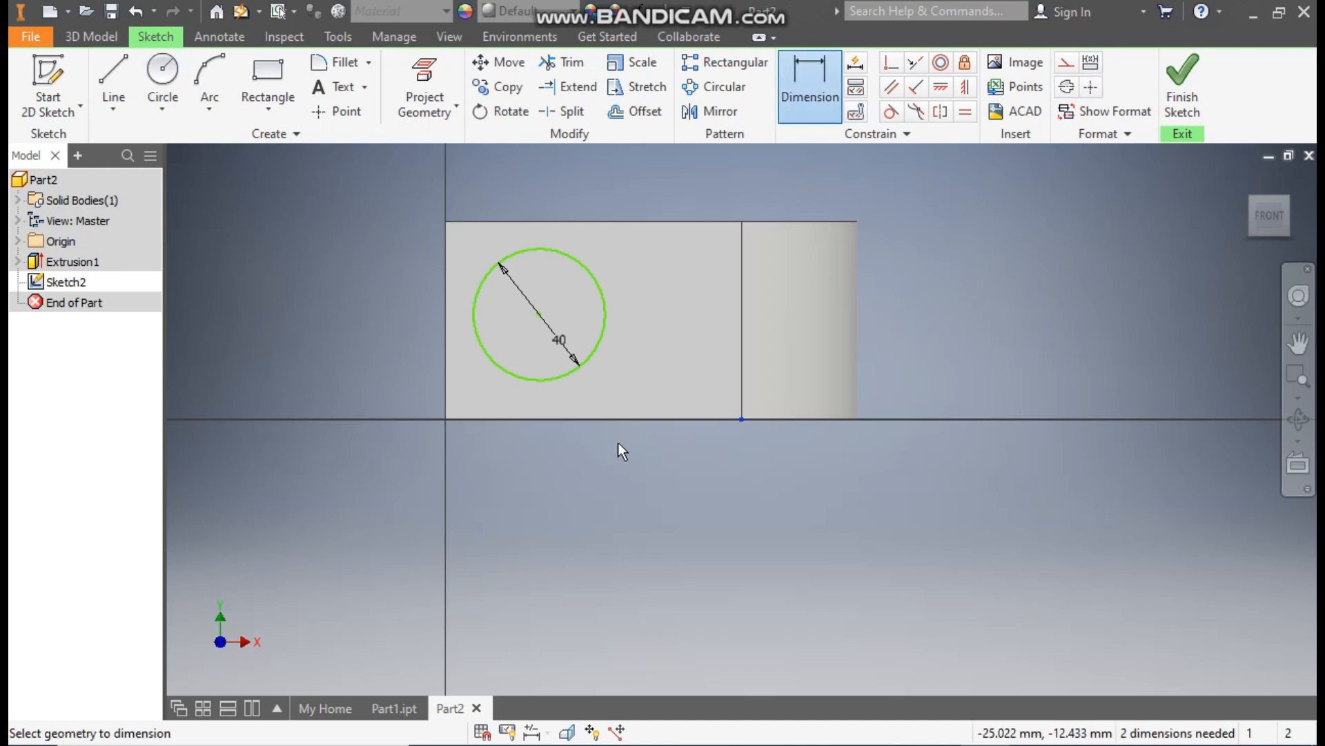
click(551, 337)
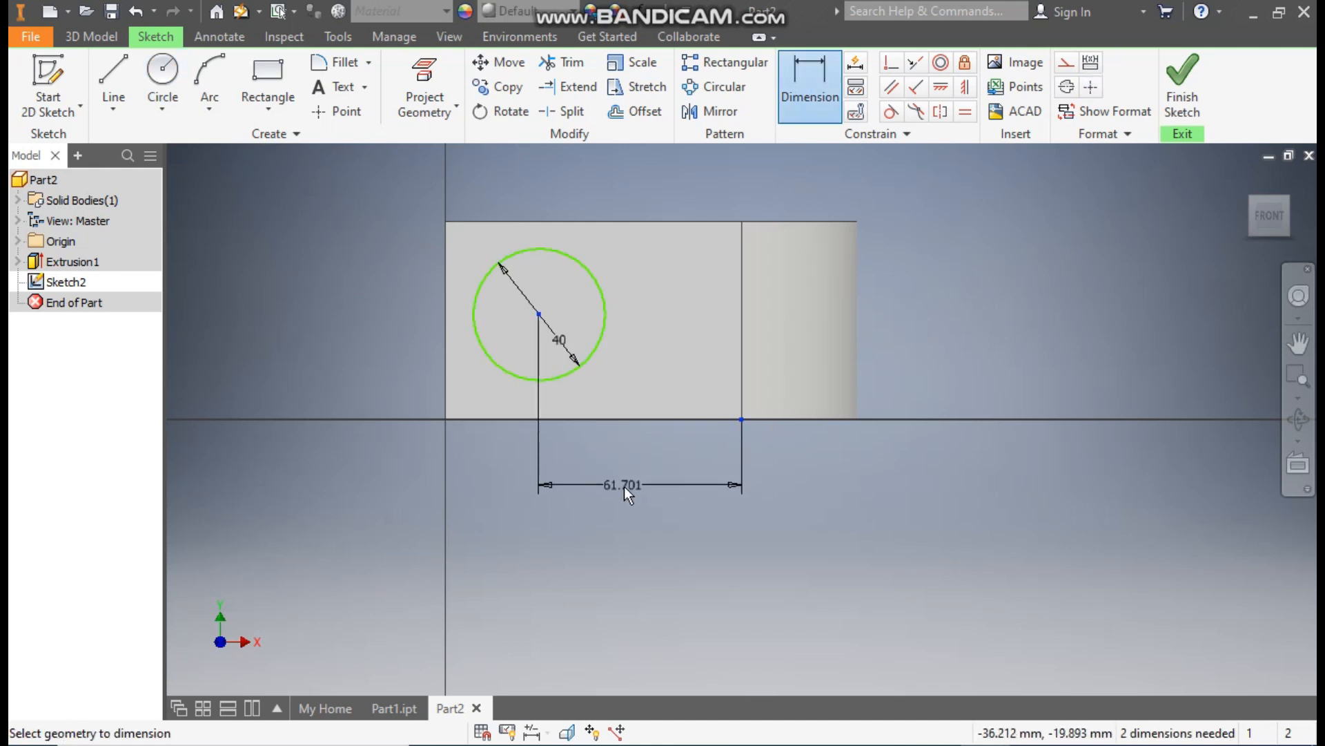
click(624, 486)
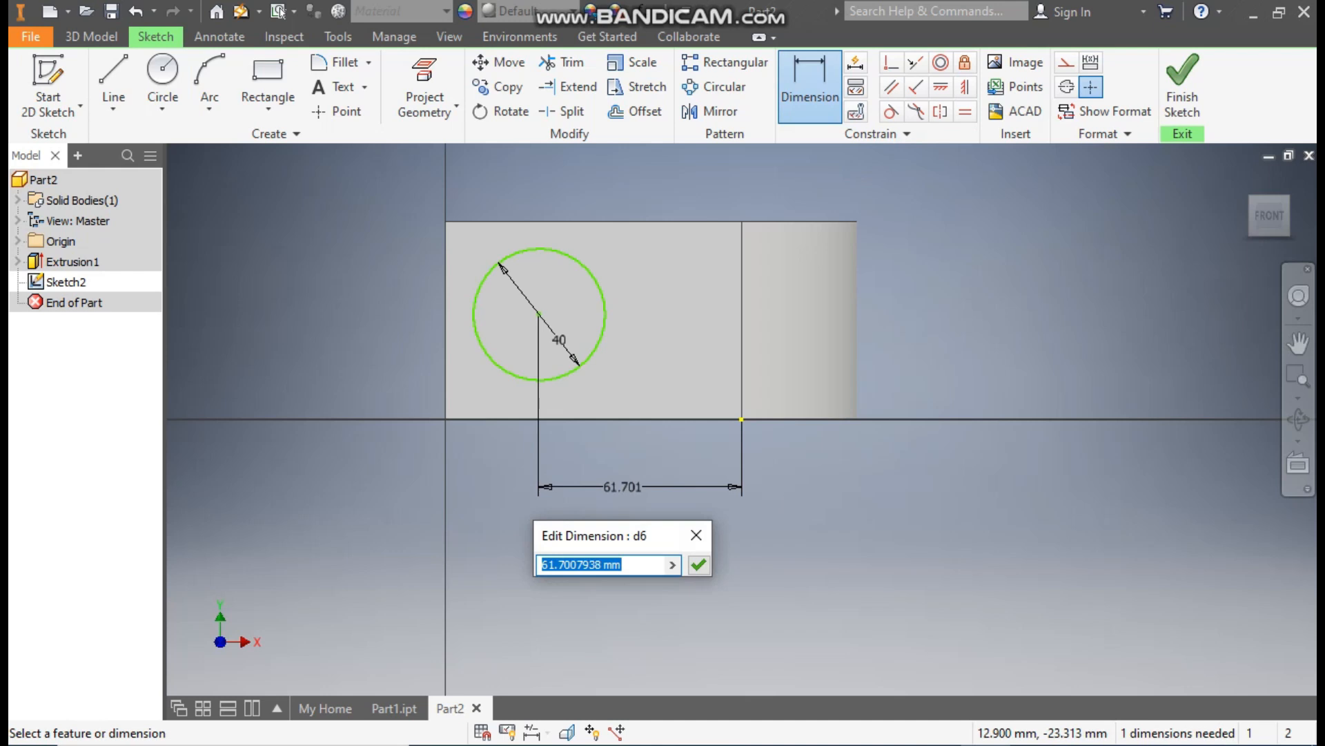
text(60)
key(Return)
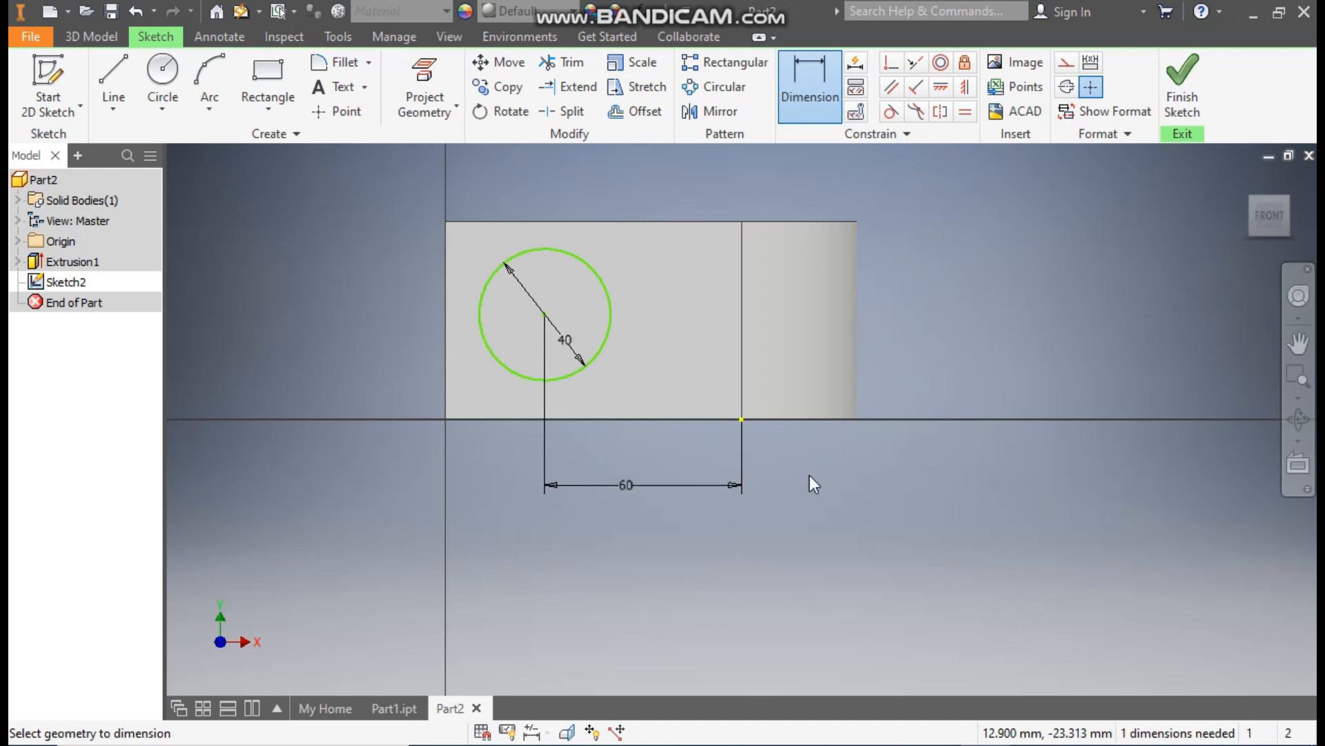
Step: Constrain the circle's centre horizontally to the midpoint of the front face's left vertical edge
click(940, 87)
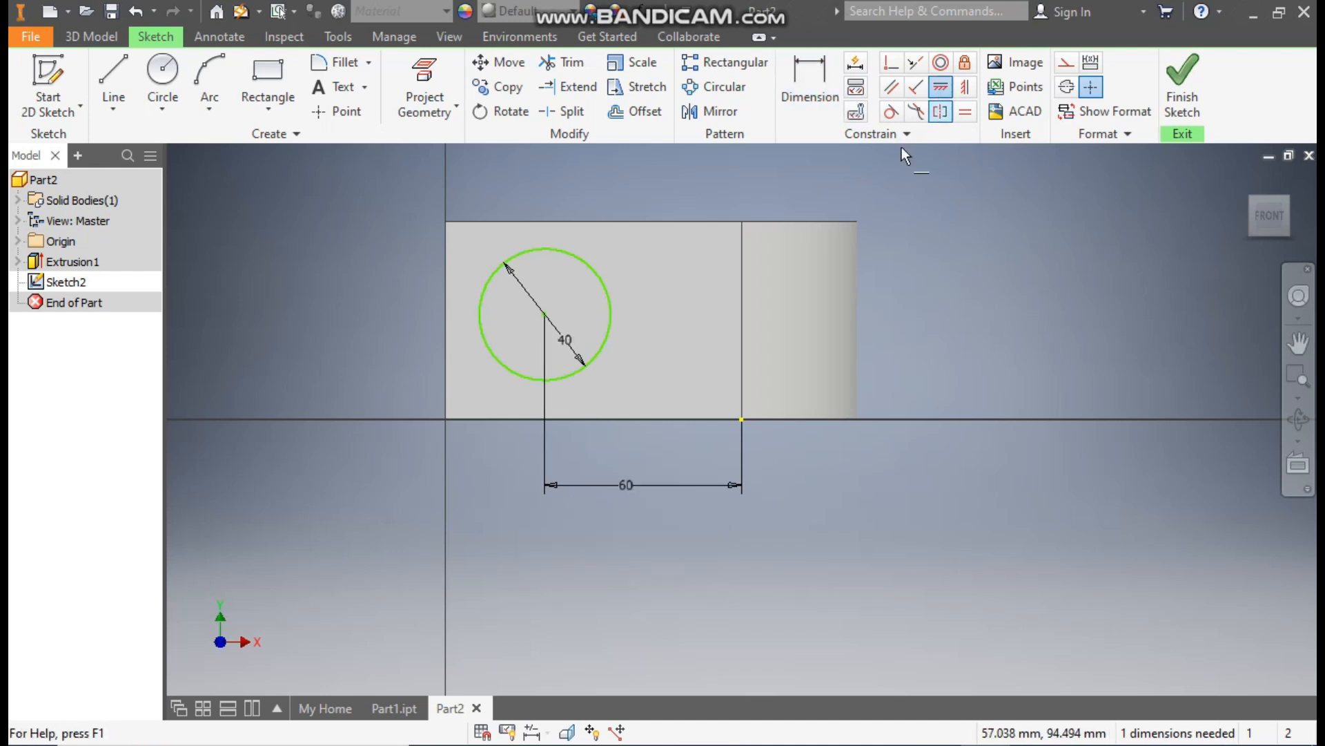
click(446, 321)
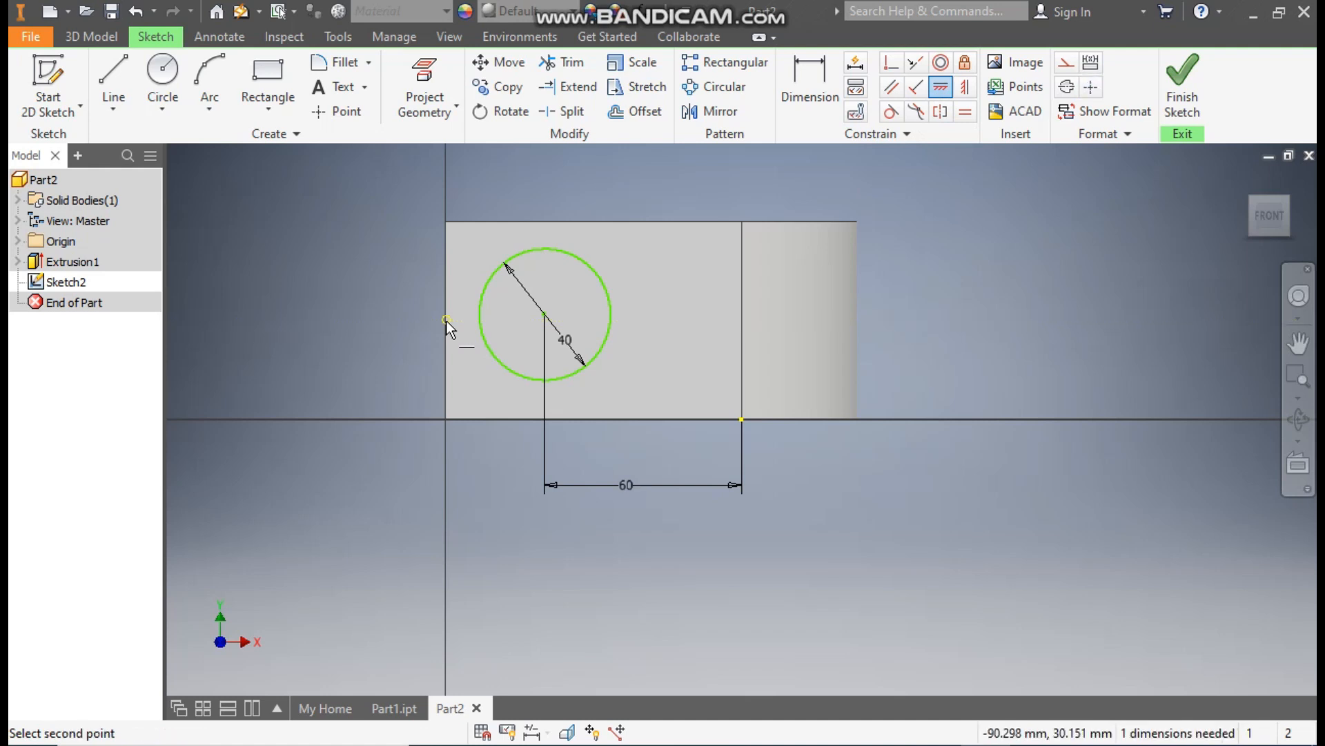
click(546, 317)
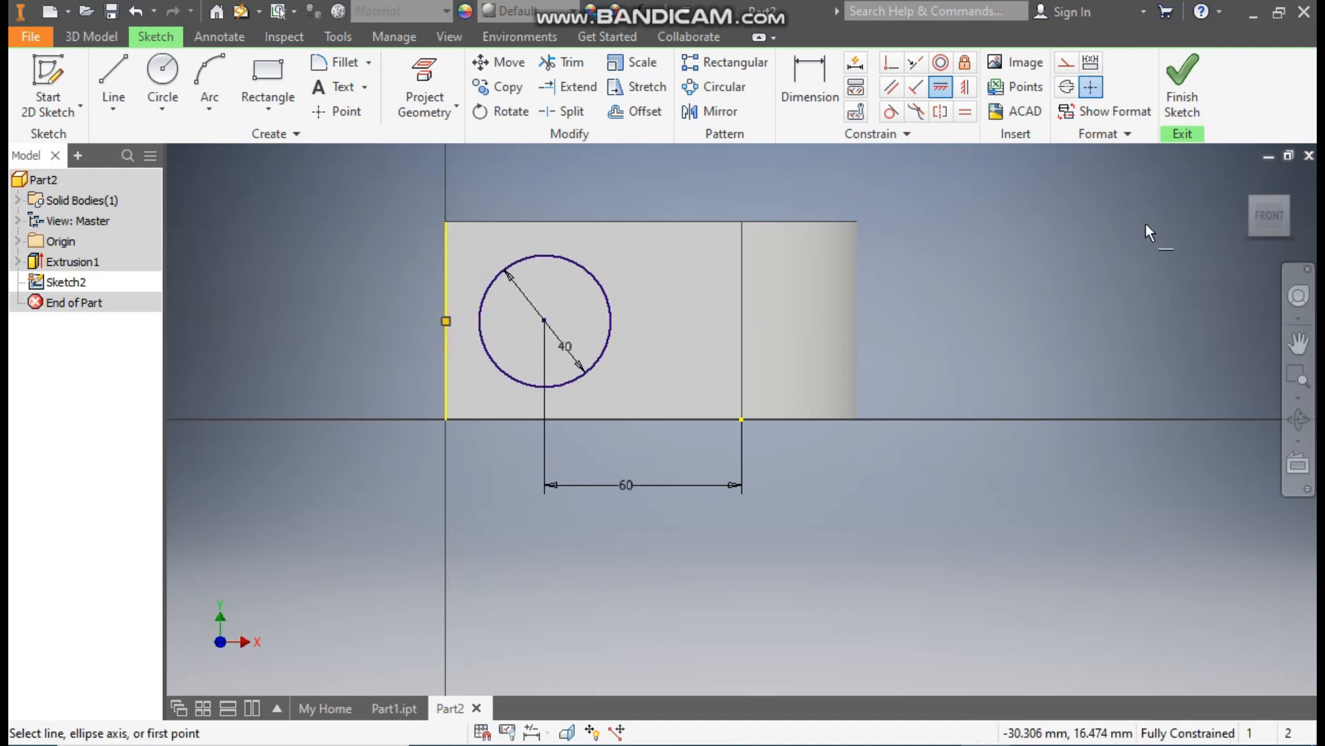
Step: Finish the sketch and cut the 40 mm circle through the block with an Extrude set to the All extent
click(1181, 90)
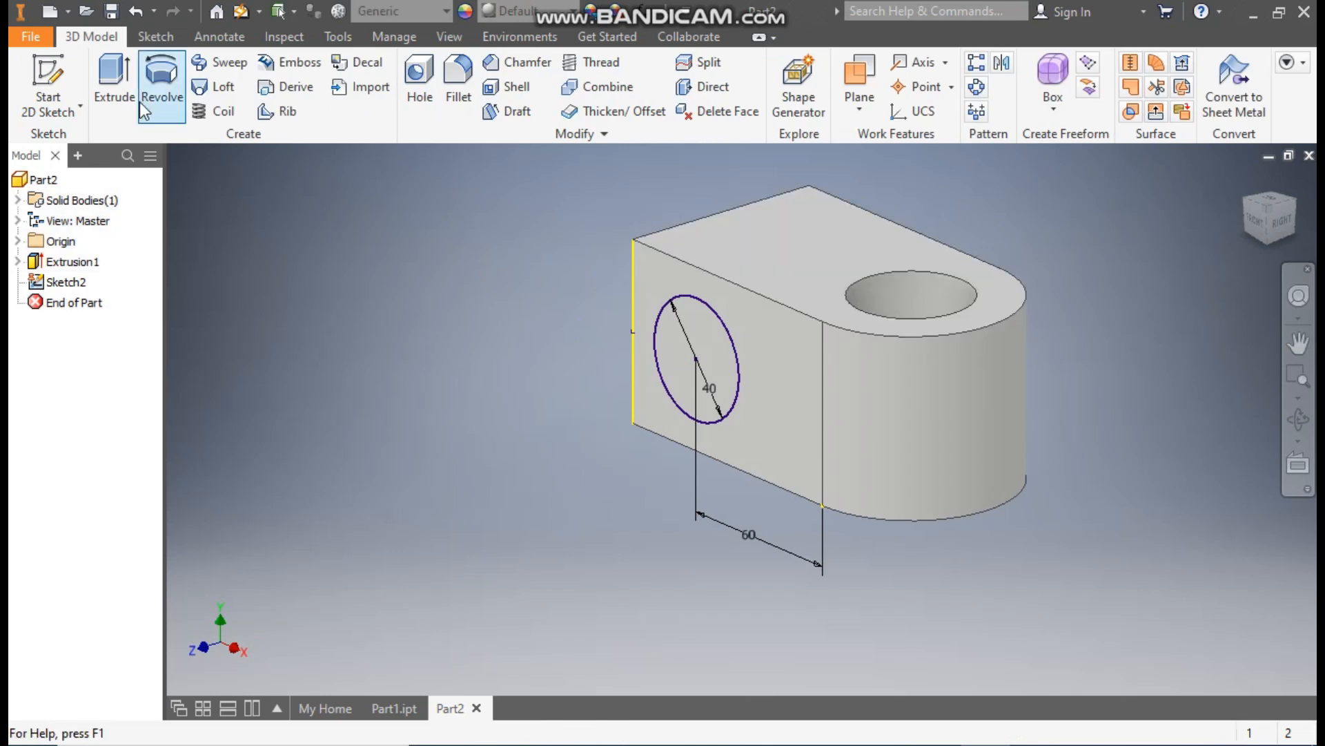
click(116, 73)
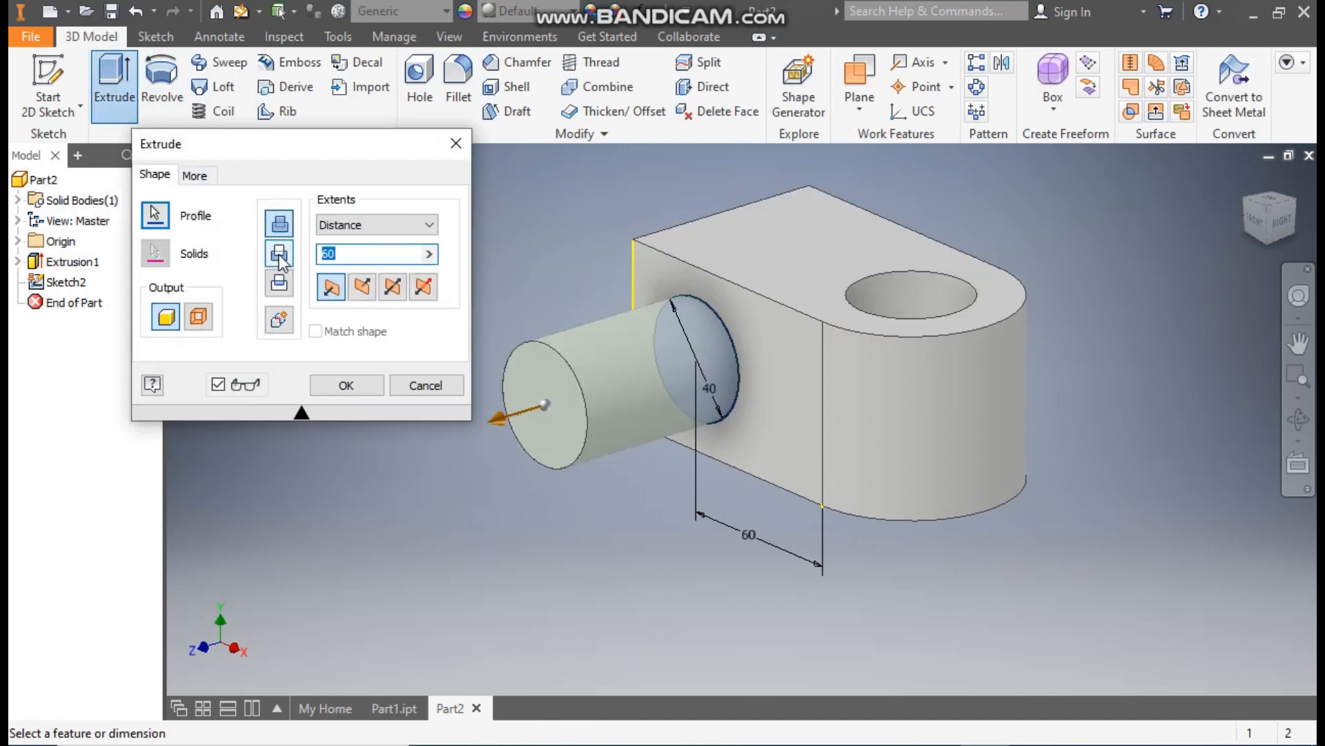
click(279, 254)
click(342, 224)
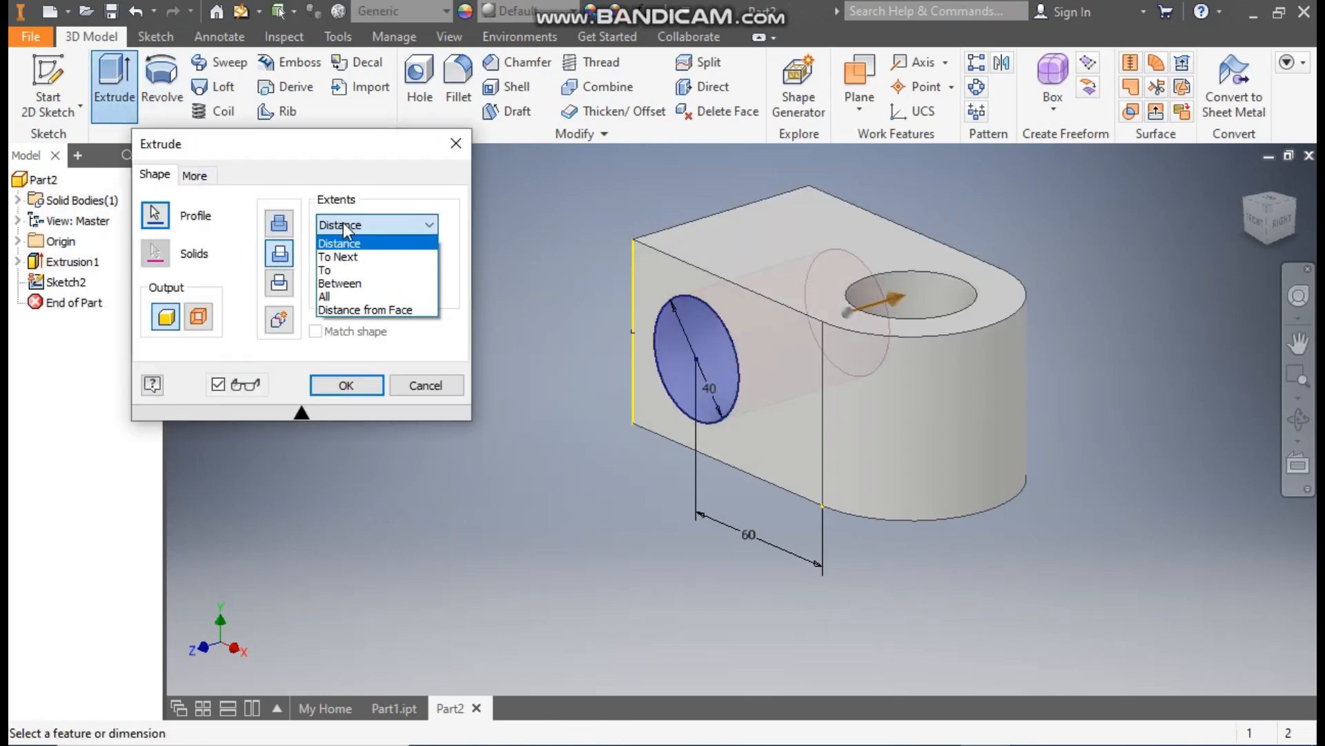
click(350, 295)
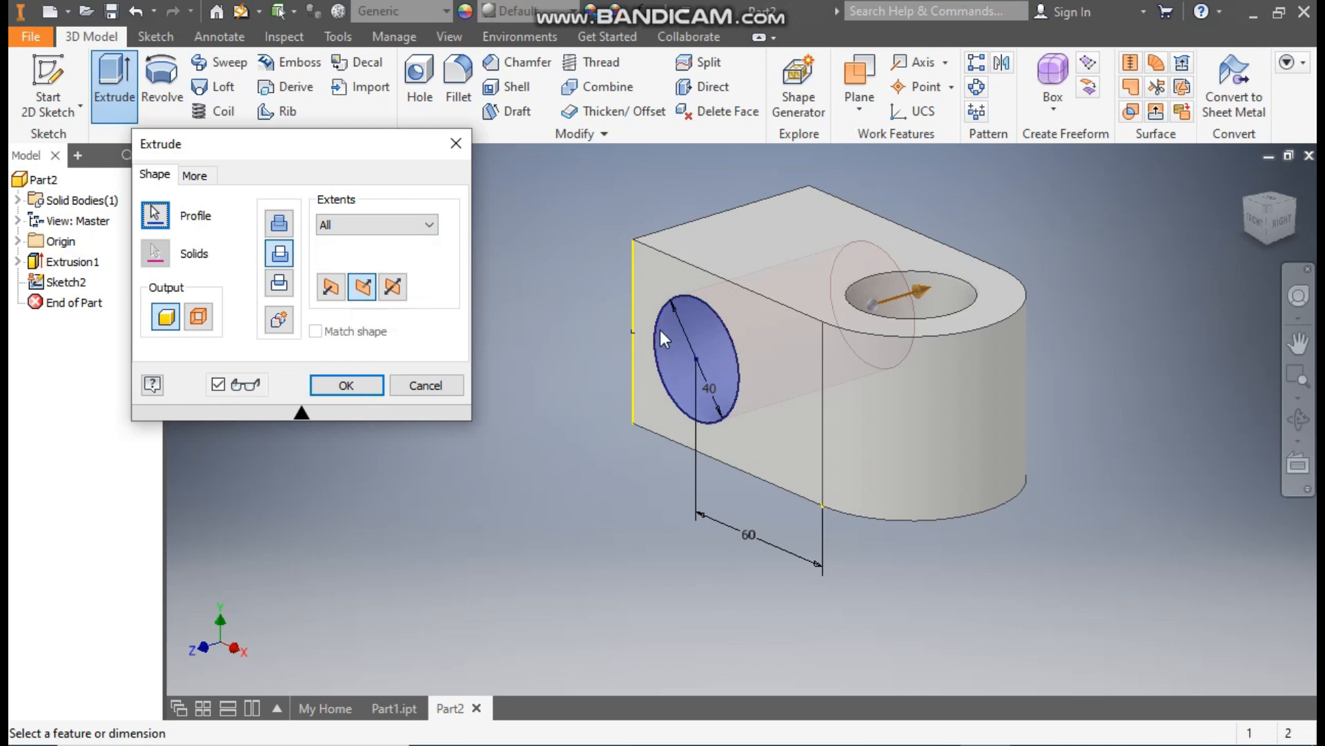
click(345, 387)
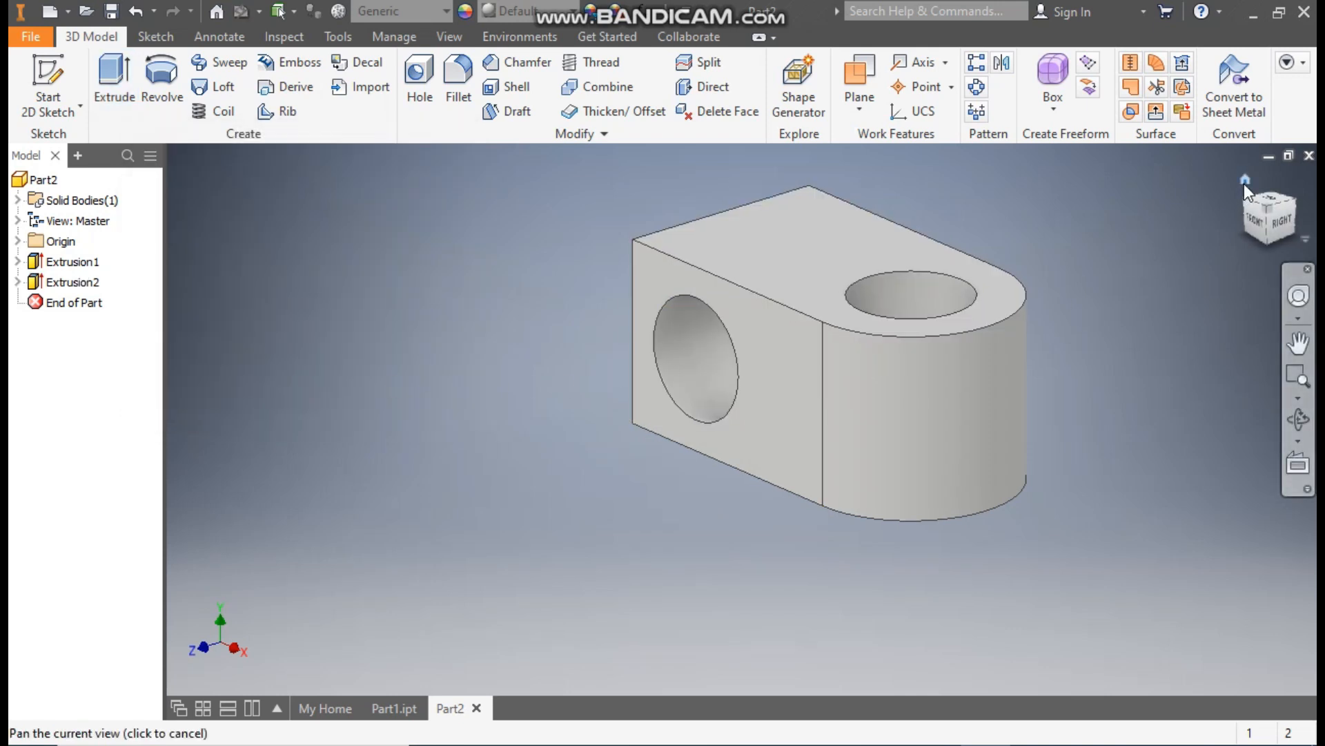
click(1243, 183)
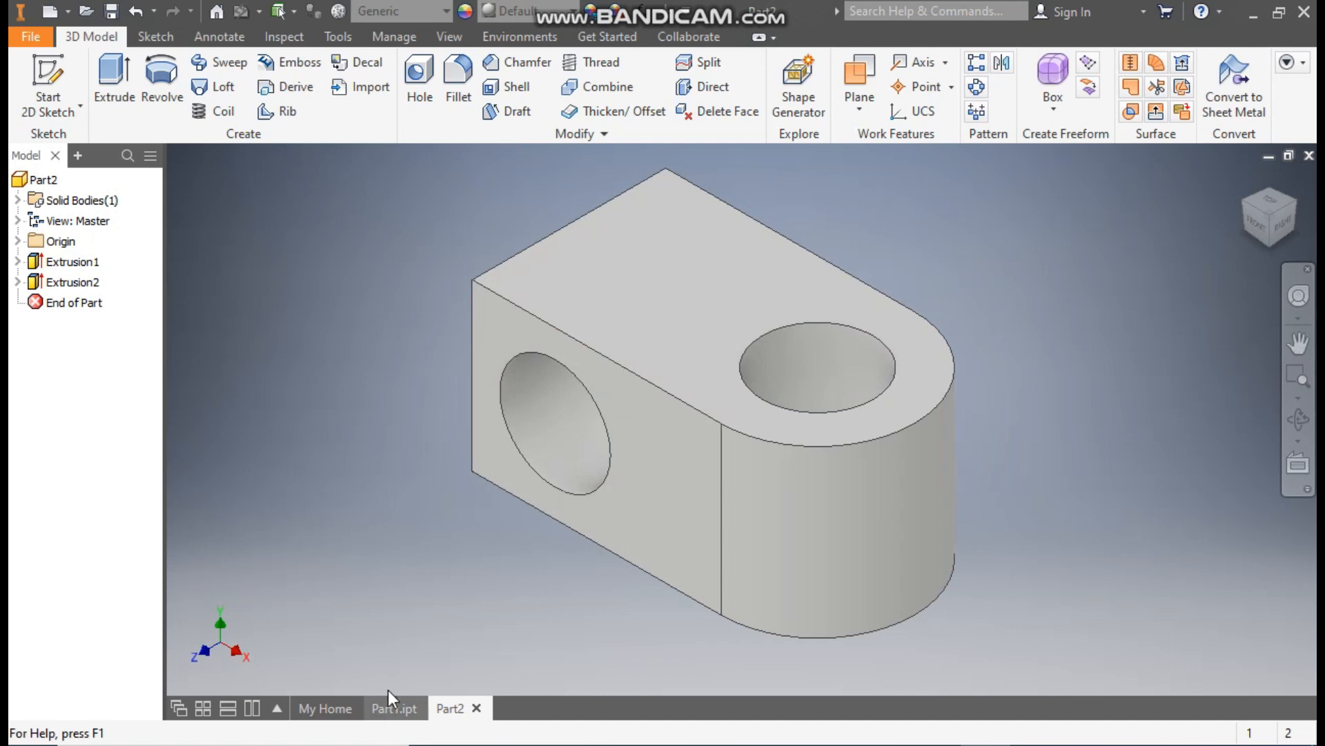
Step: Check Part1.ipt for reference and apply a full round fillet to Part2's flat end, using the top, end and bottom faces
click(392, 706)
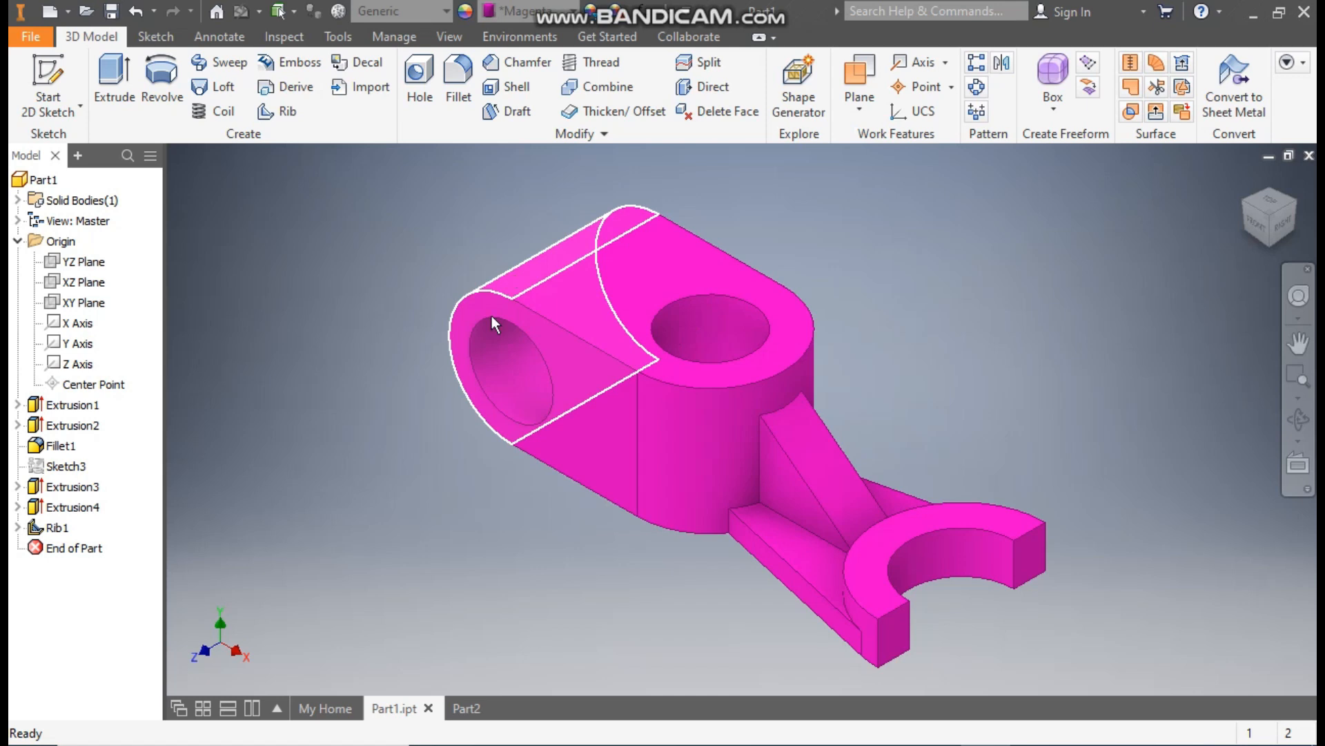
click(466, 707)
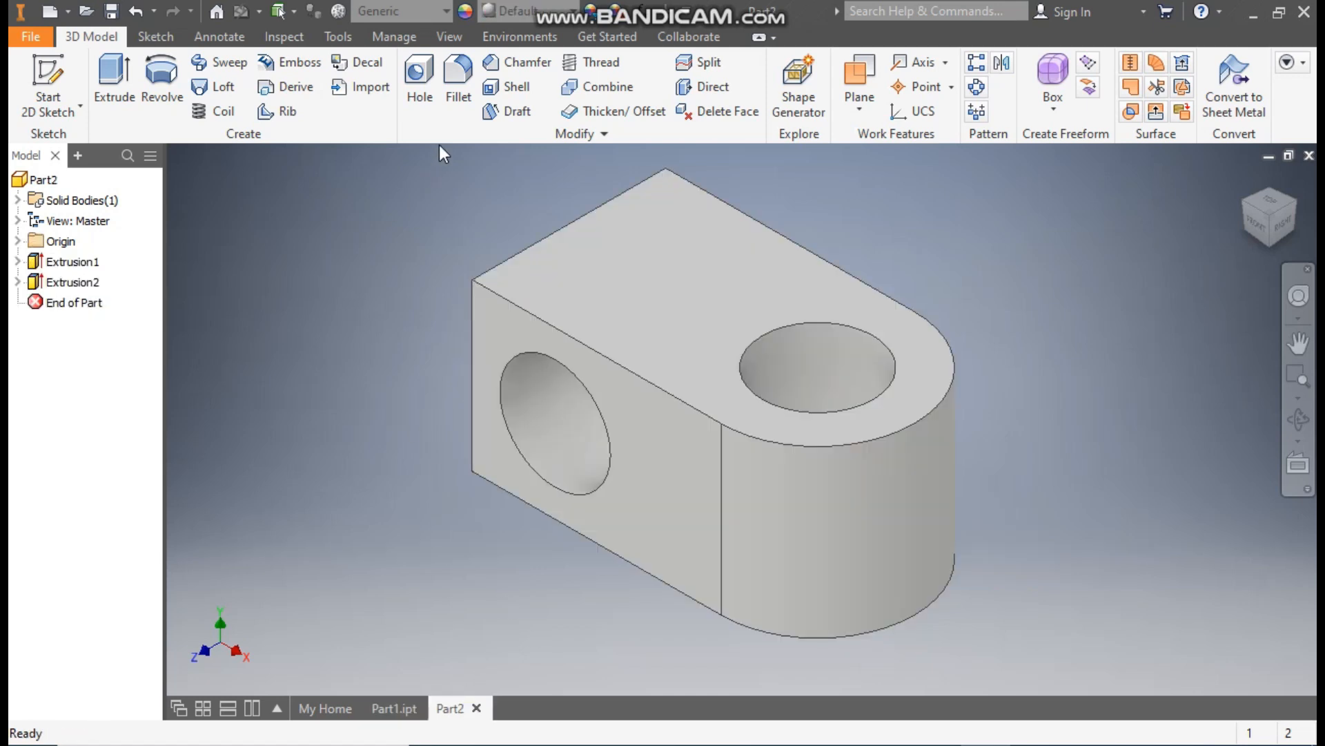
click(456, 69)
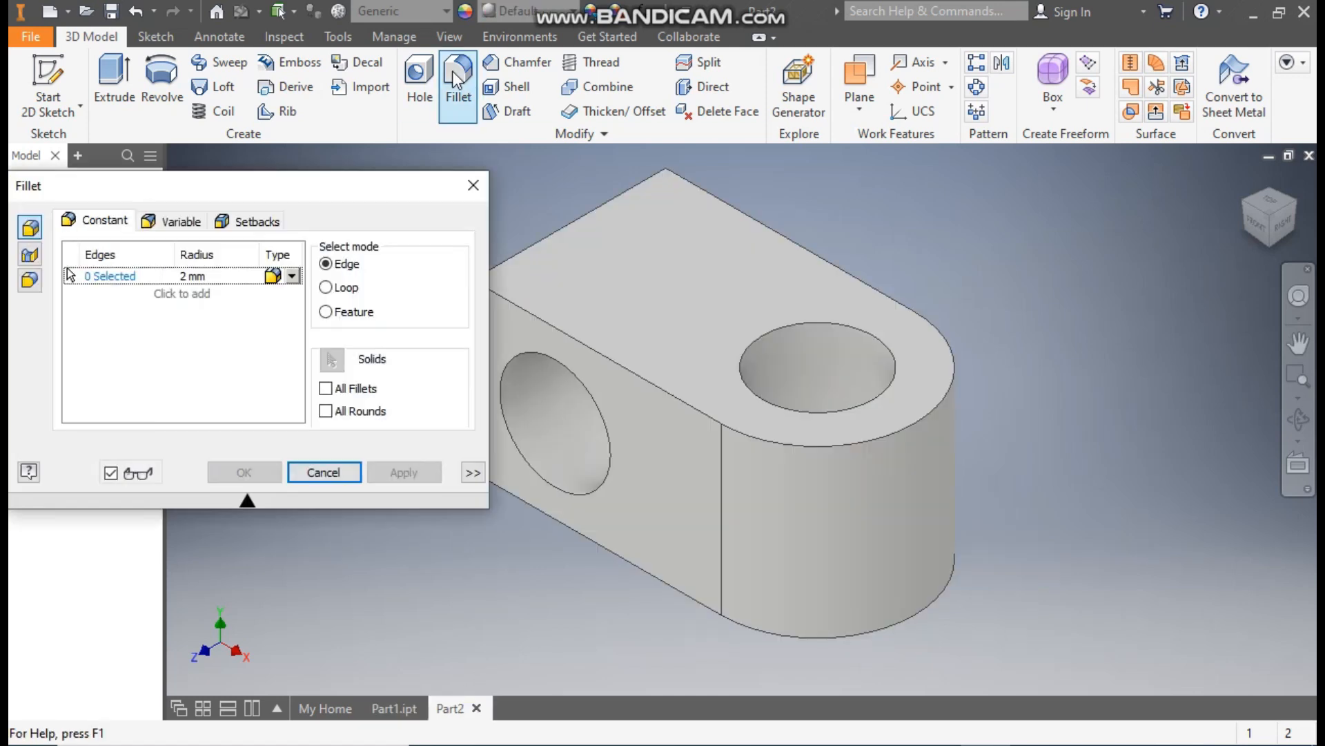
click(29, 284)
middle_drag(820, 188, 1077, 208)
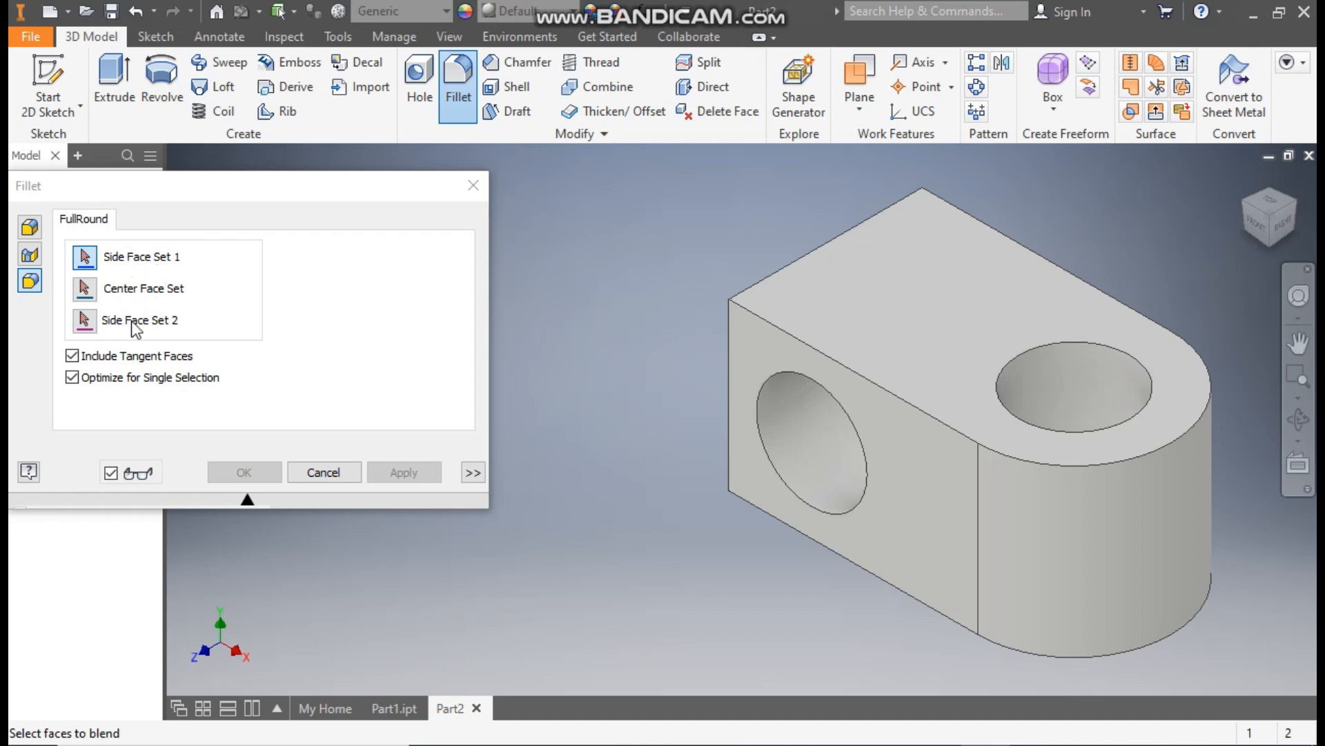
click(893, 265)
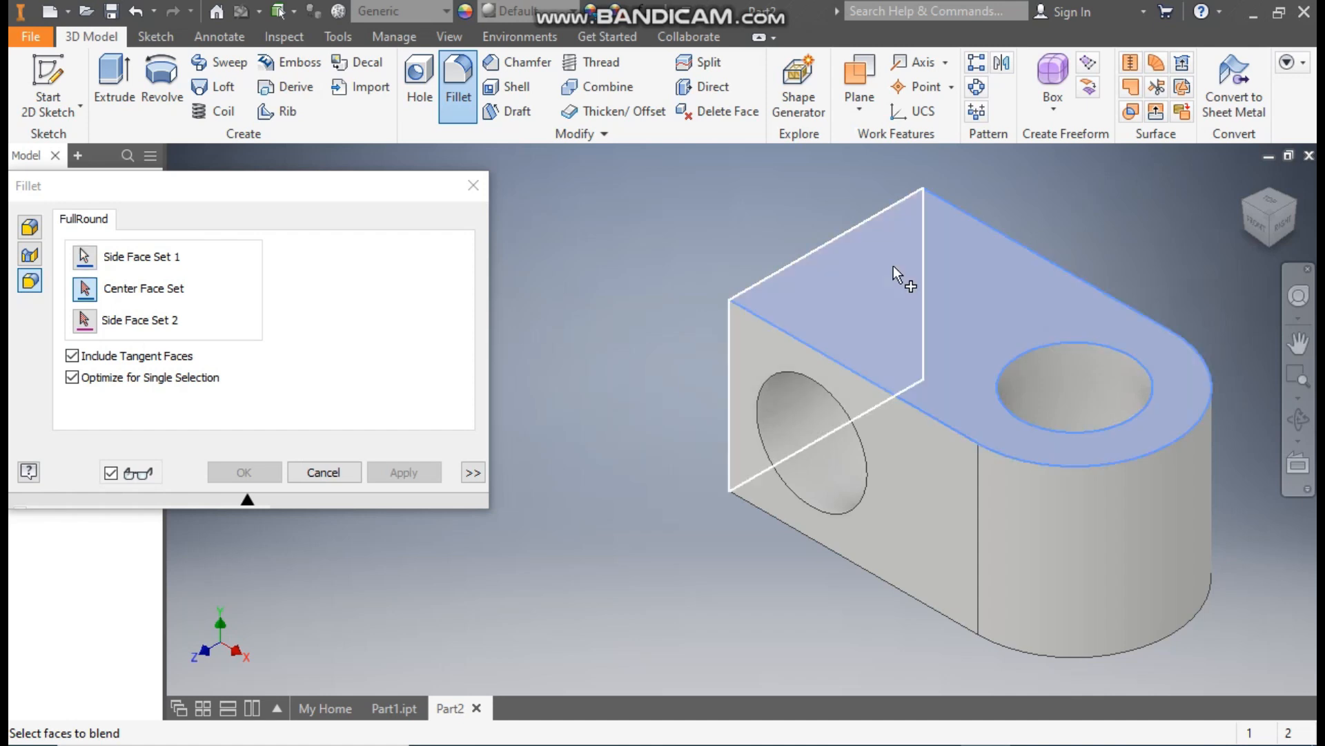
click(1245, 204)
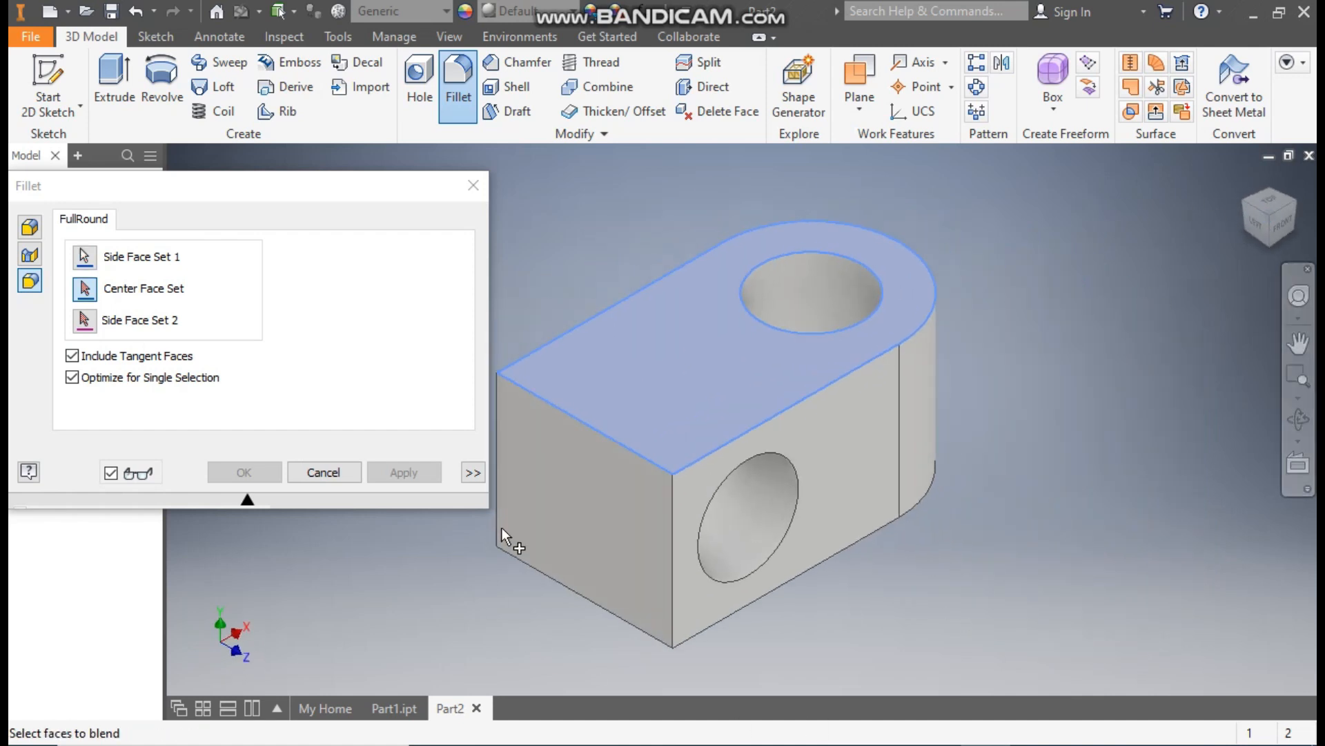
click(604, 500)
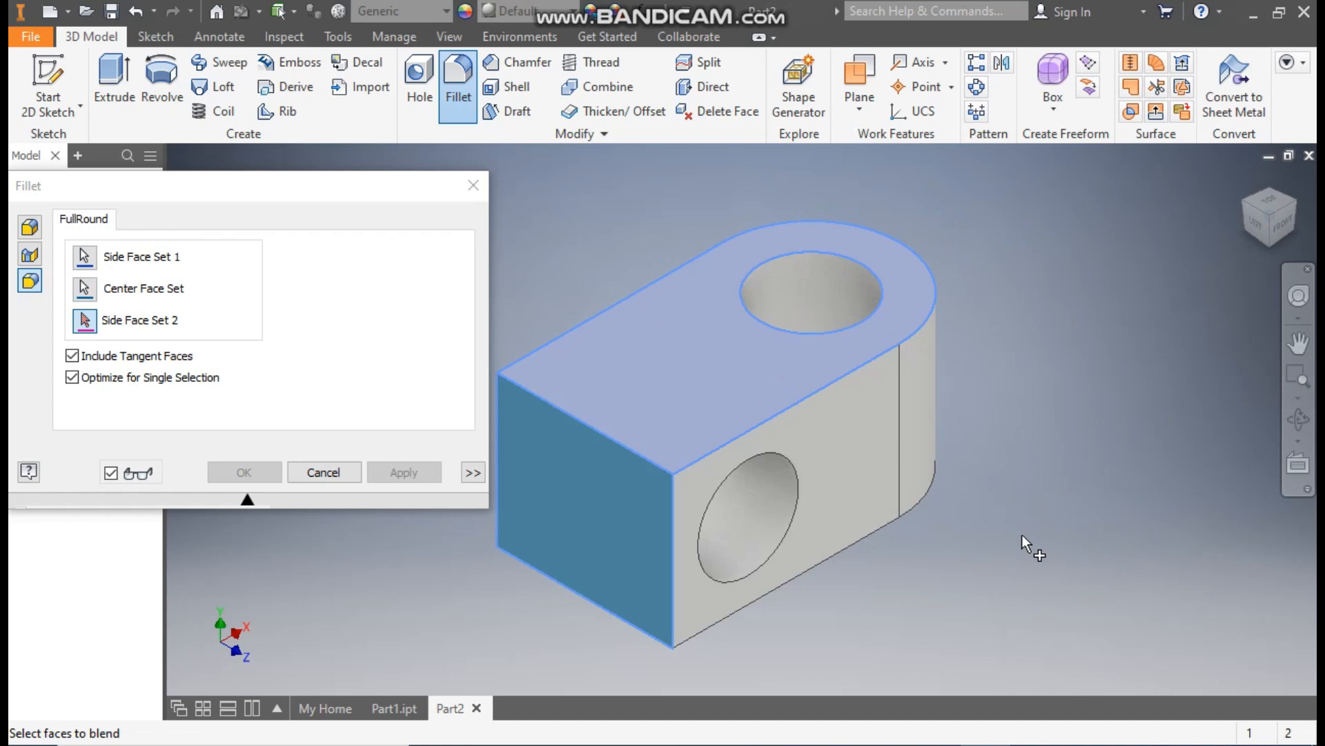
shift+middle_drag(1021, 536, 991, 541)
click(682, 459)
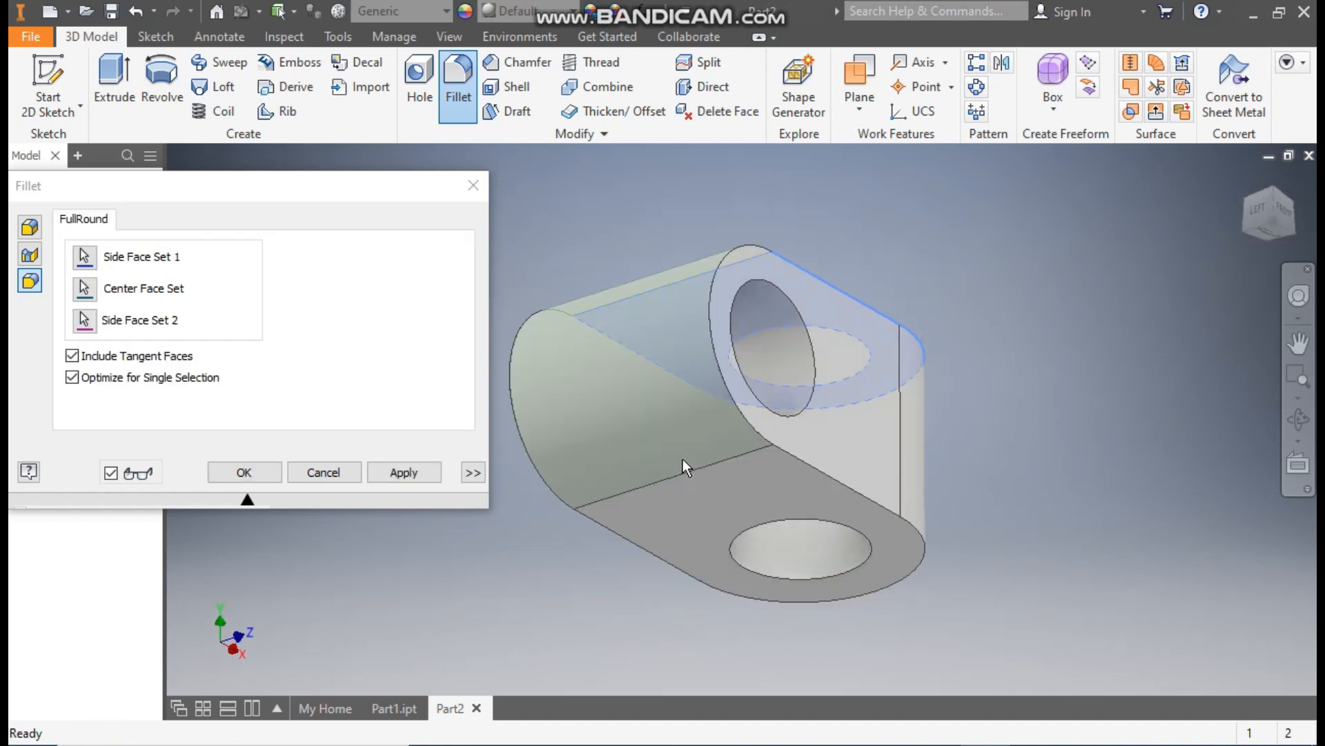
click(259, 474)
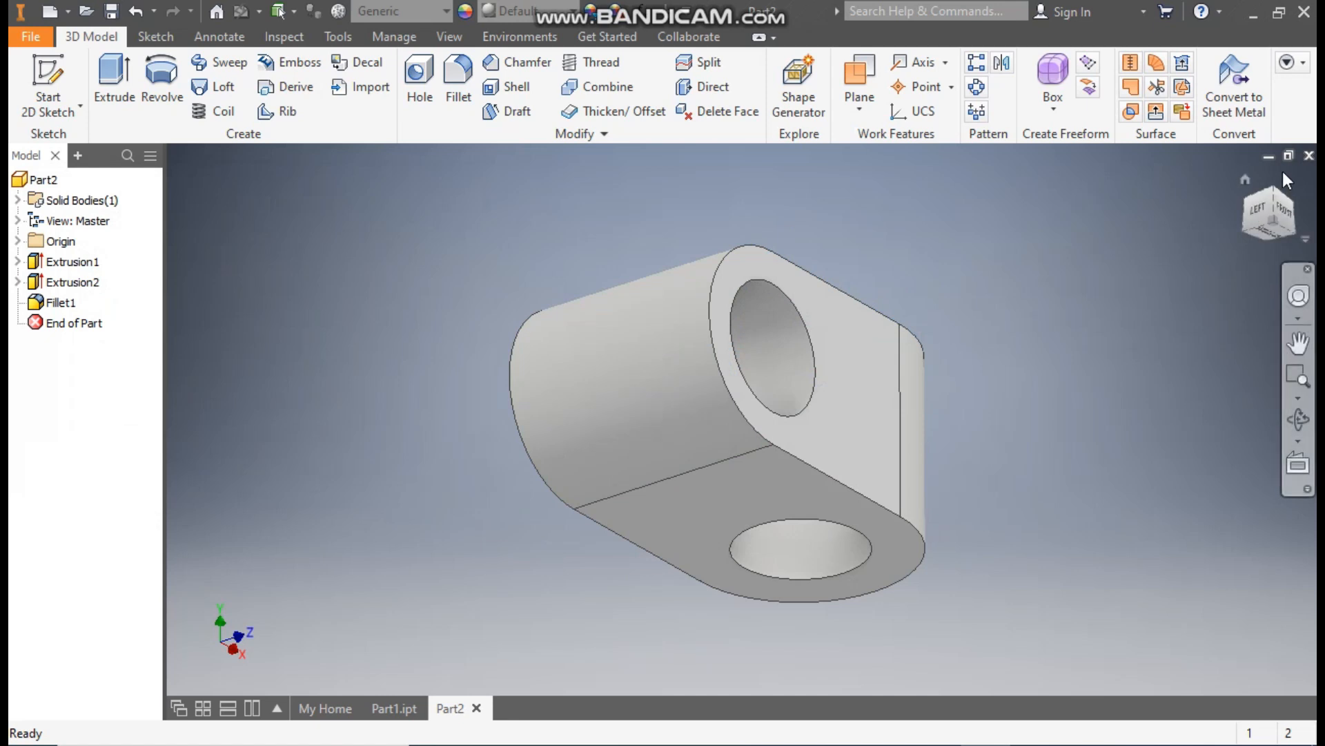
click(1247, 181)
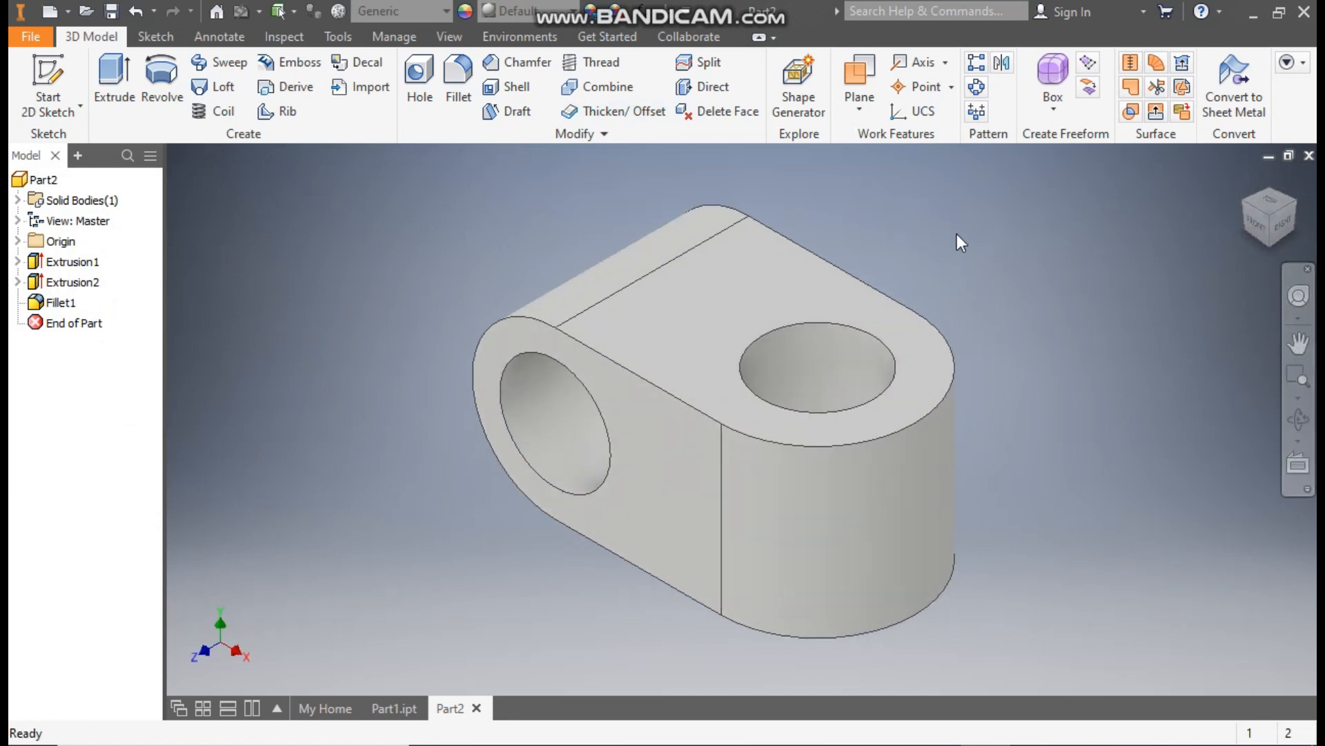
Step: Check the fork arm in Part1.ipt for reference and start a sketch on Part2's XZ plane
click(390, 708)
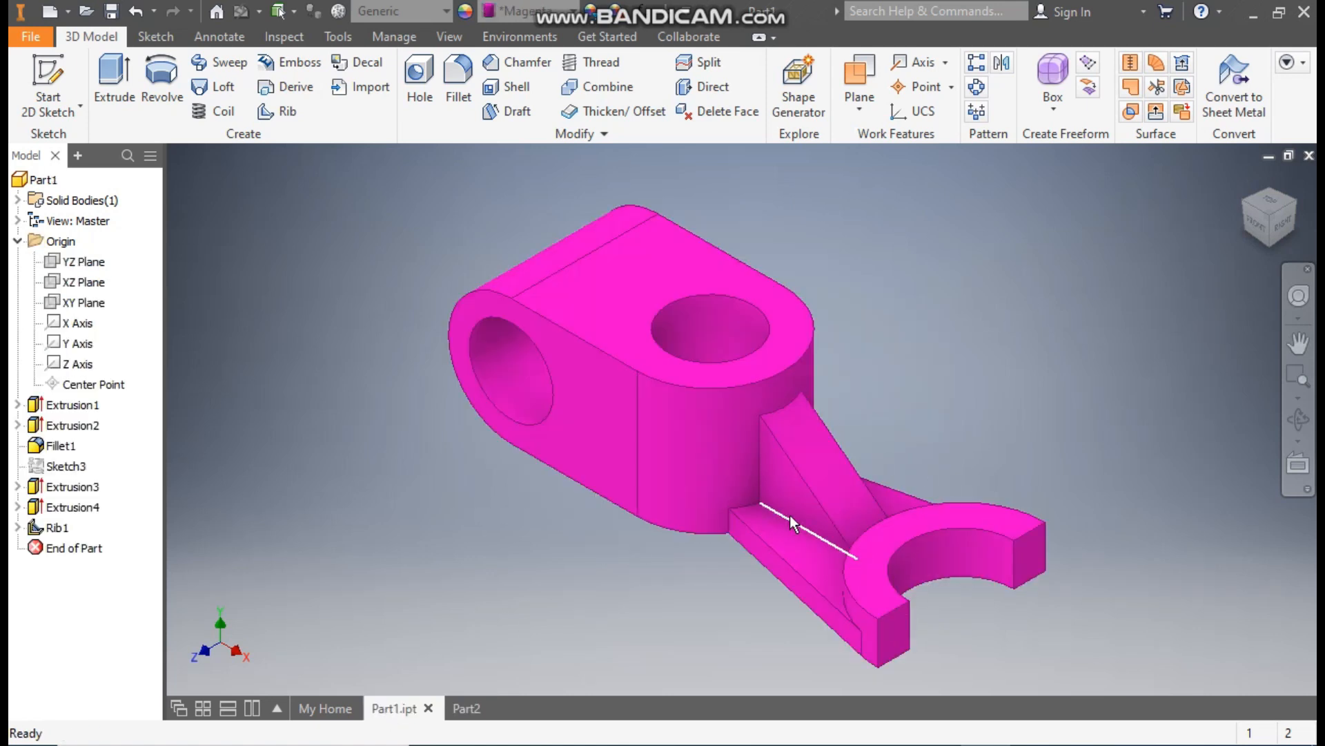
click(467, 711)
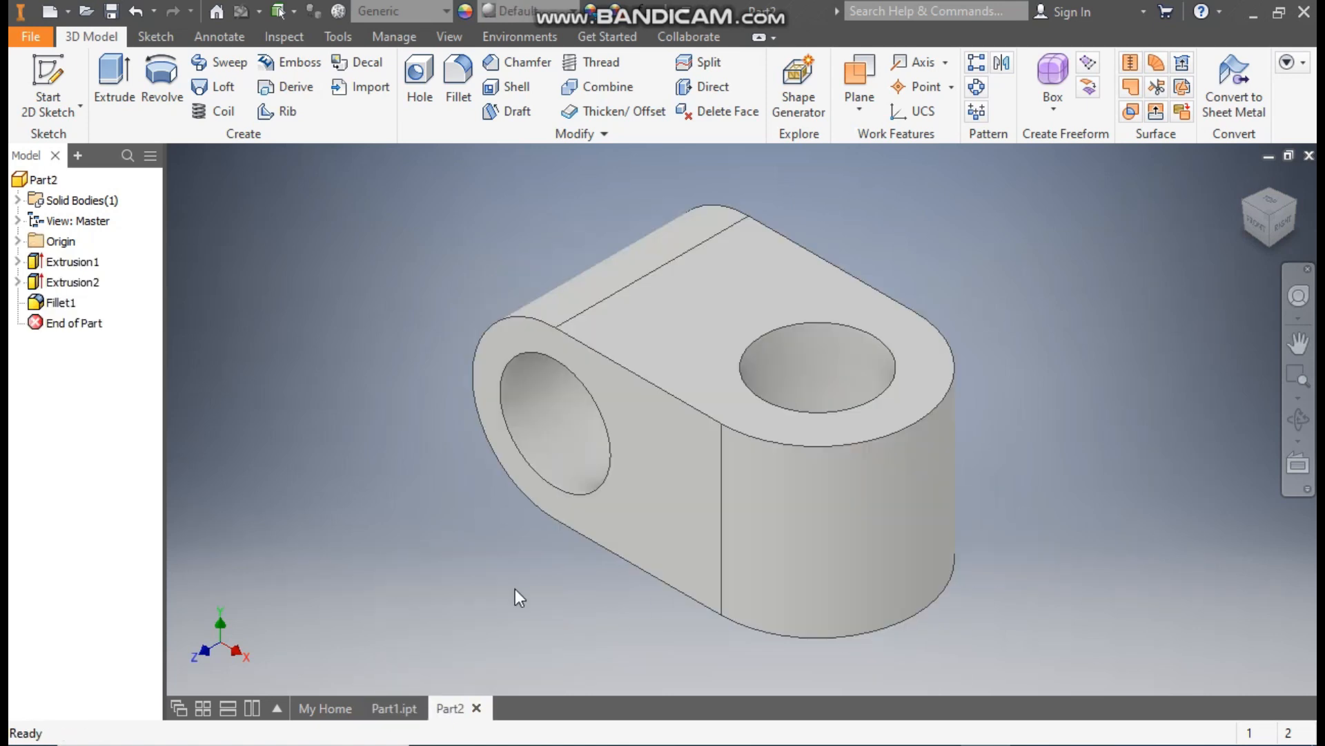
click(17, 241)
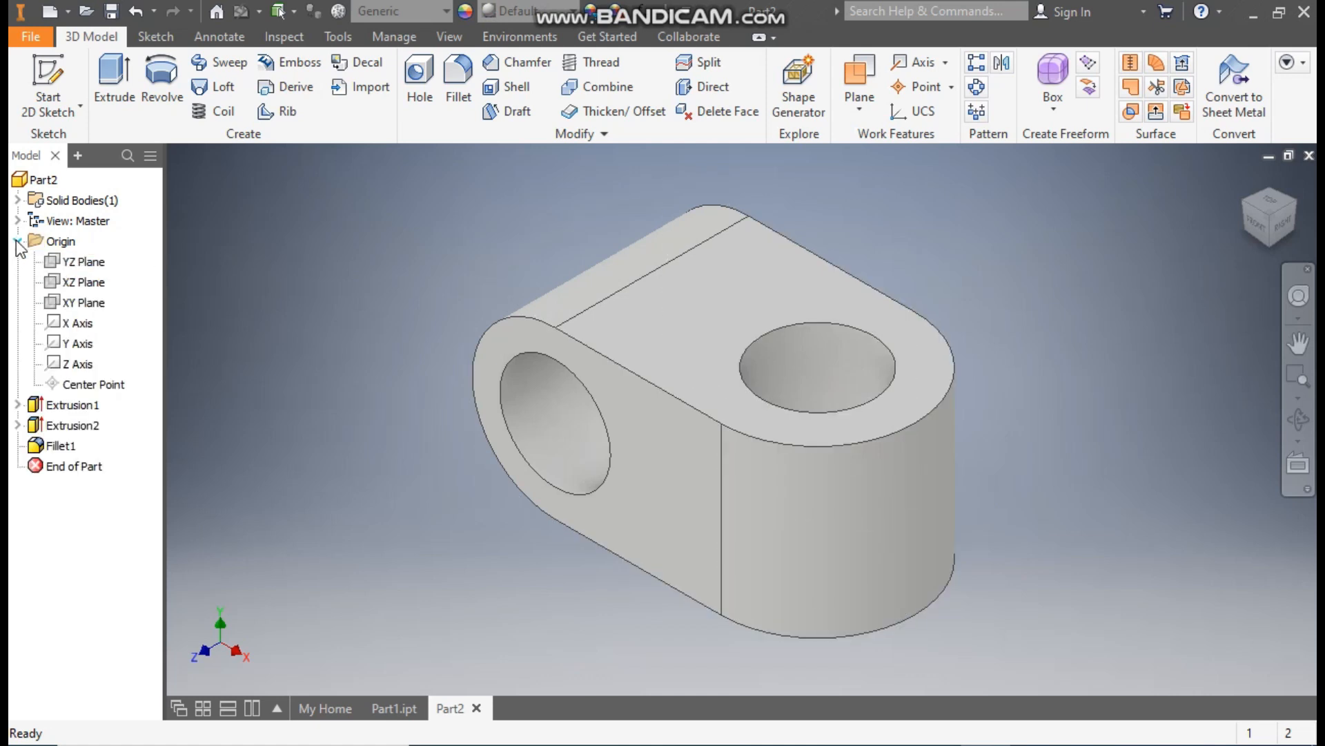
click(86, 285)
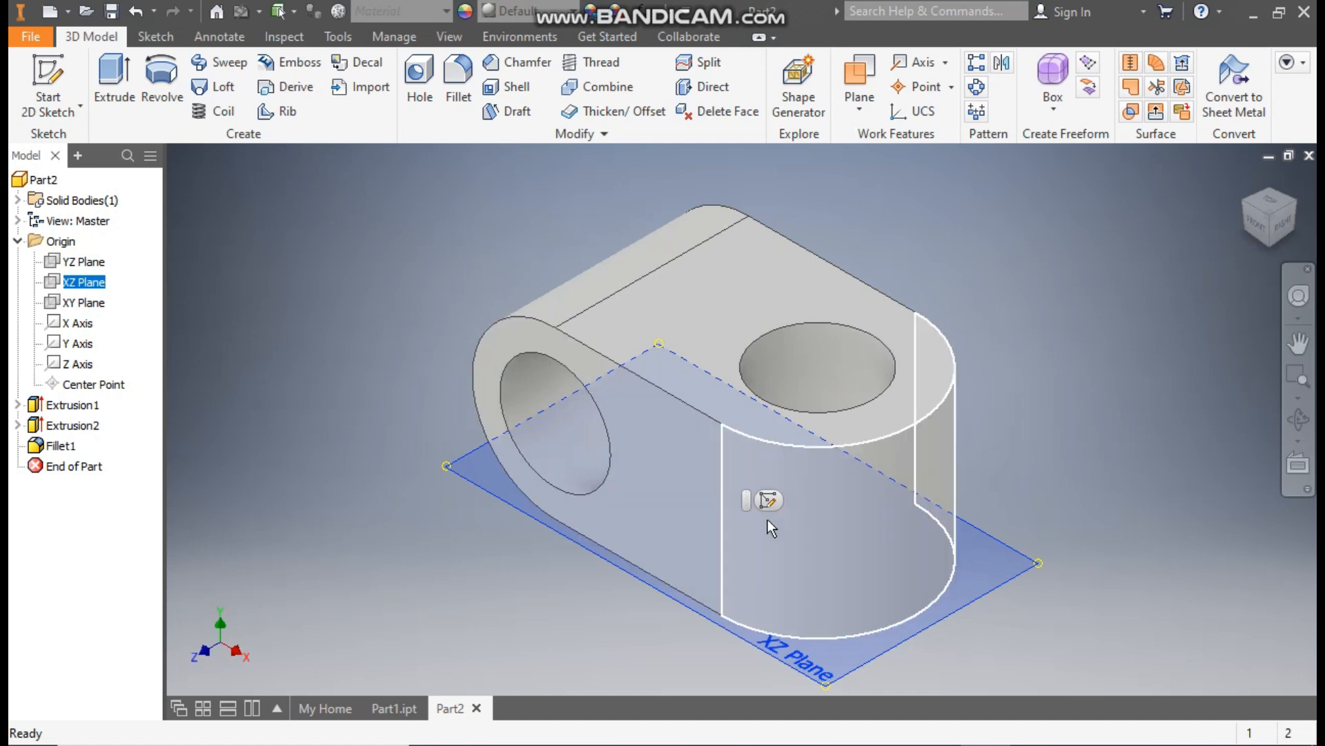
click(768, 500)
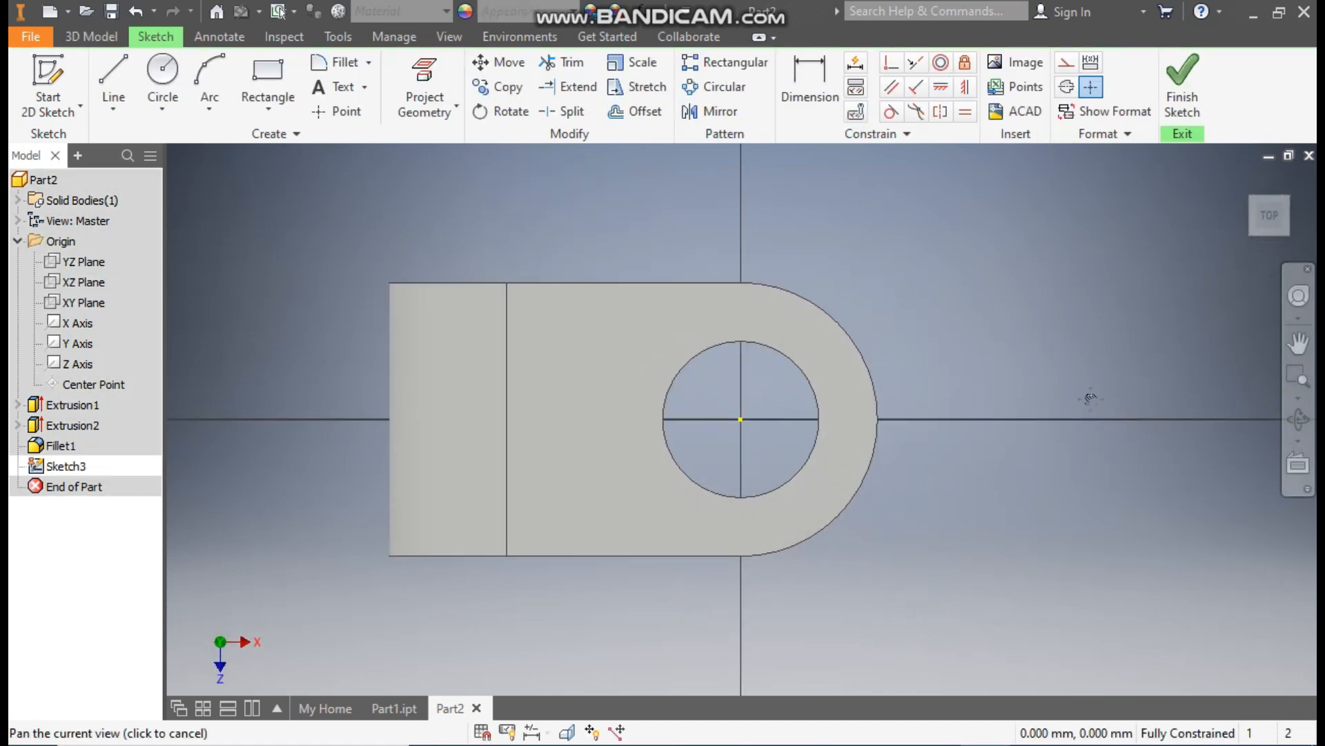
Step: Draw two concentric circles of 50 mm and 80 mm diameter beyond the block's rounded end
click(162, 76)
click(932, 383)
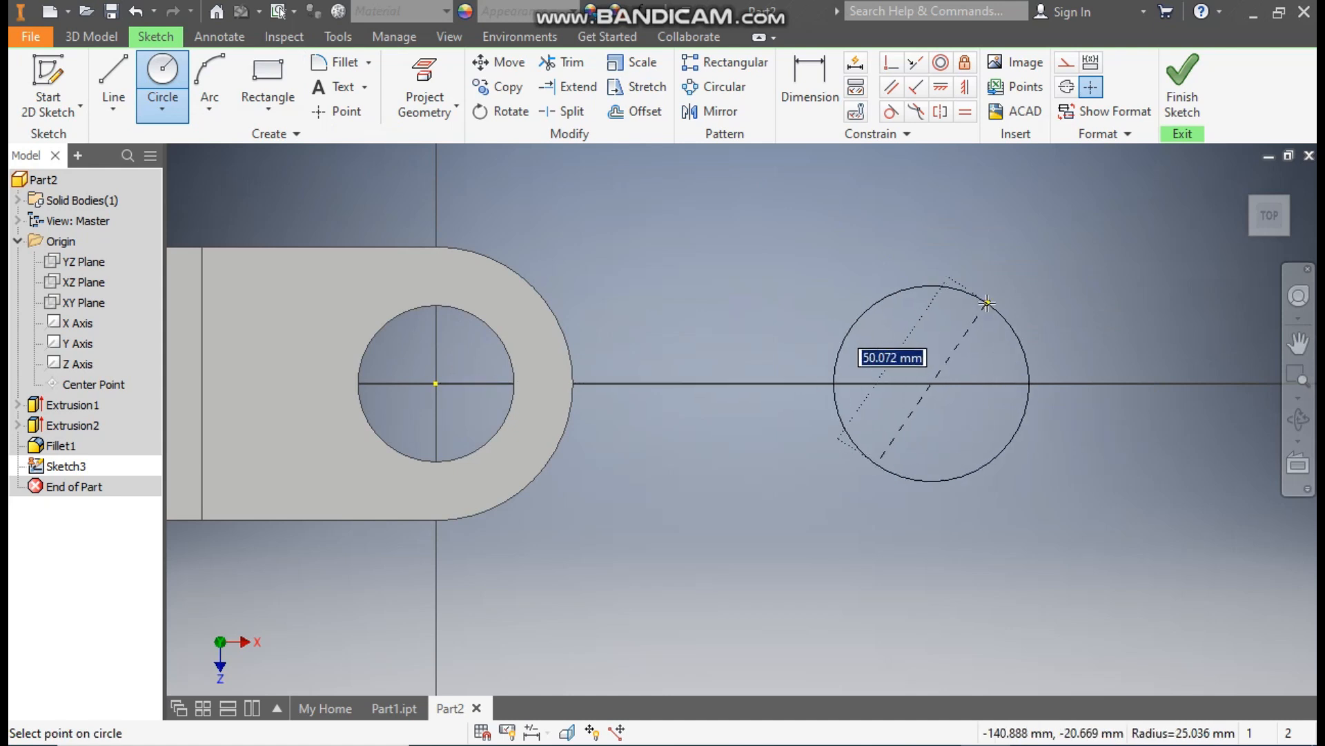
text(50)
key(Return)
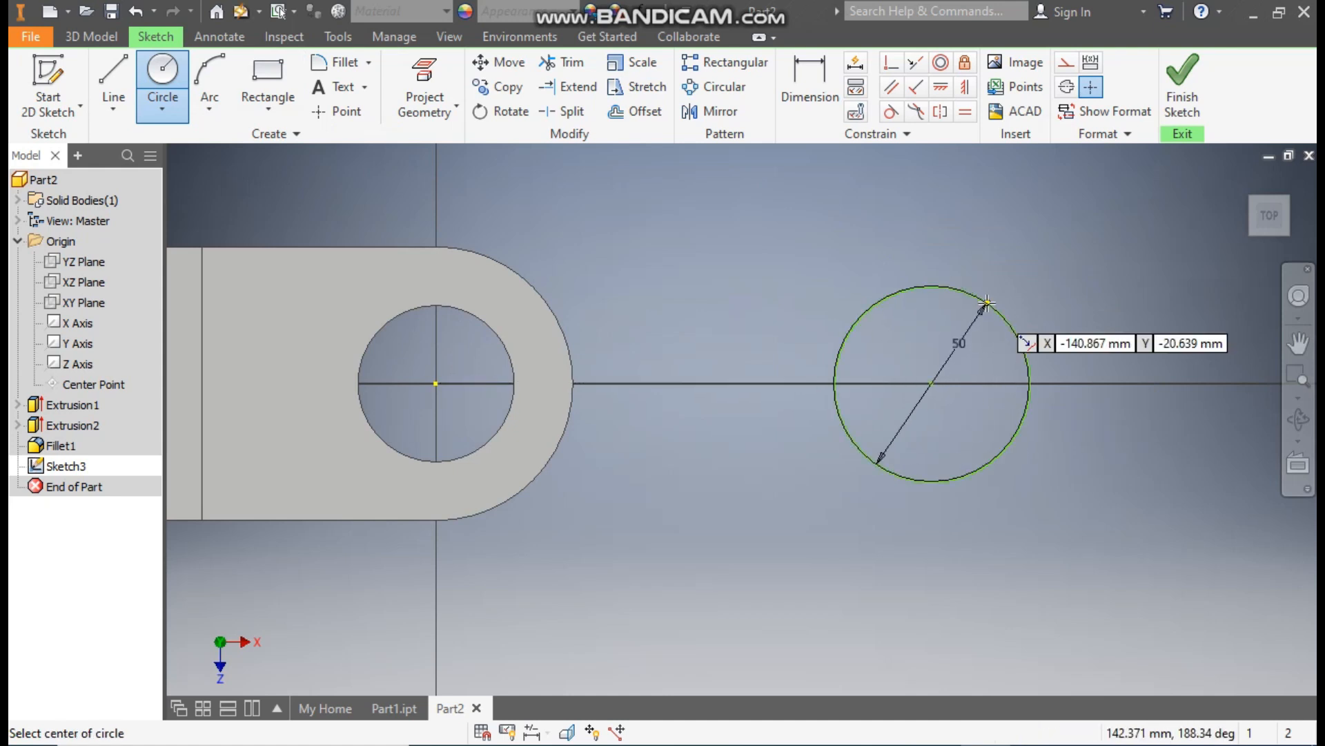
click(931, 383)
text(80)
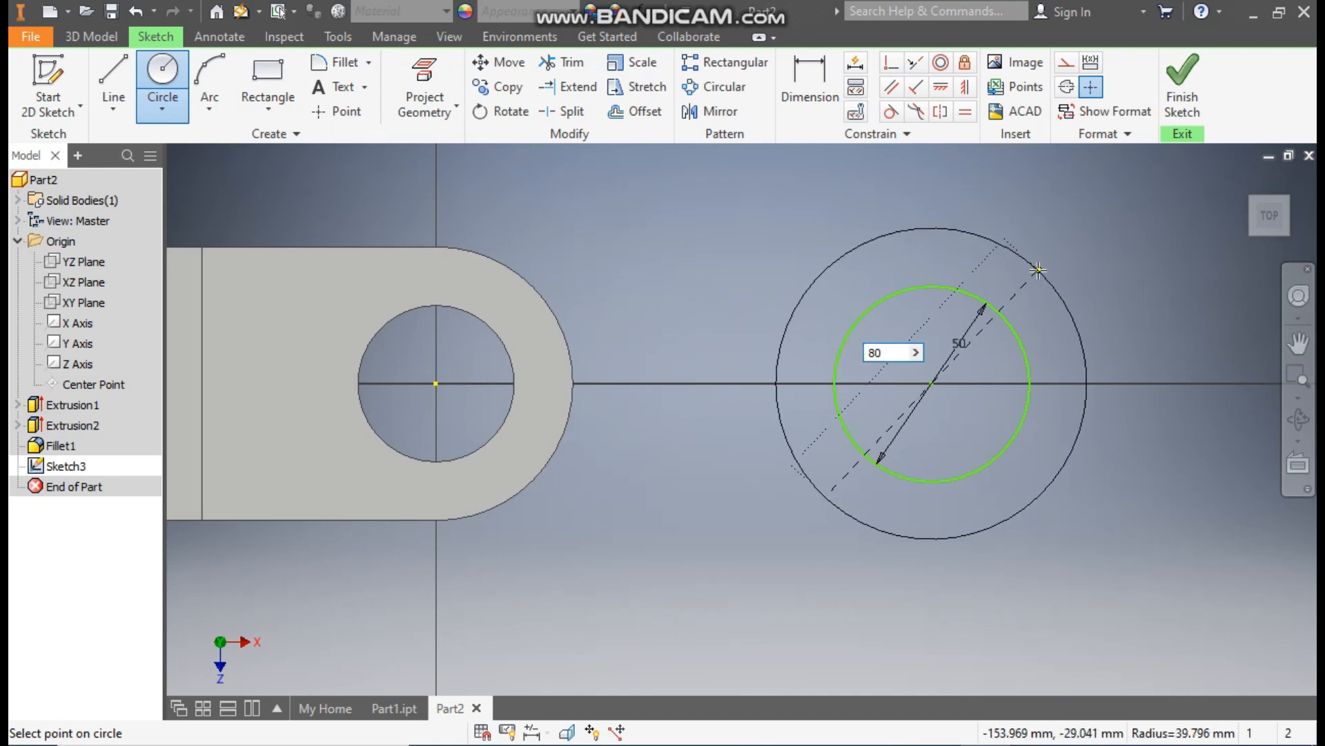
key(Return)
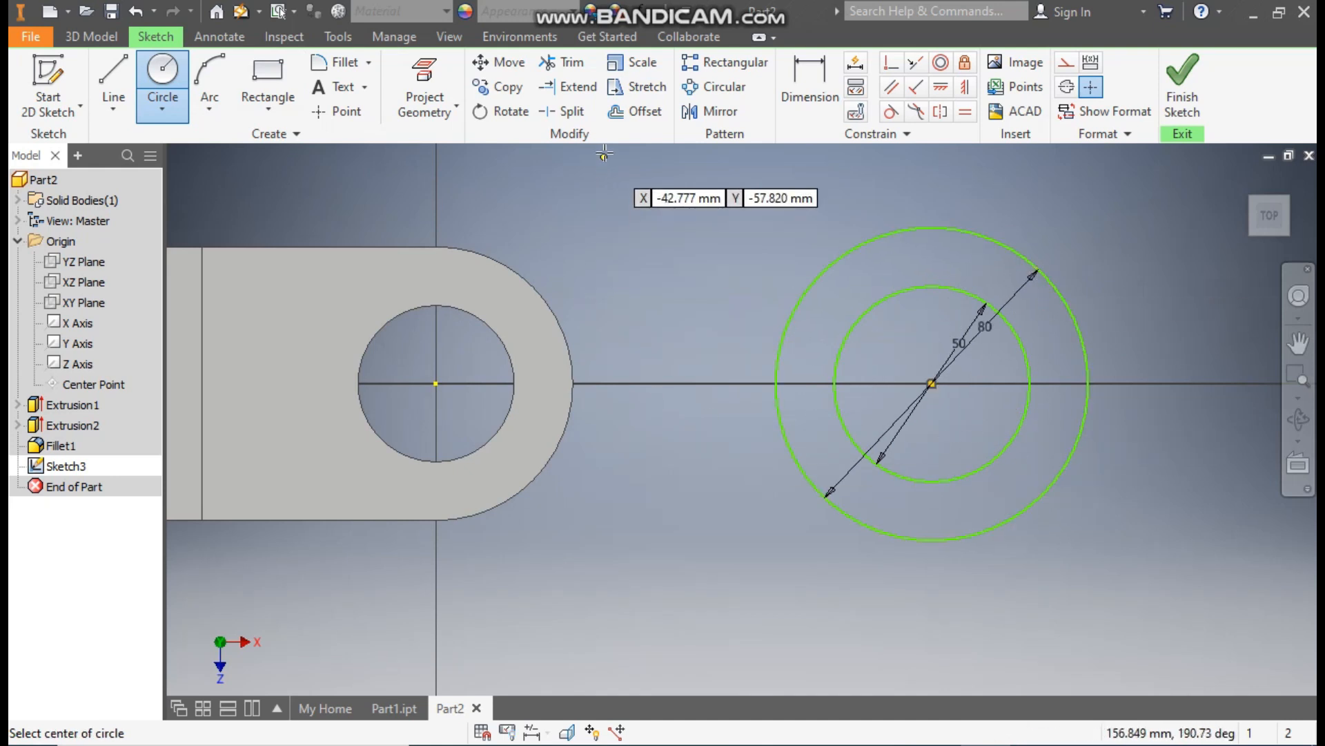
Step: Dimension the horizontal distance from the origin to the concentric circles' centre as 120 mm
click(802, 85)
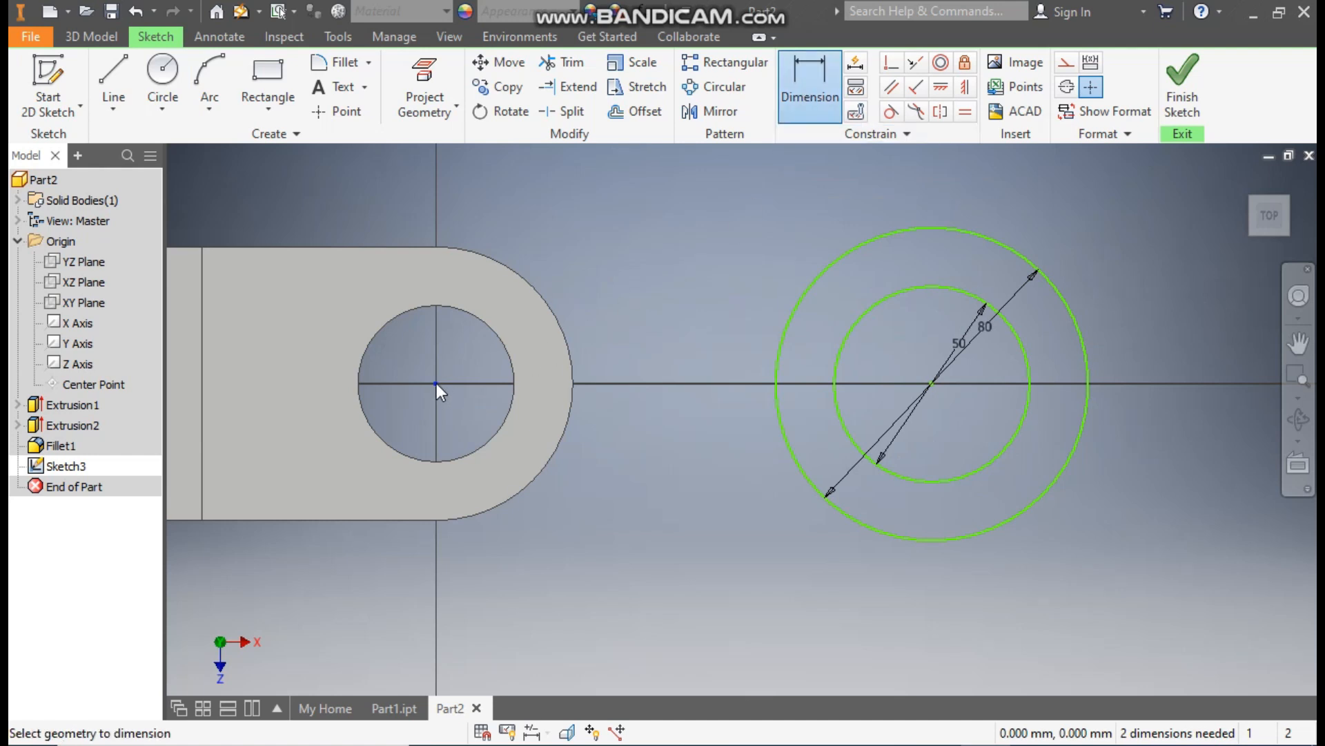
click(933, 384)
click(762, 609)
text(120)
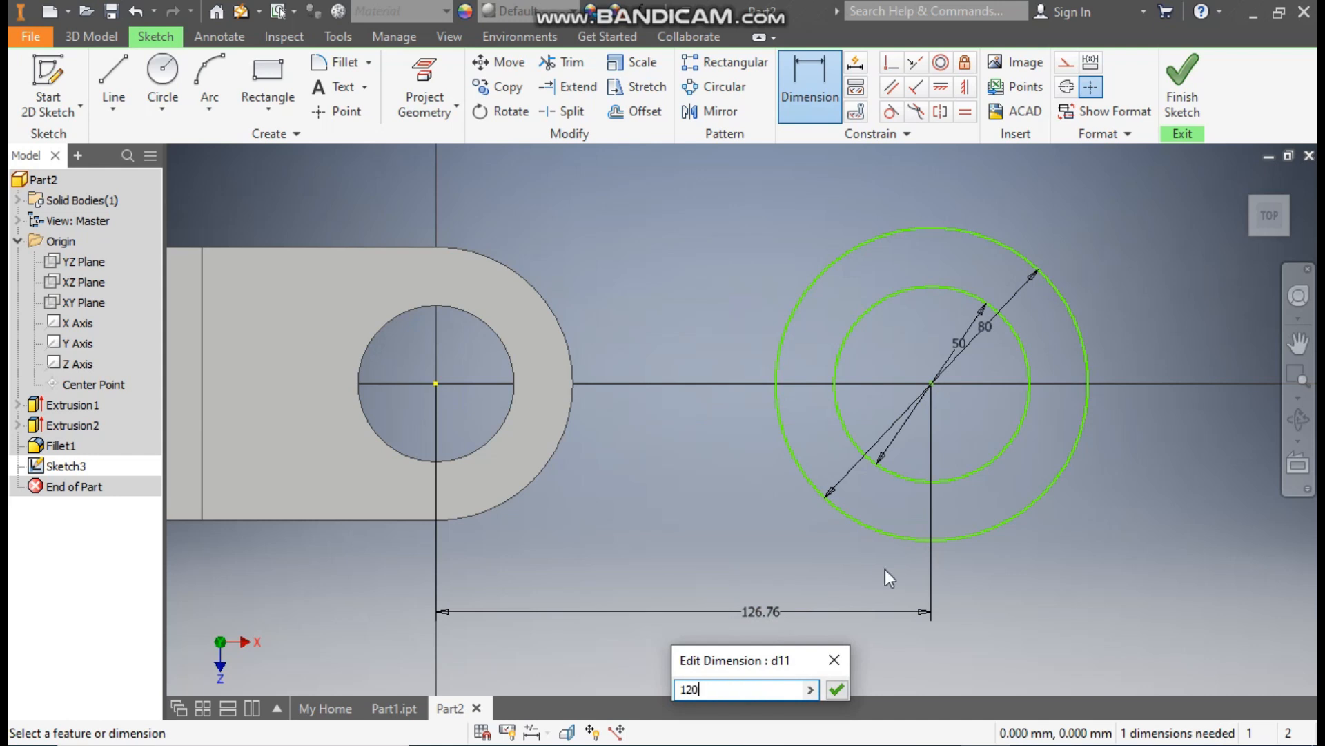
key(Return)
scroll(828, 435, down, 2)
mouse_move(819, 387)
middle_down()
mouse_move(871, 359)
mouse_move(838, 368)
middle_up()
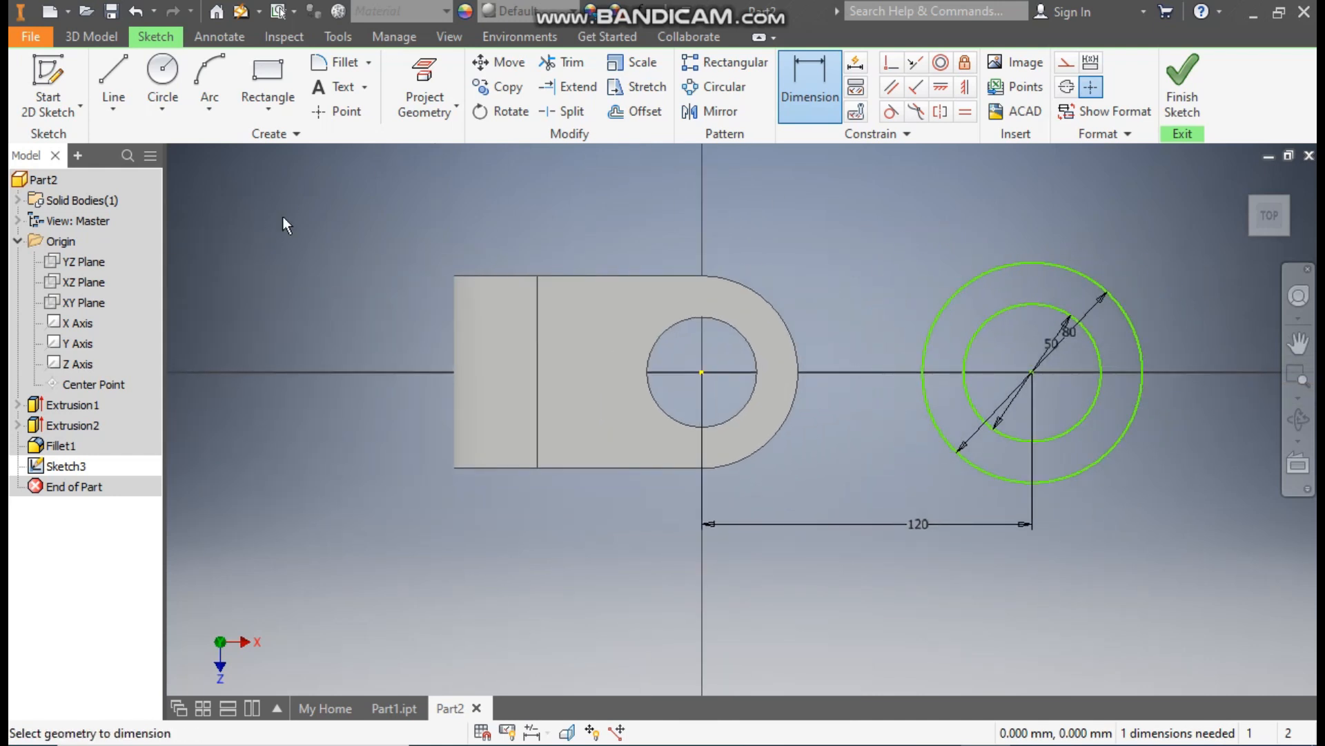
Step: Constrain the concentric circles' centre horizontally to the origin
click(940, 88)
click(1033, 374)
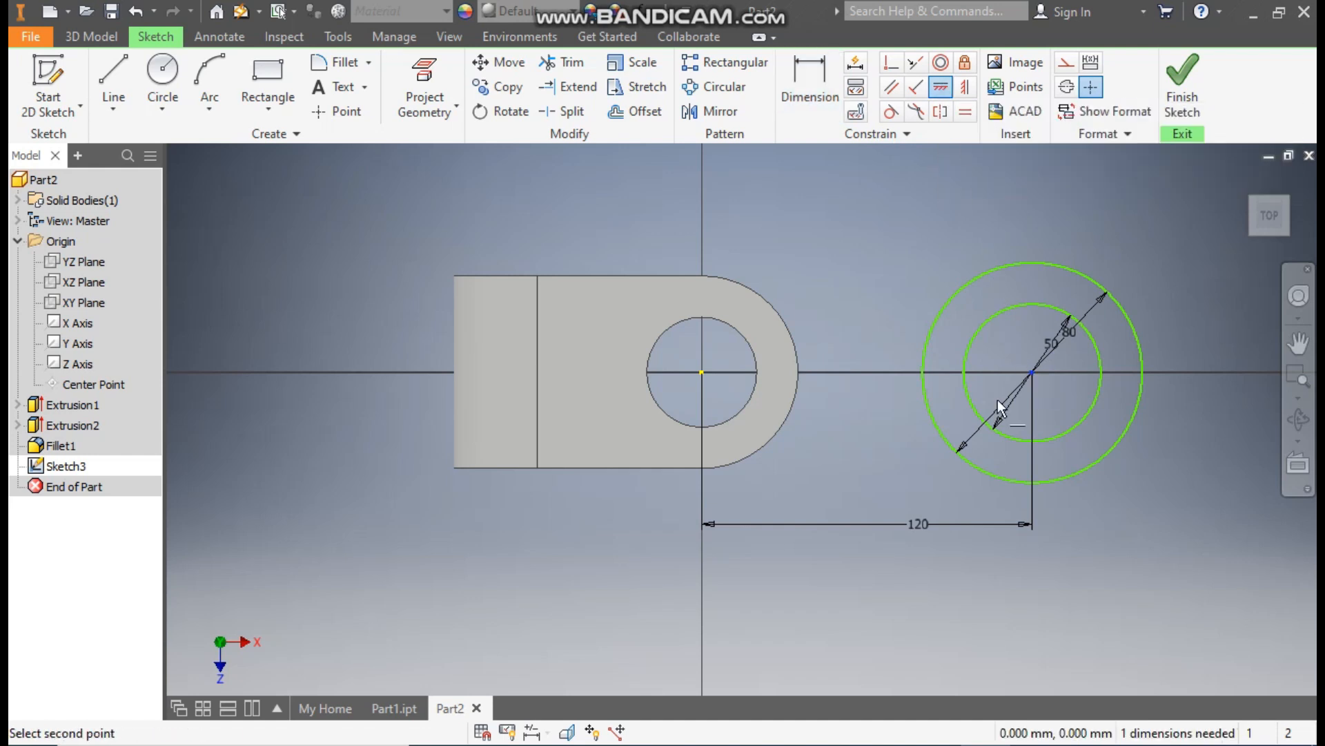
click(702, 373)
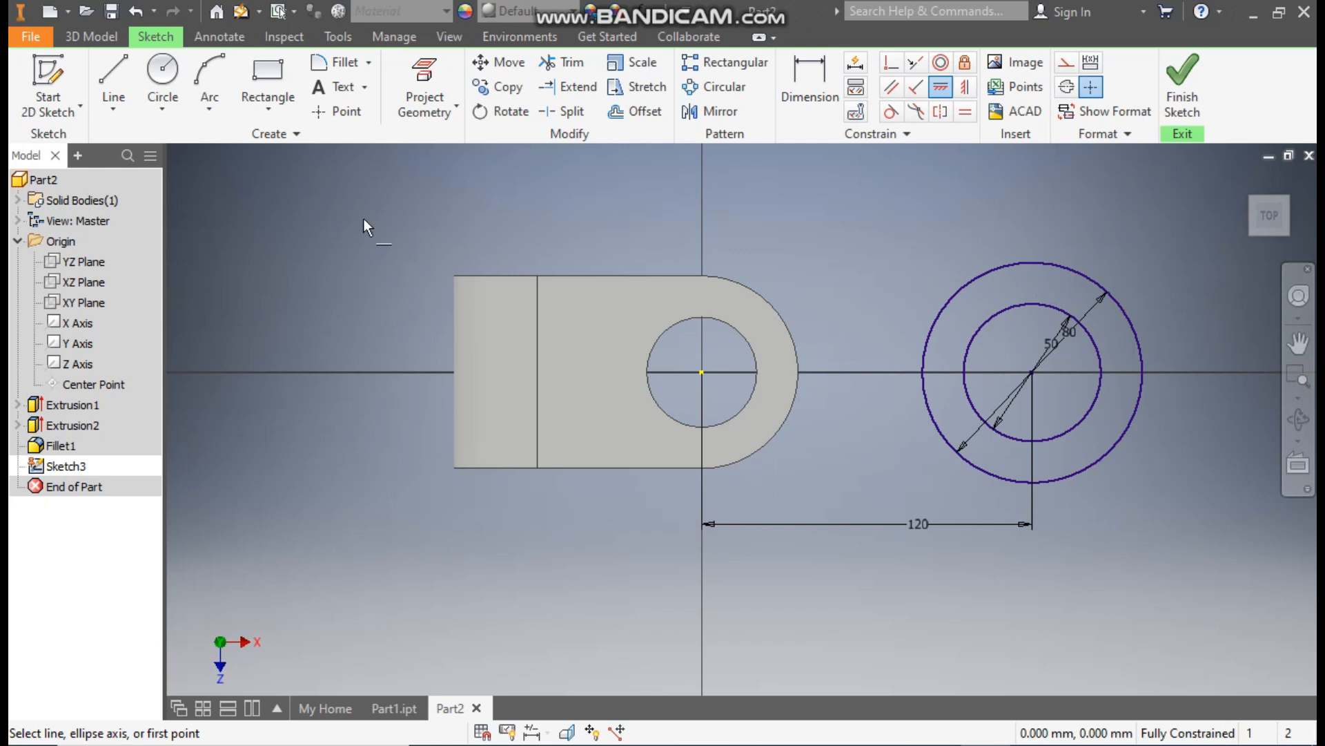
Step: Draw an upper line about 97 mm long and a lower line from the block's rounded edge to the 80 mm circle
click(114, 77)
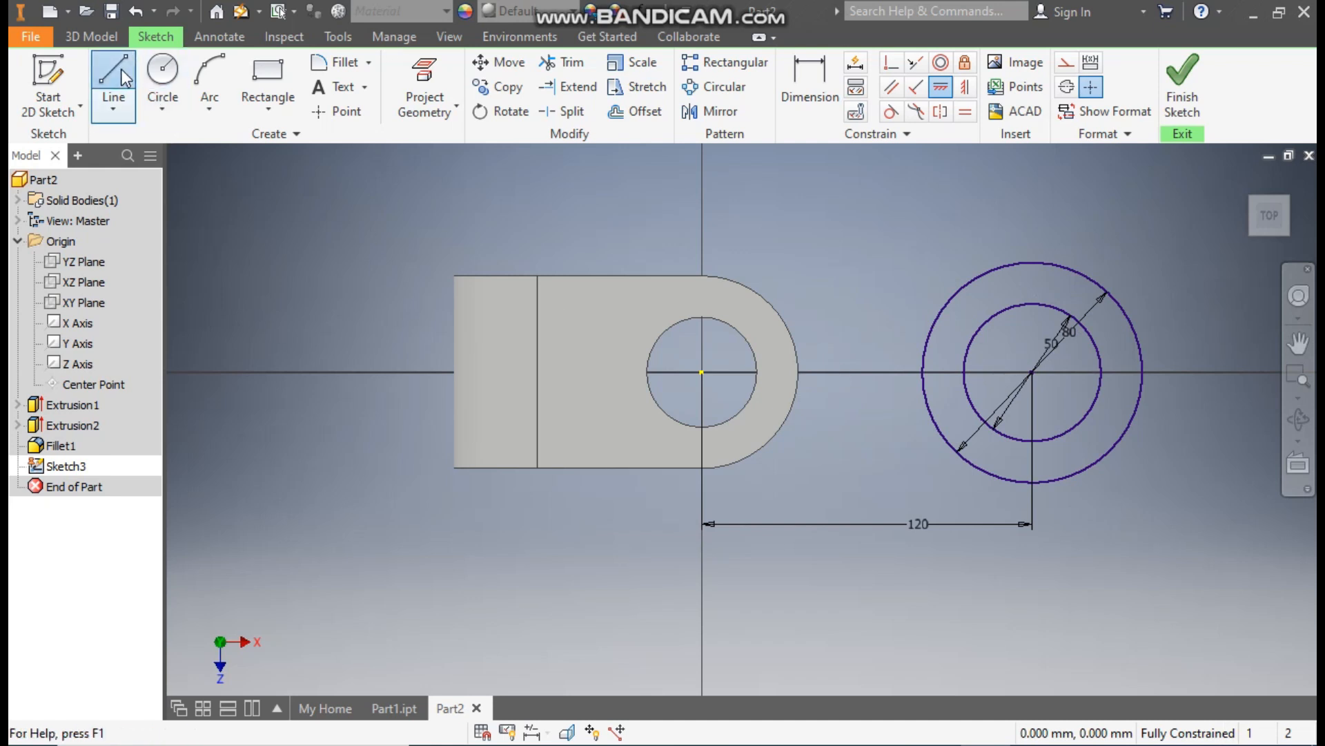
click(771, 301)
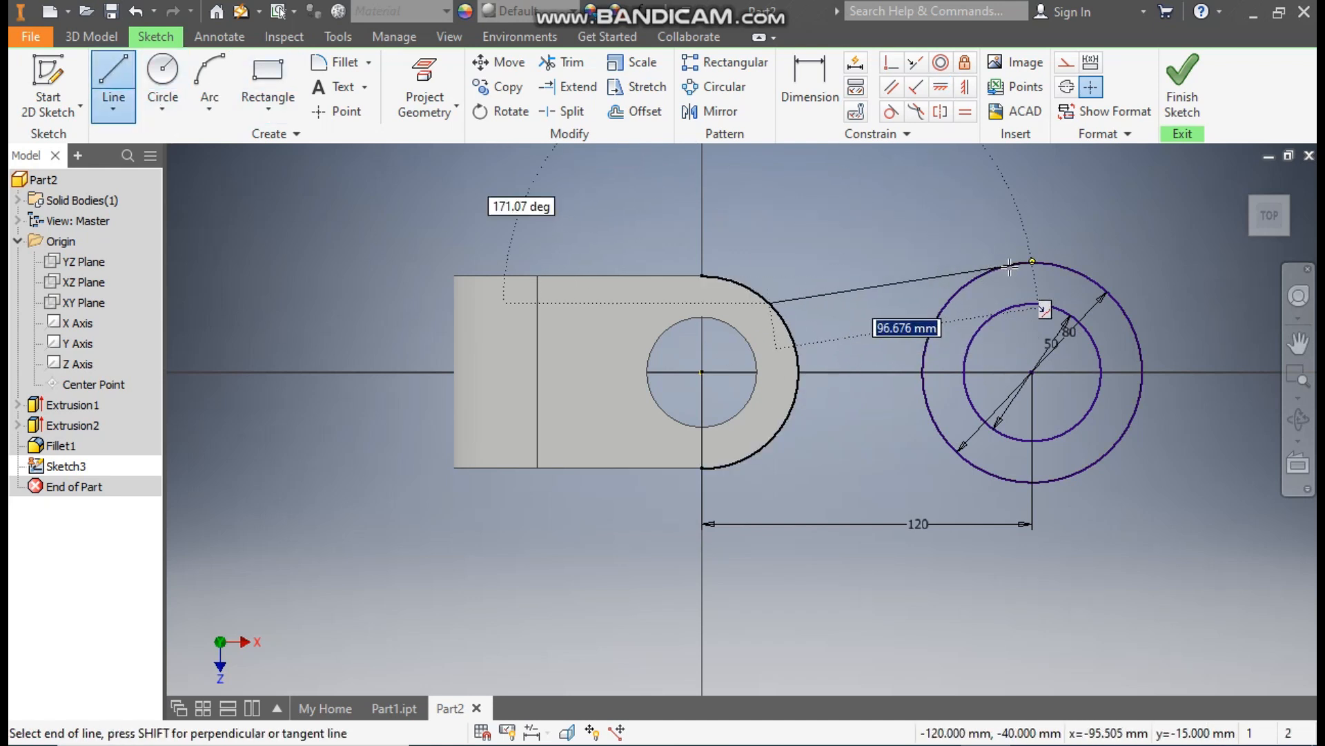
double_click(1032, 262)
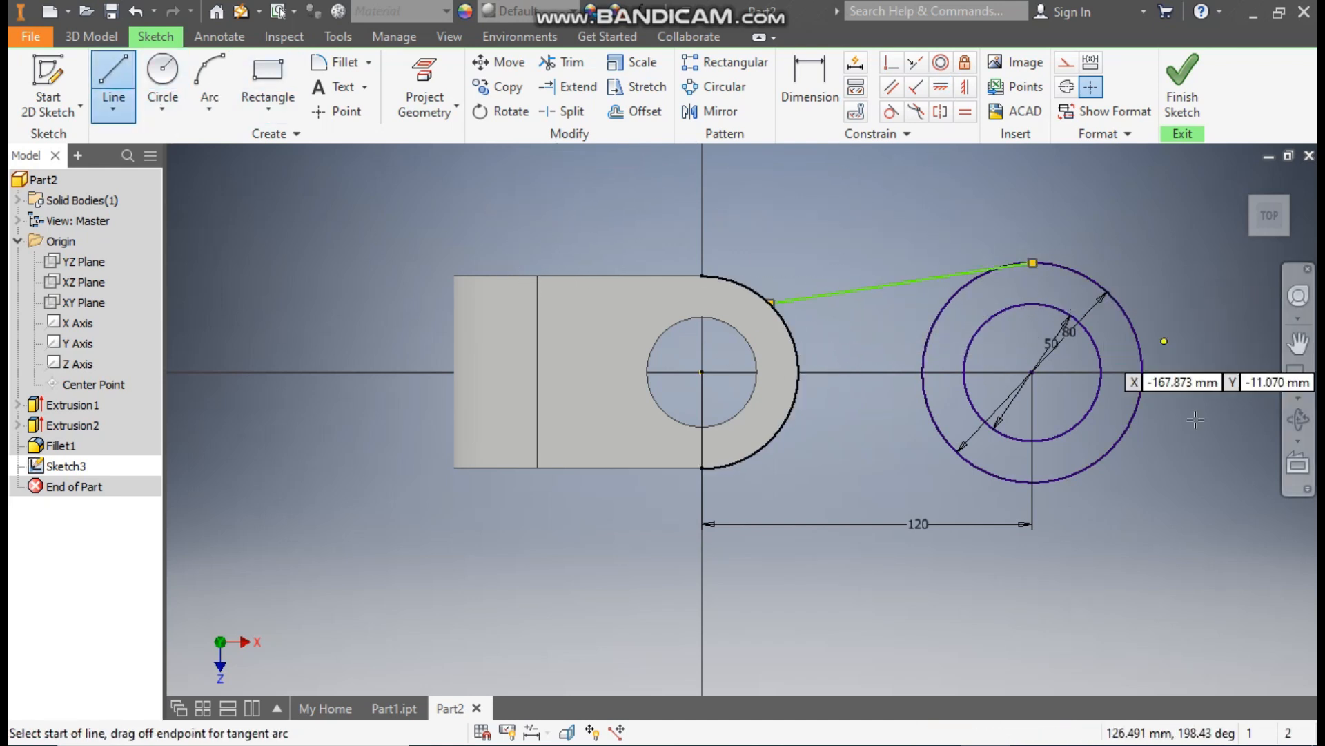
click(744, 461)
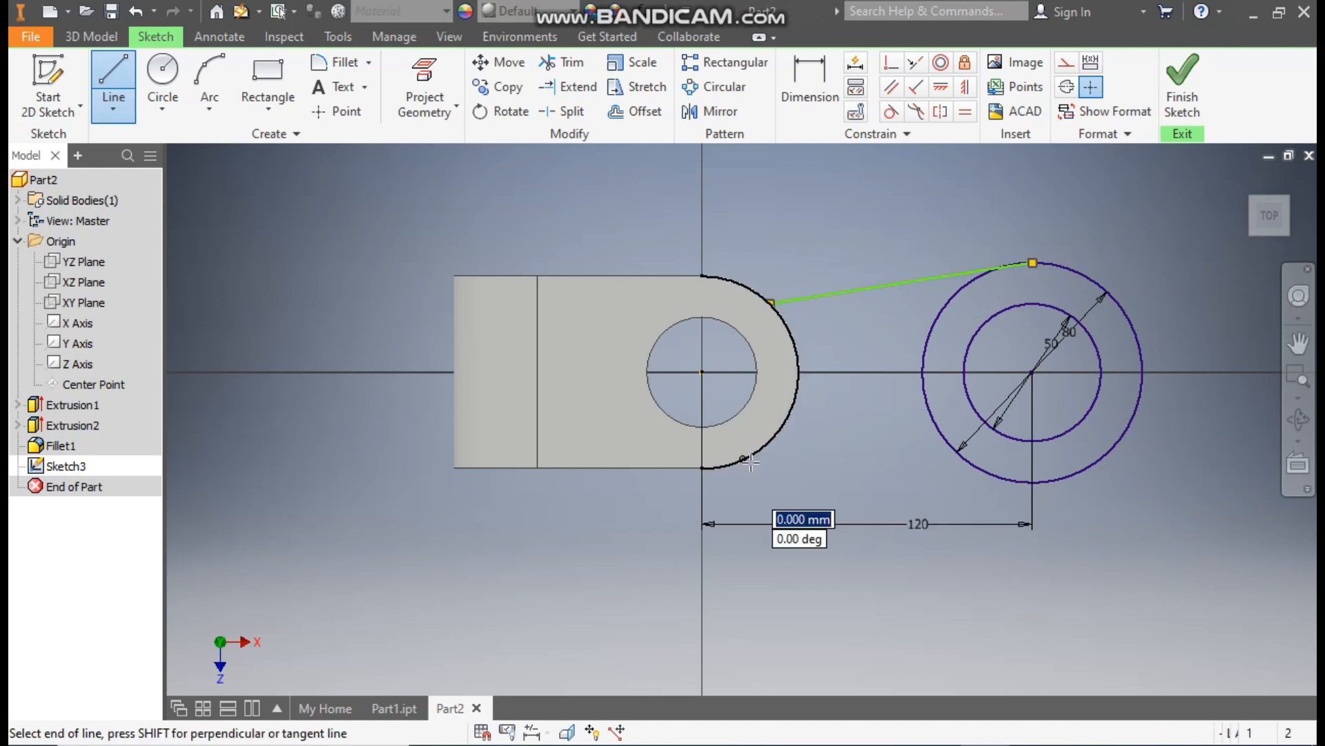
double_click(1023, 482)
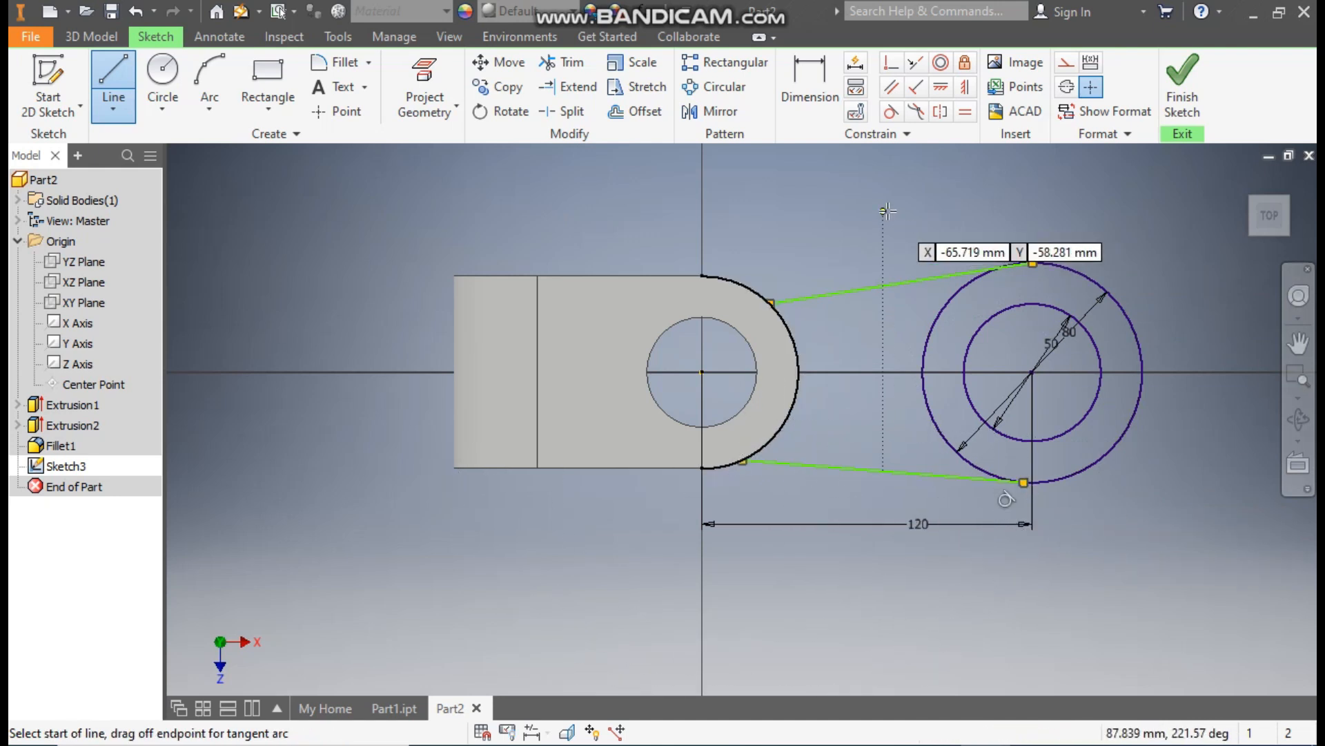
Step: Constrain the upper and lower arm lines tangent to the 80 mm circle
click(890, 111)
click(935, 276)
click(947, 297)
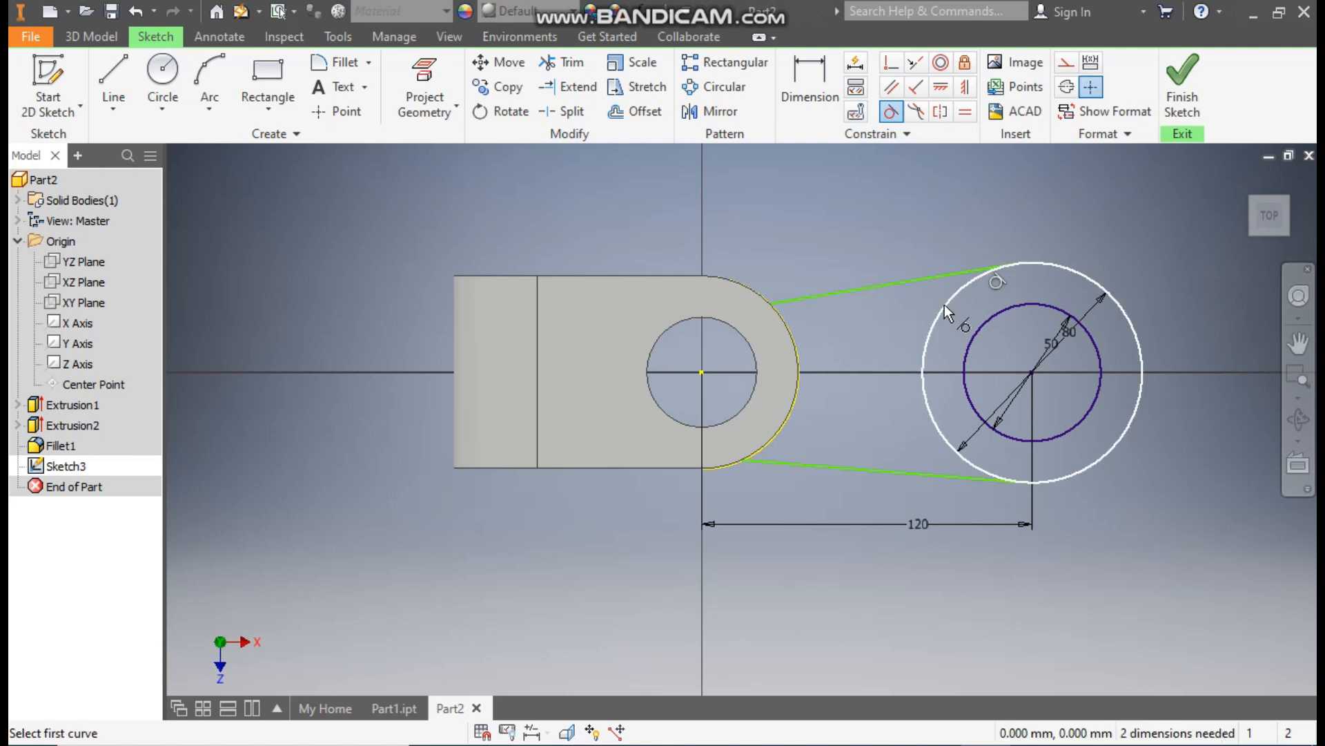
click(888, 469)
click(971, 461)
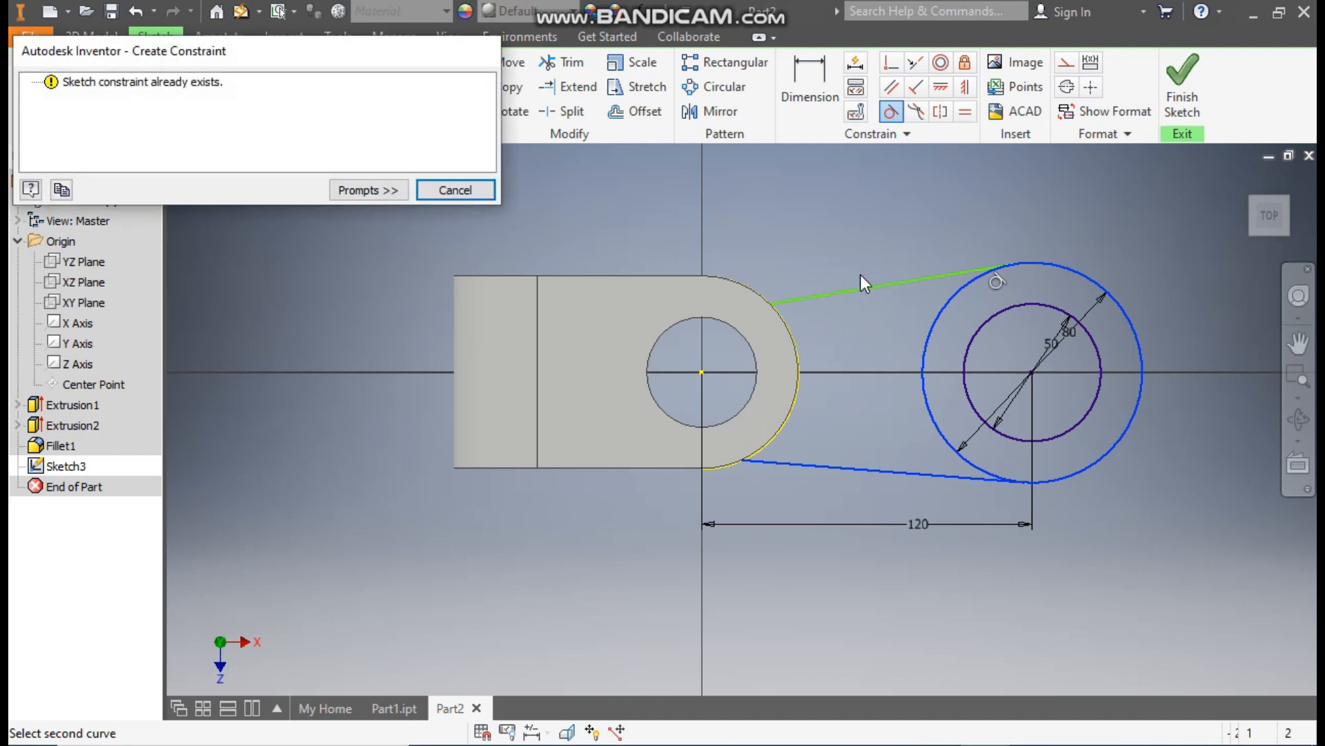
click(455, 191)
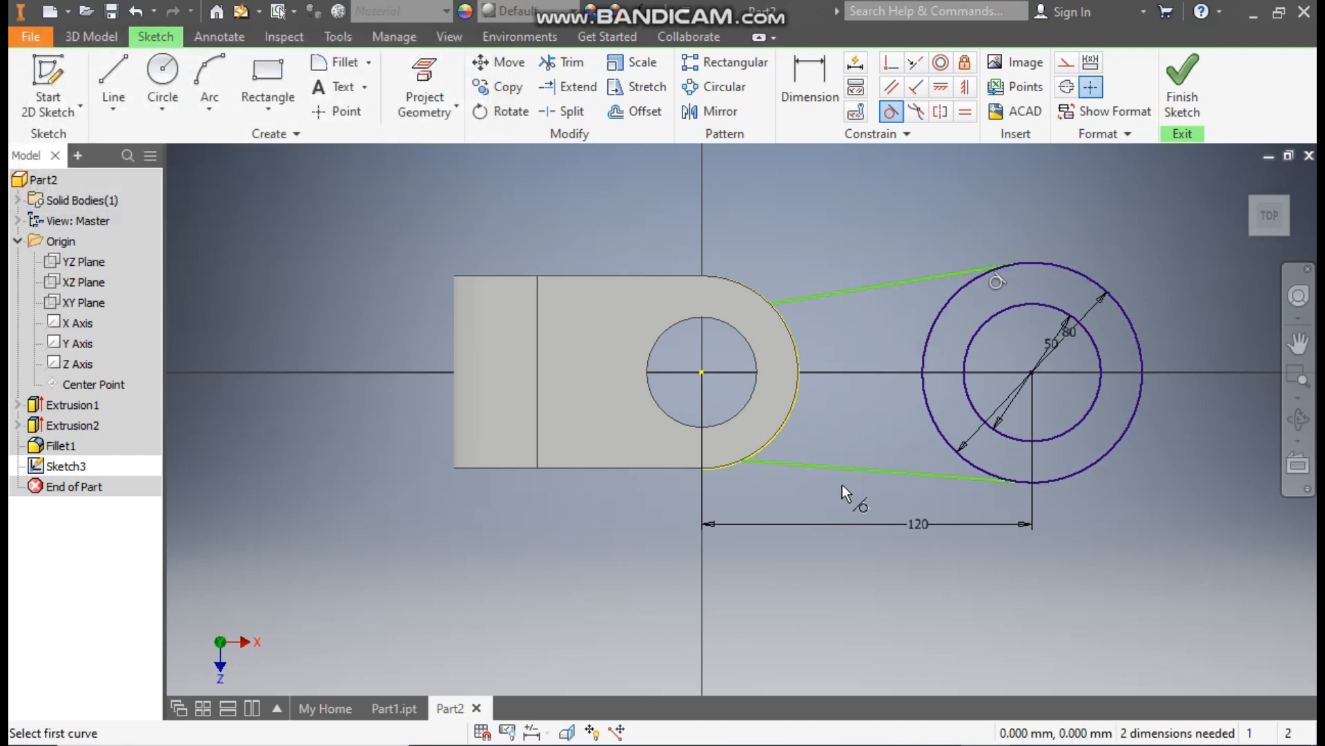
key(Escape)
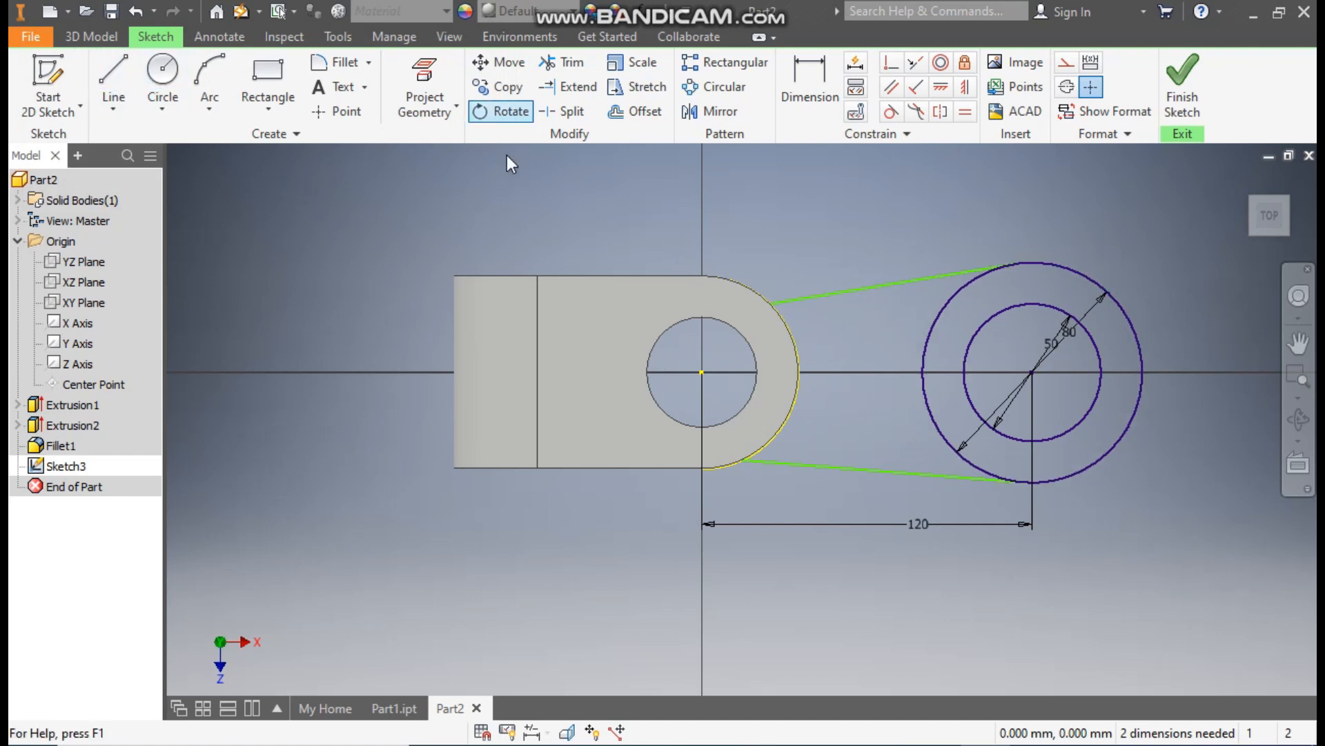
Step: Dimension the upper arm line's start point 20 mm vertically from the origin
shift+middle_drag(898, 354, 867, 354)
click(770, 305)
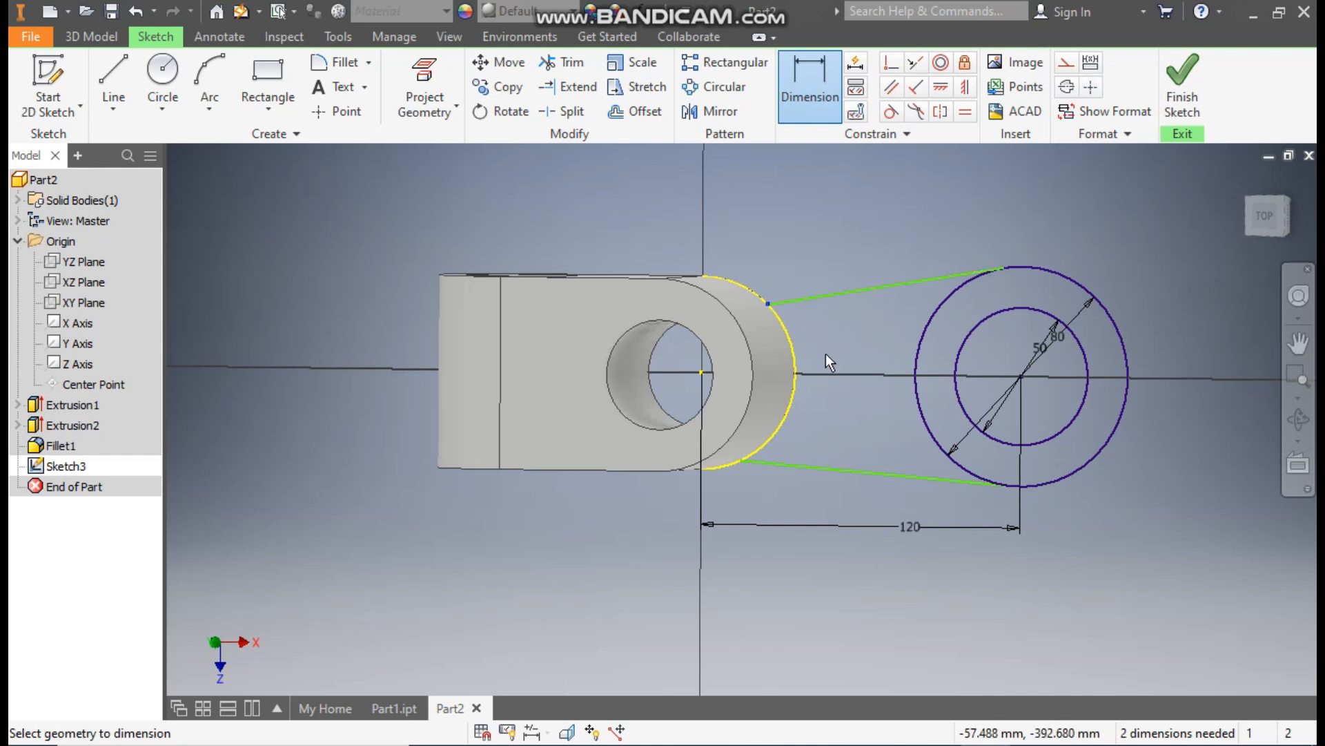
click(701, 373)
click(574, 338)
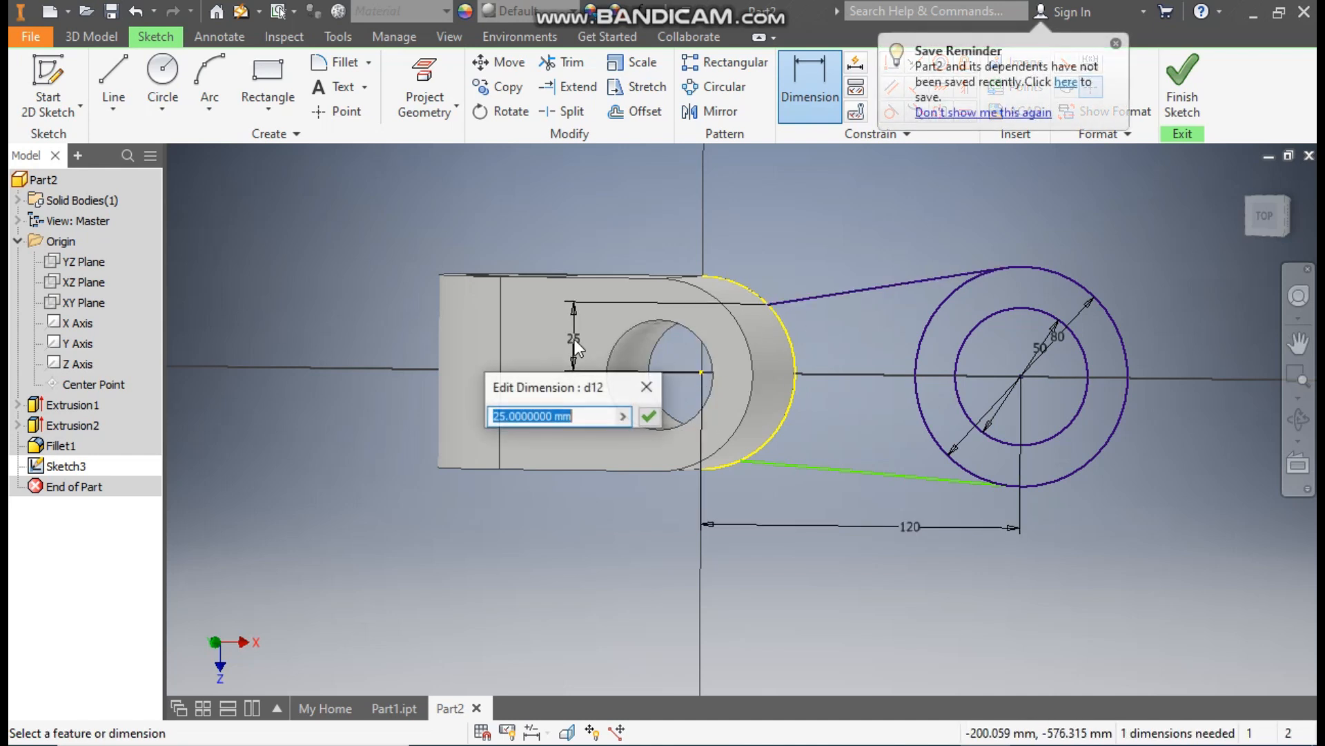
text(20)
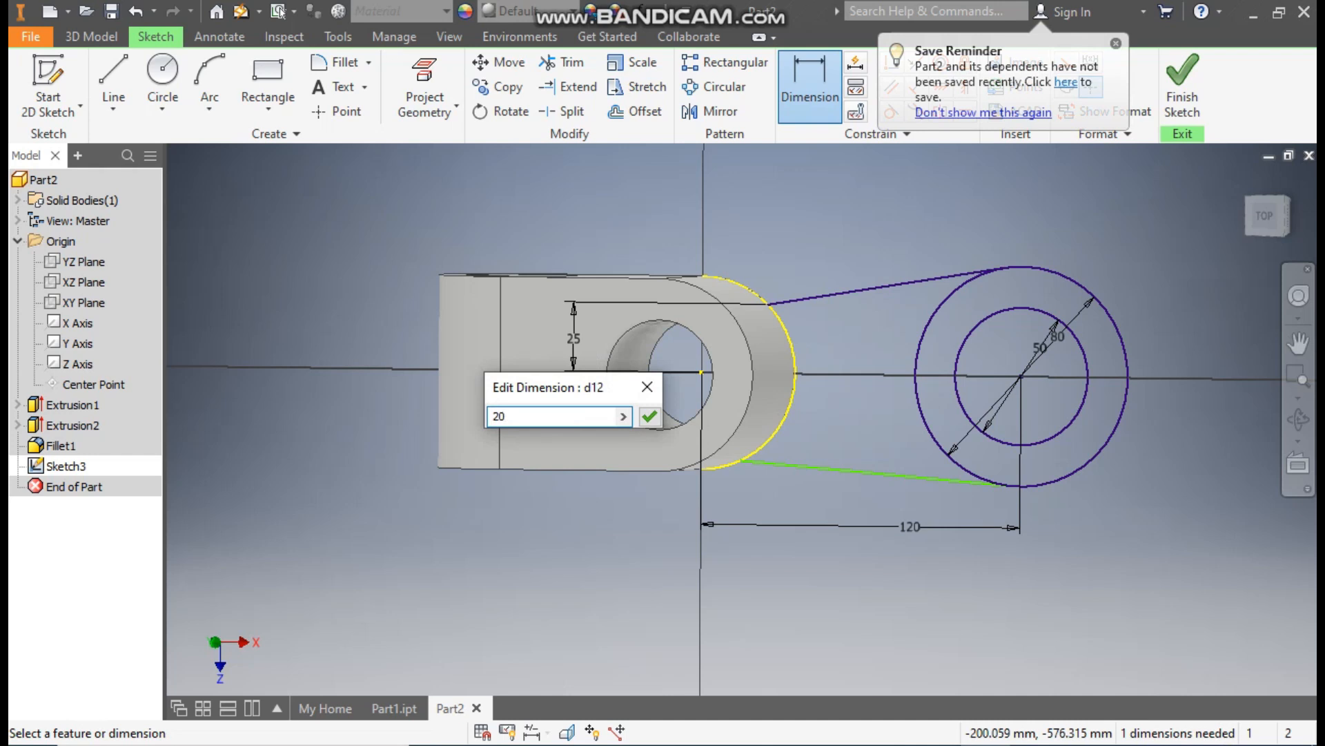
key(Return)
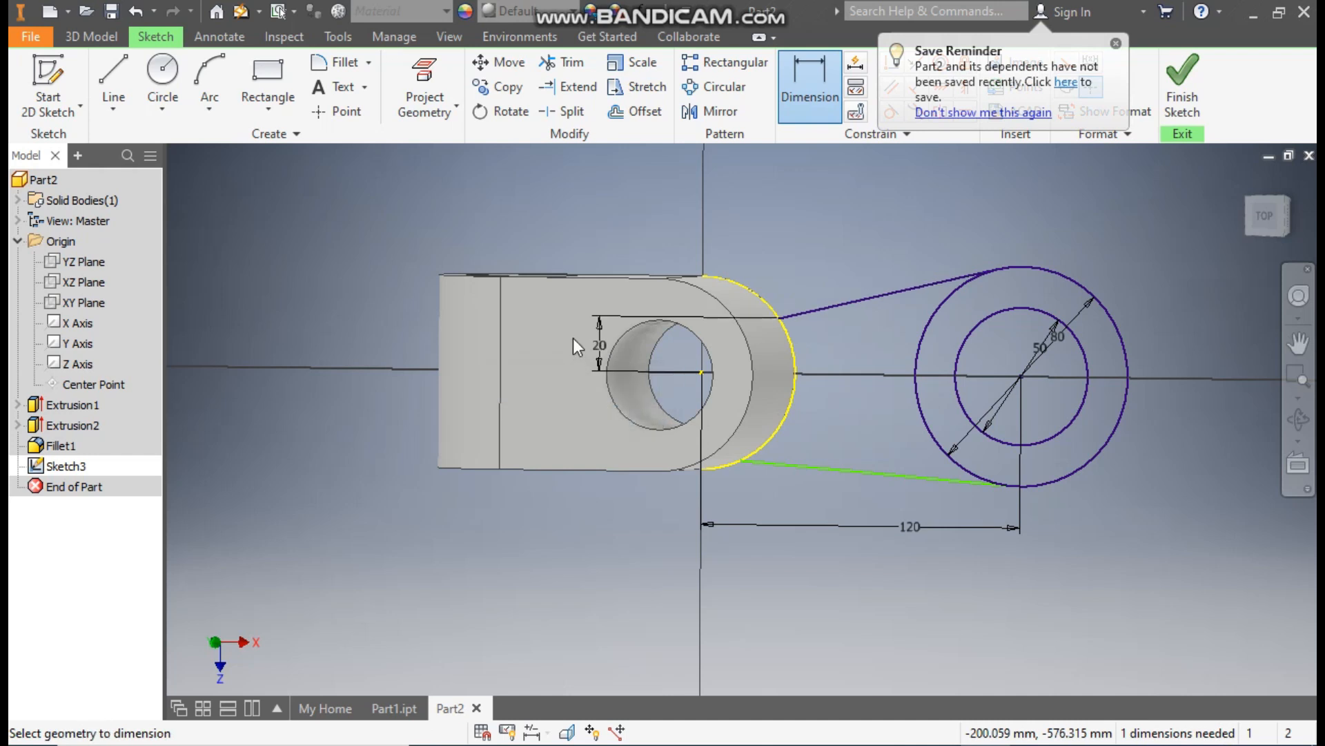
Step: Dimension the lower arm line's start point 20 mm vertically from the origin
click(740, 461)
click(702, 372)
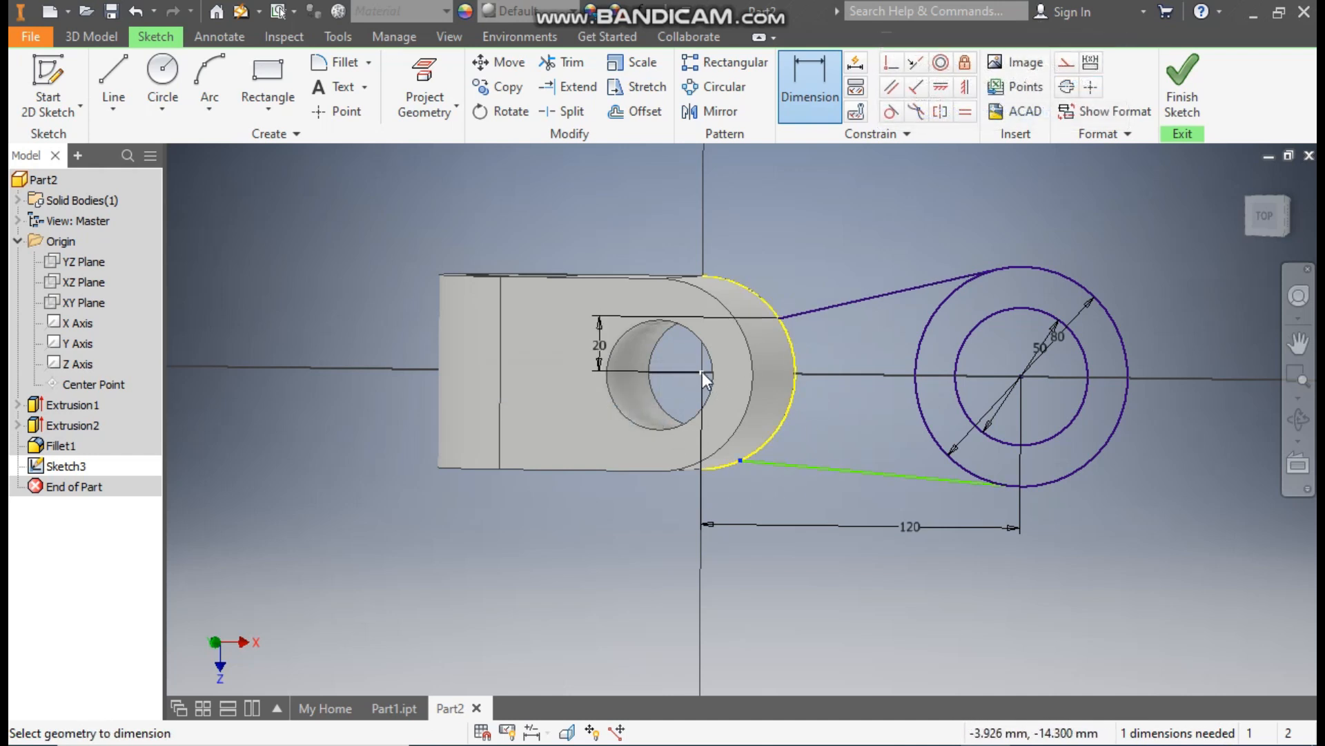
click(577, 404)
text(20)
key(Return)
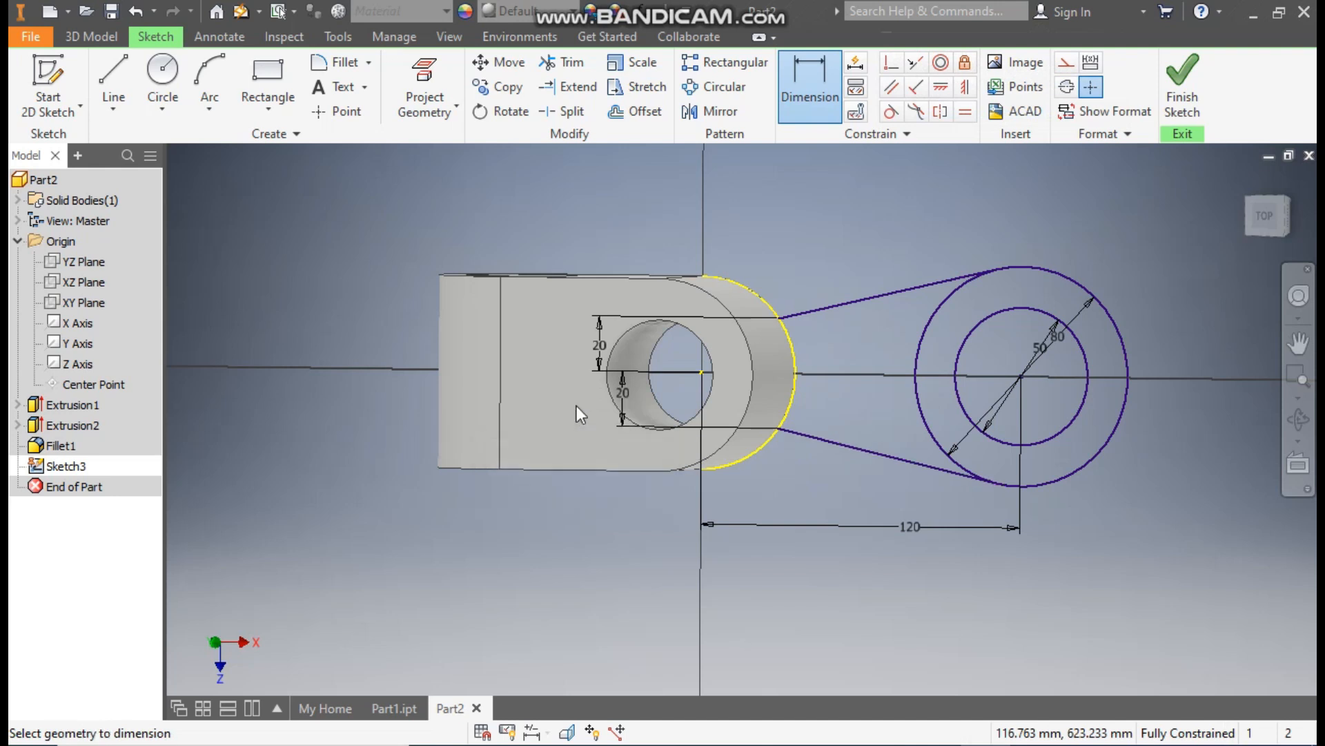
key(Escape)
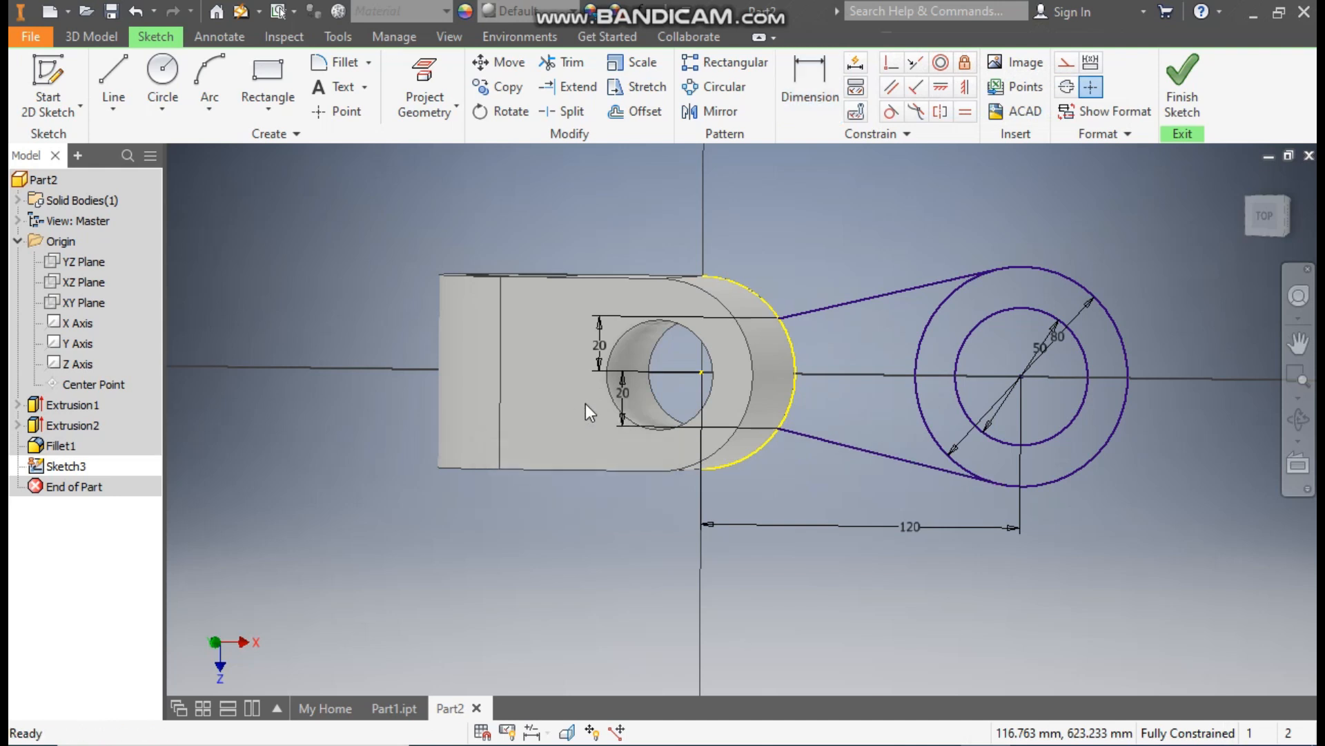
Step: Draw a three-point arc joining the two arm lines' endpoints on the block's rounded edge, bulging toward the circles
click(1260, 214)
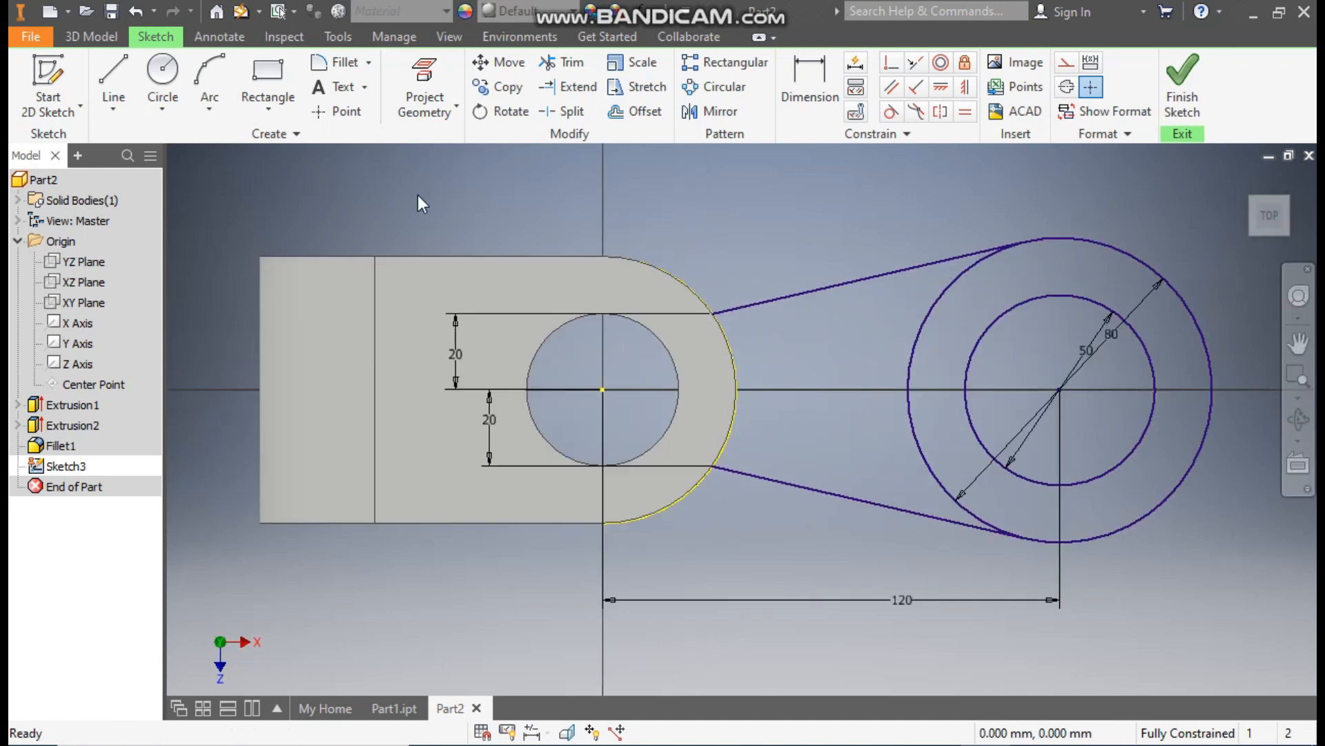
click(209, 107)
click(234, 145)
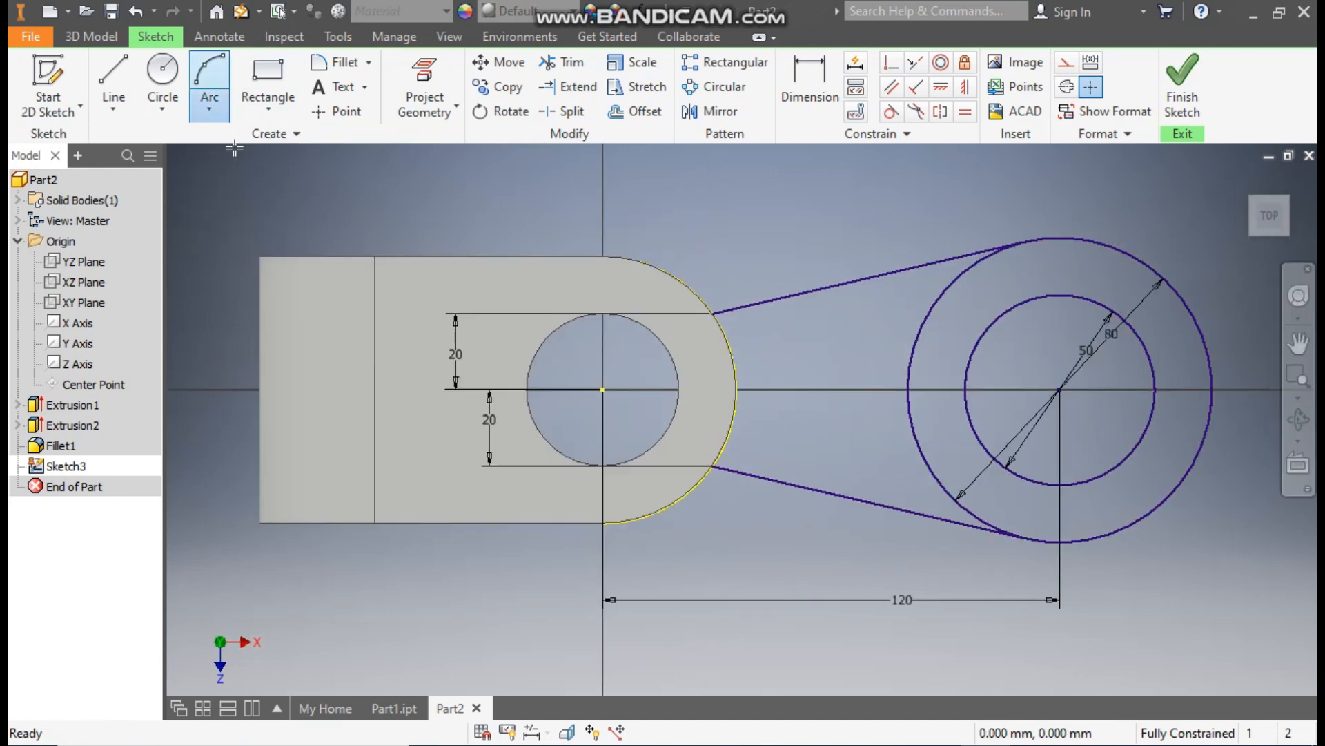
click(720, 310)
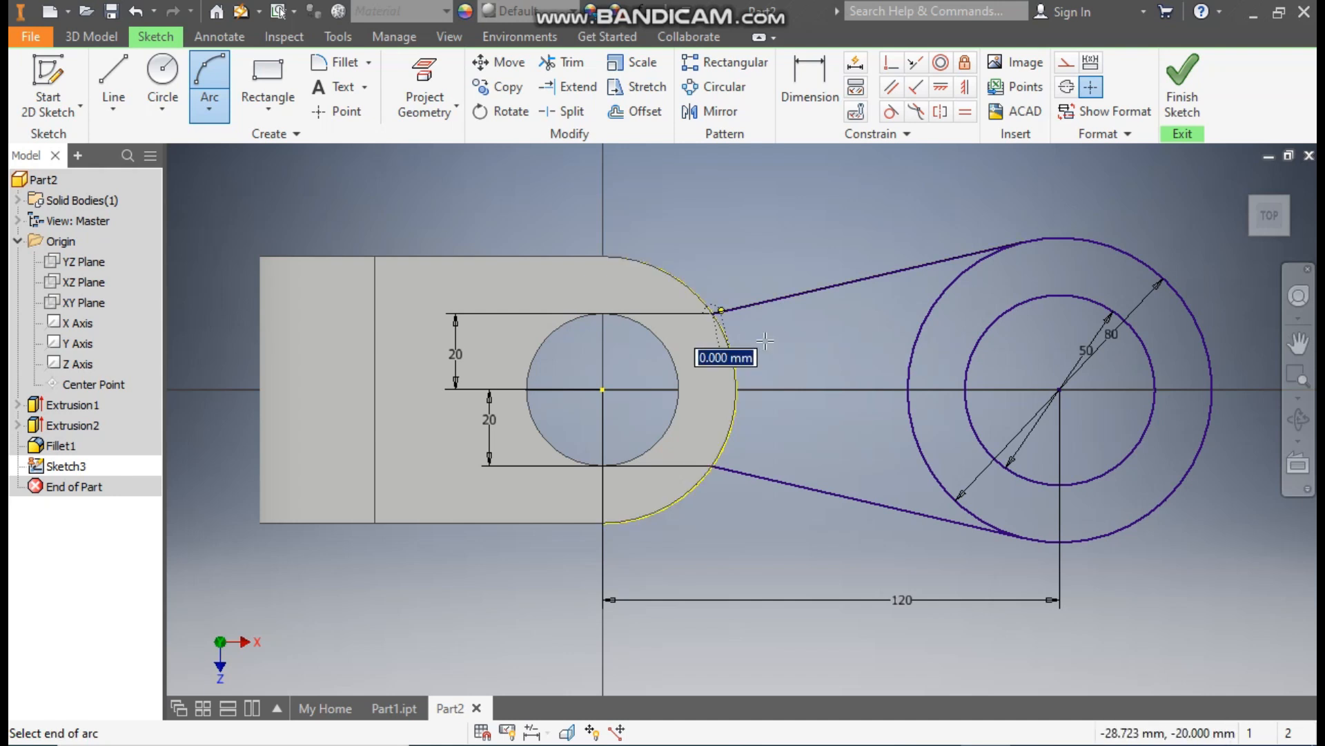
click(714, 466)
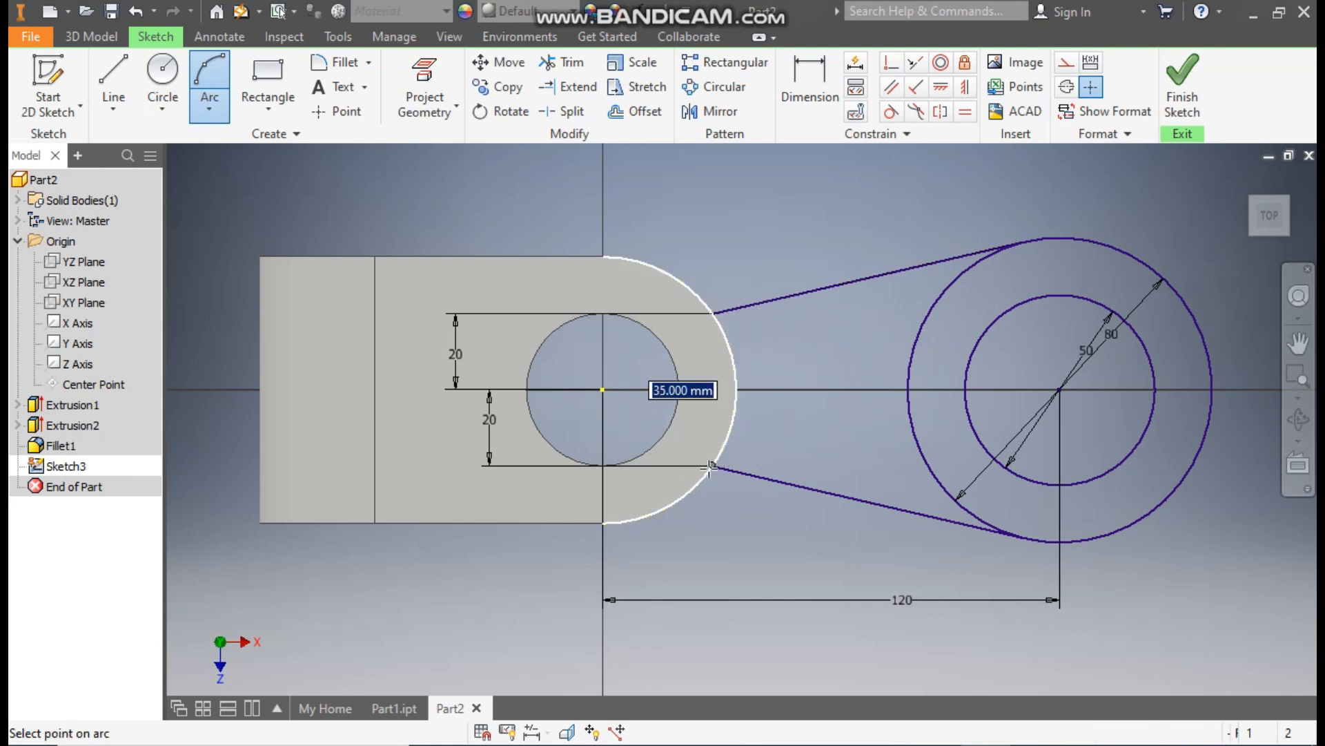
click(772, 403)
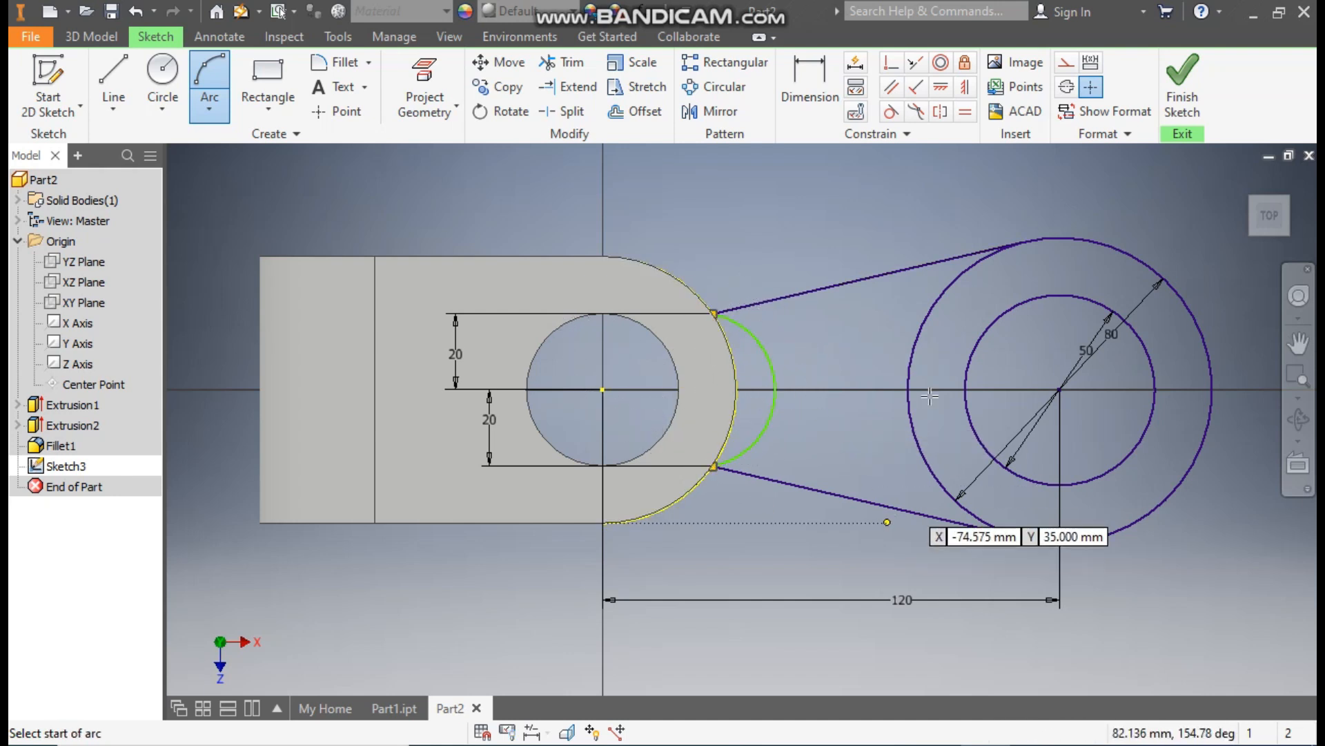
Step: Make the new arc concentric with the block's projected rounded edge and convert that projected edge to construction geometry
click(940, 63)
click(772, 376)
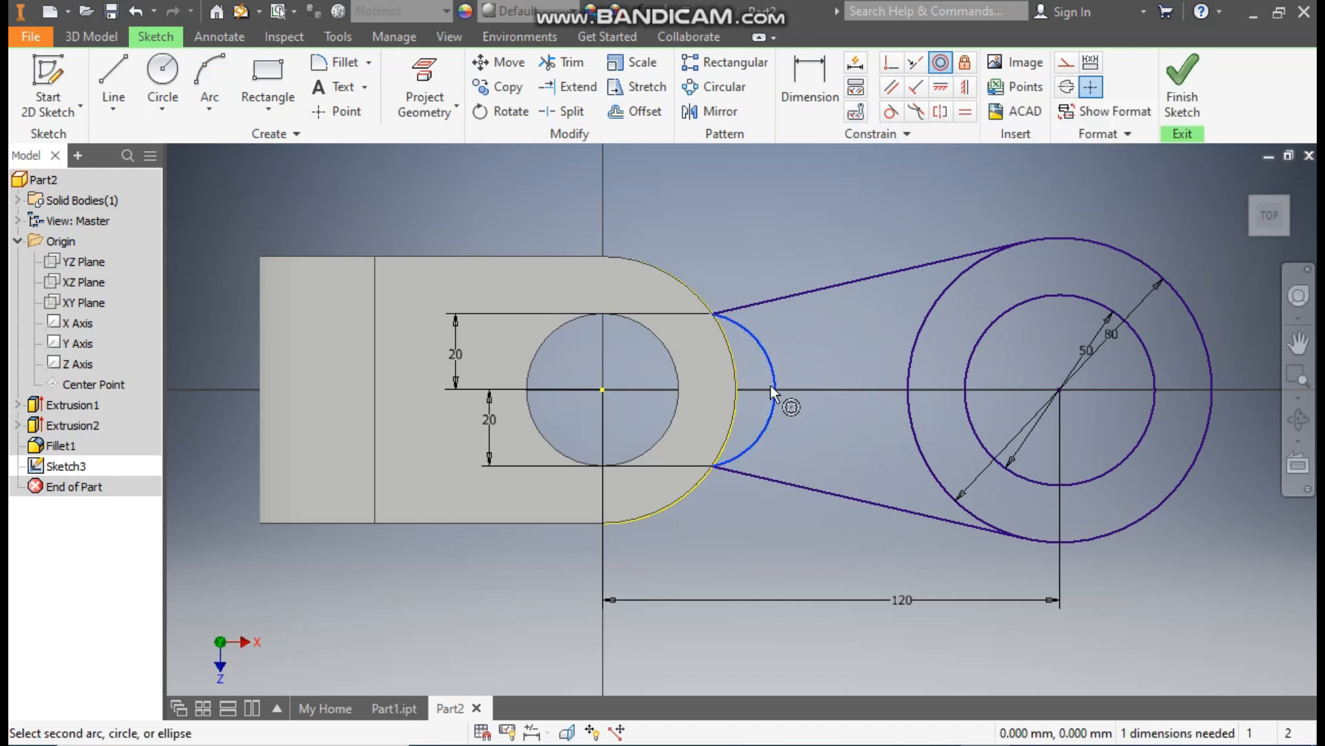
click(738, 388)
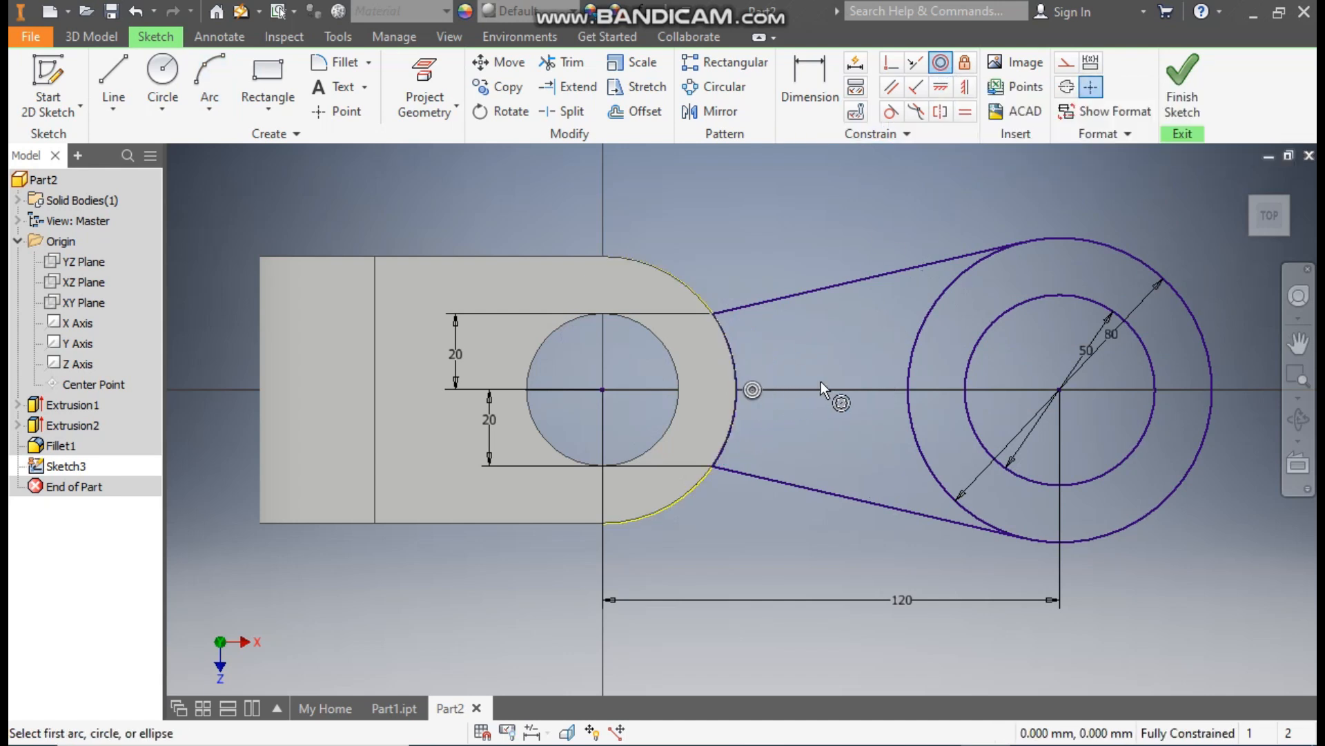
key(Escape)
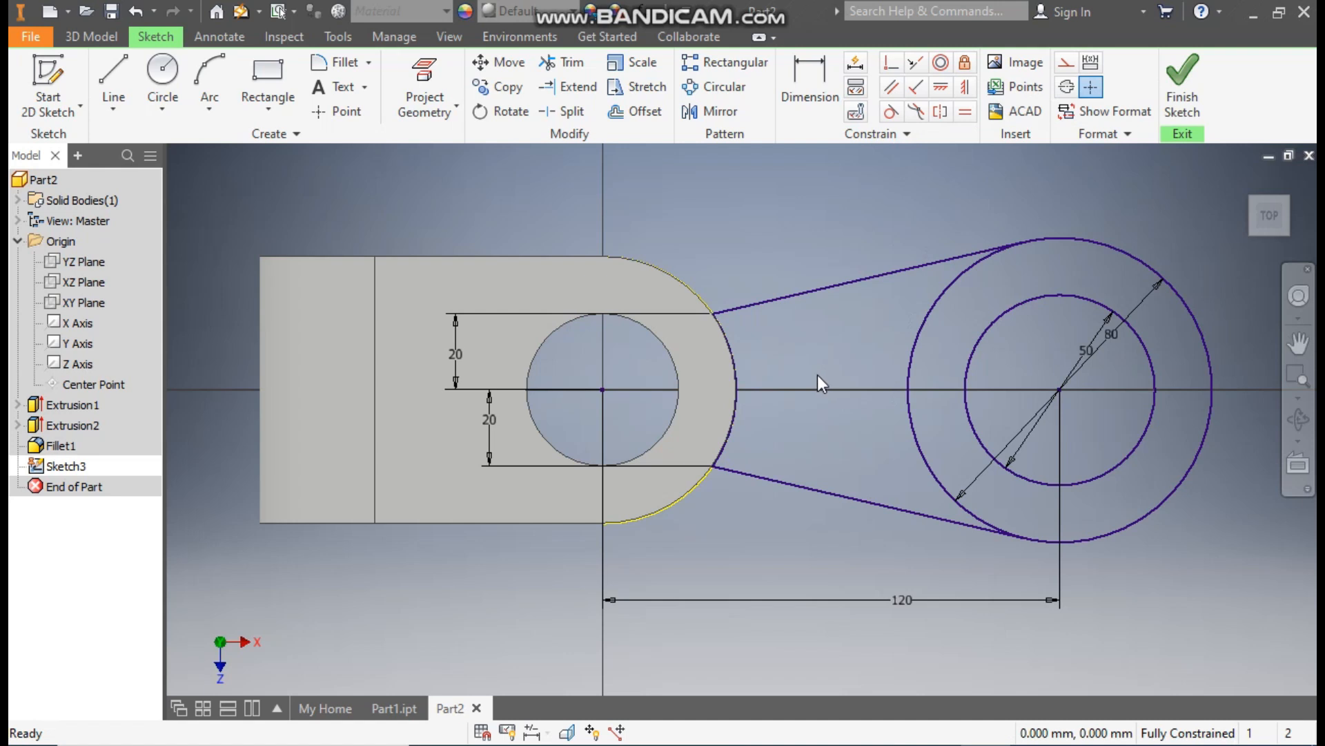
click(666, 273)
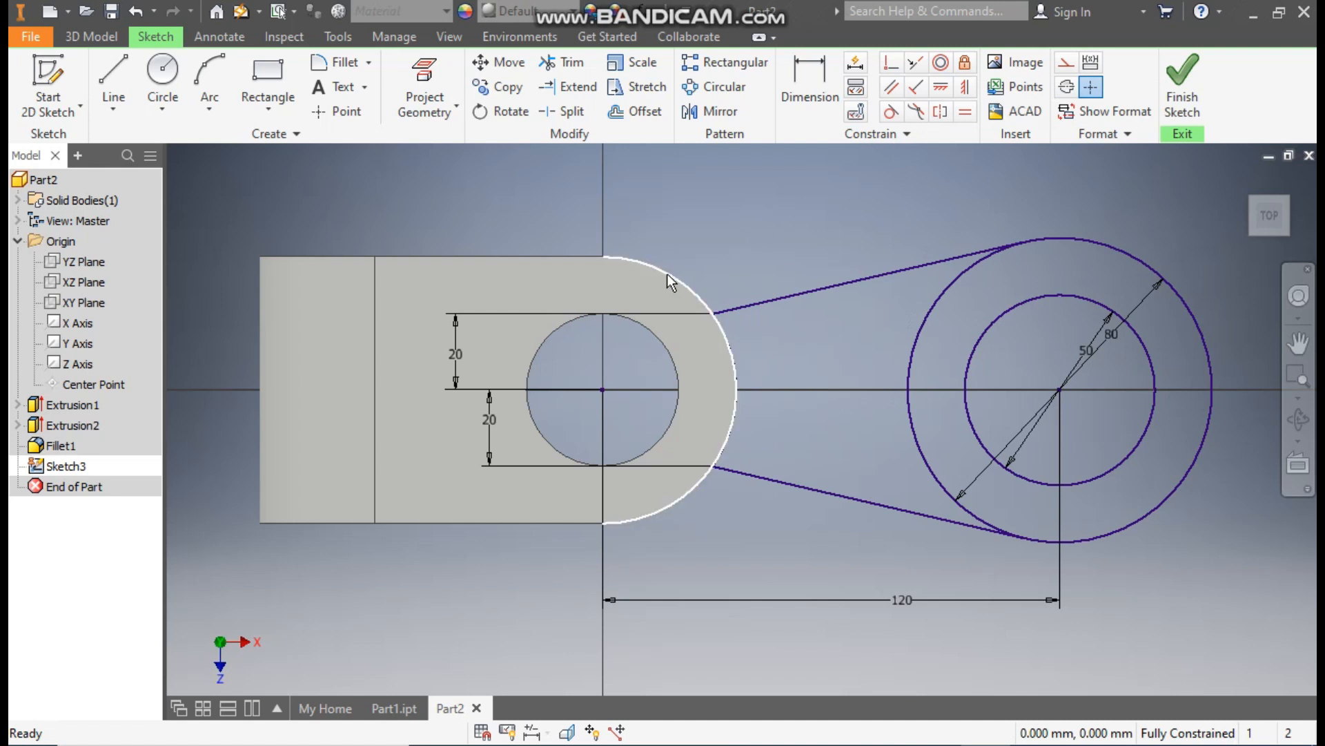
click(1068, 64)
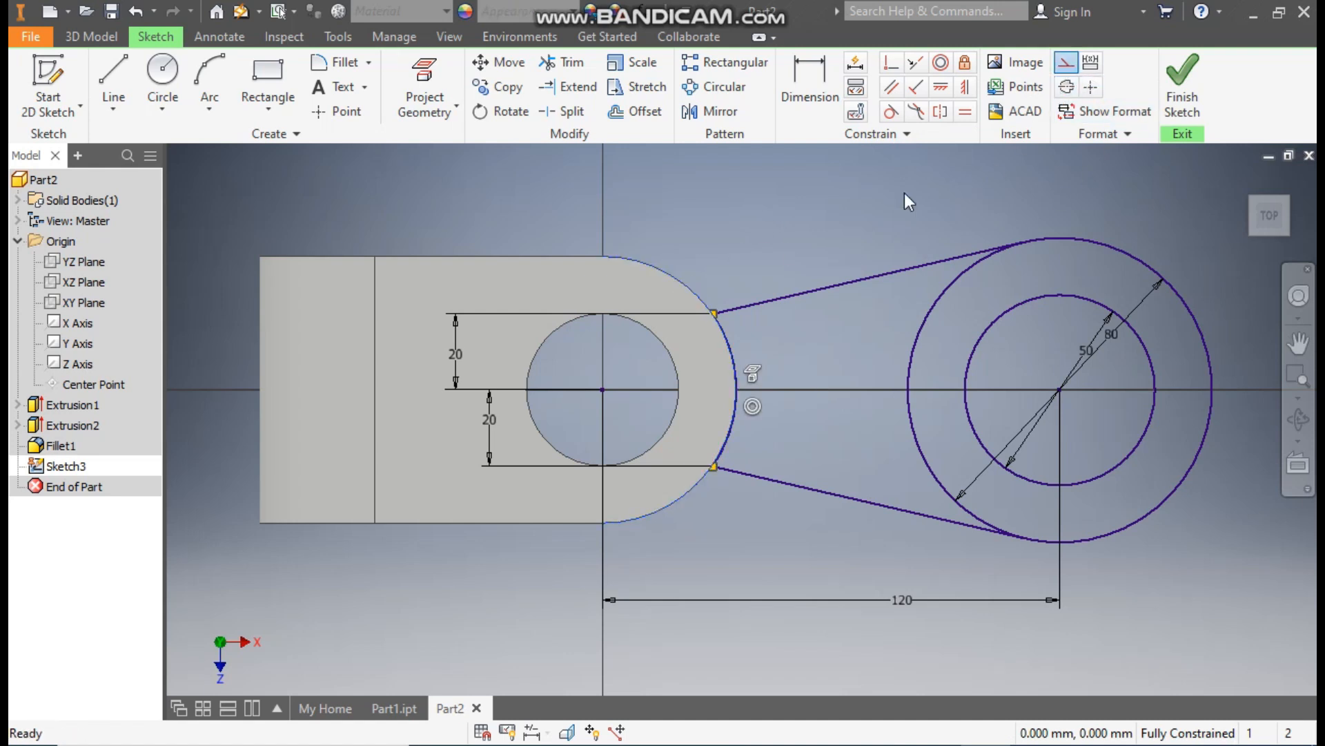
Step: Draw two vertical lines from the concentric circles' centre, one up and one down to the 80 mm circle
click(112, 75)
click(1069, 387)
double_click(1060, 238)
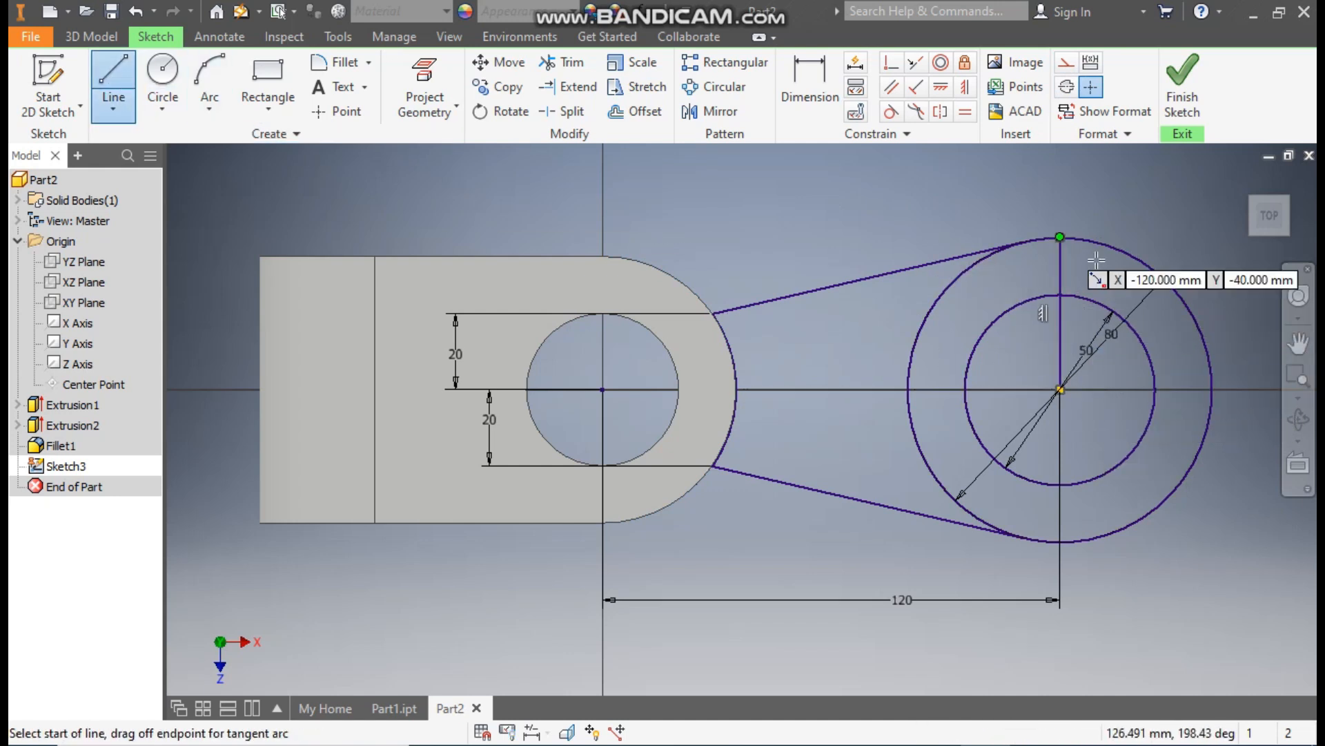
click(1060, 390)
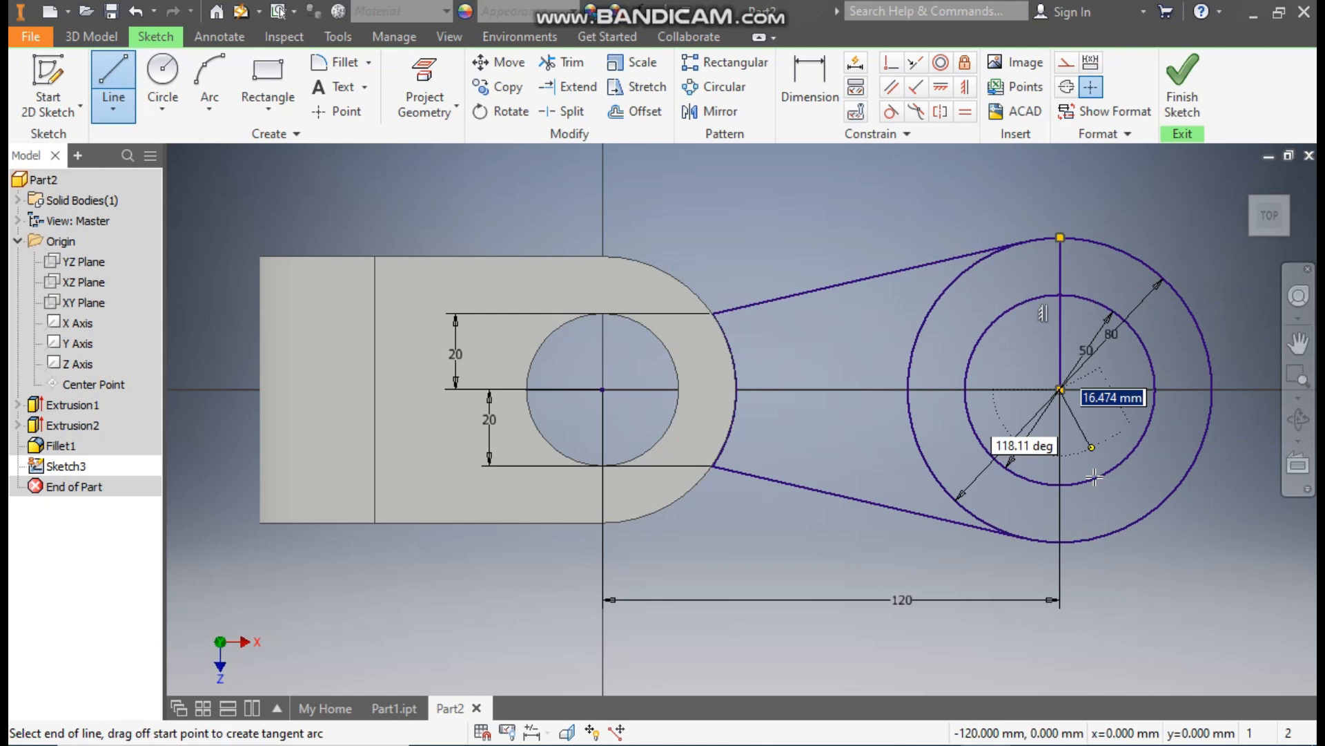
double_click(1059, 542)
key(Escape)
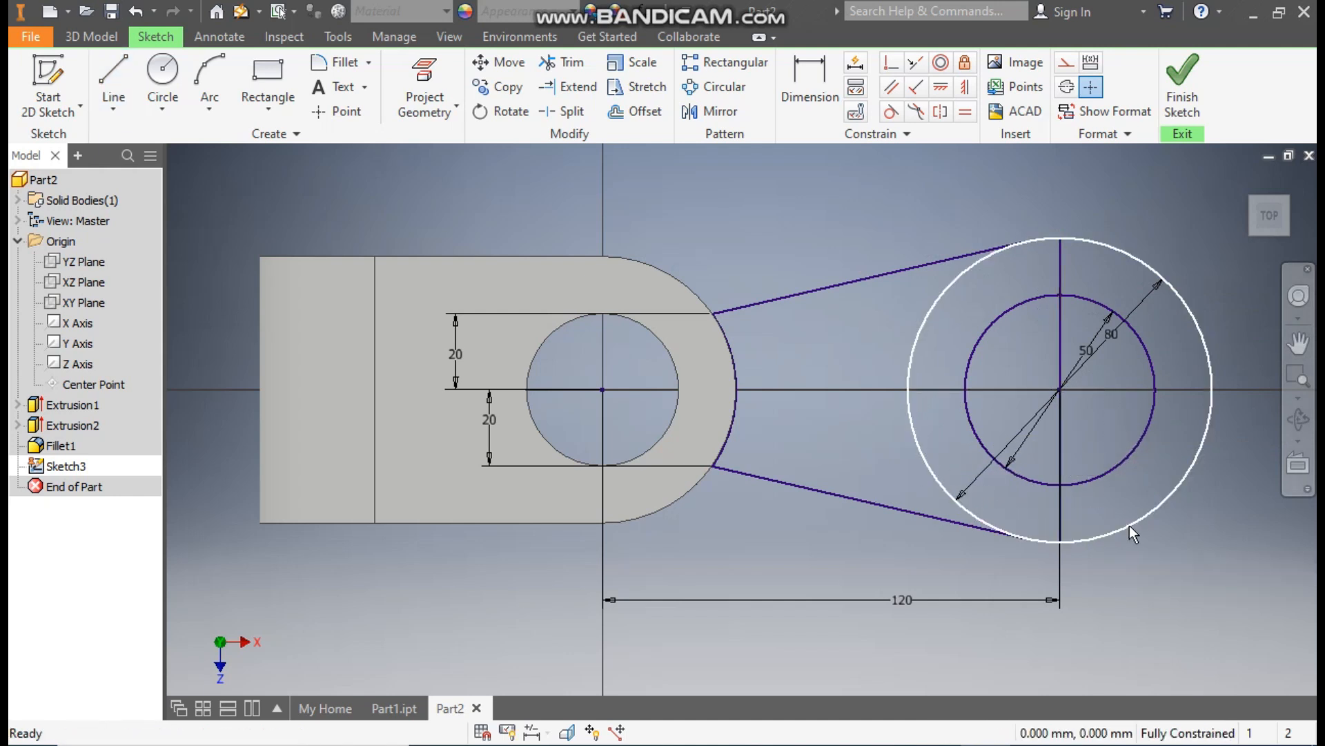
Step: Convert both vertical centre lines to construction geometry and move the 120 mm dimension above the profile
click(1061, 268)
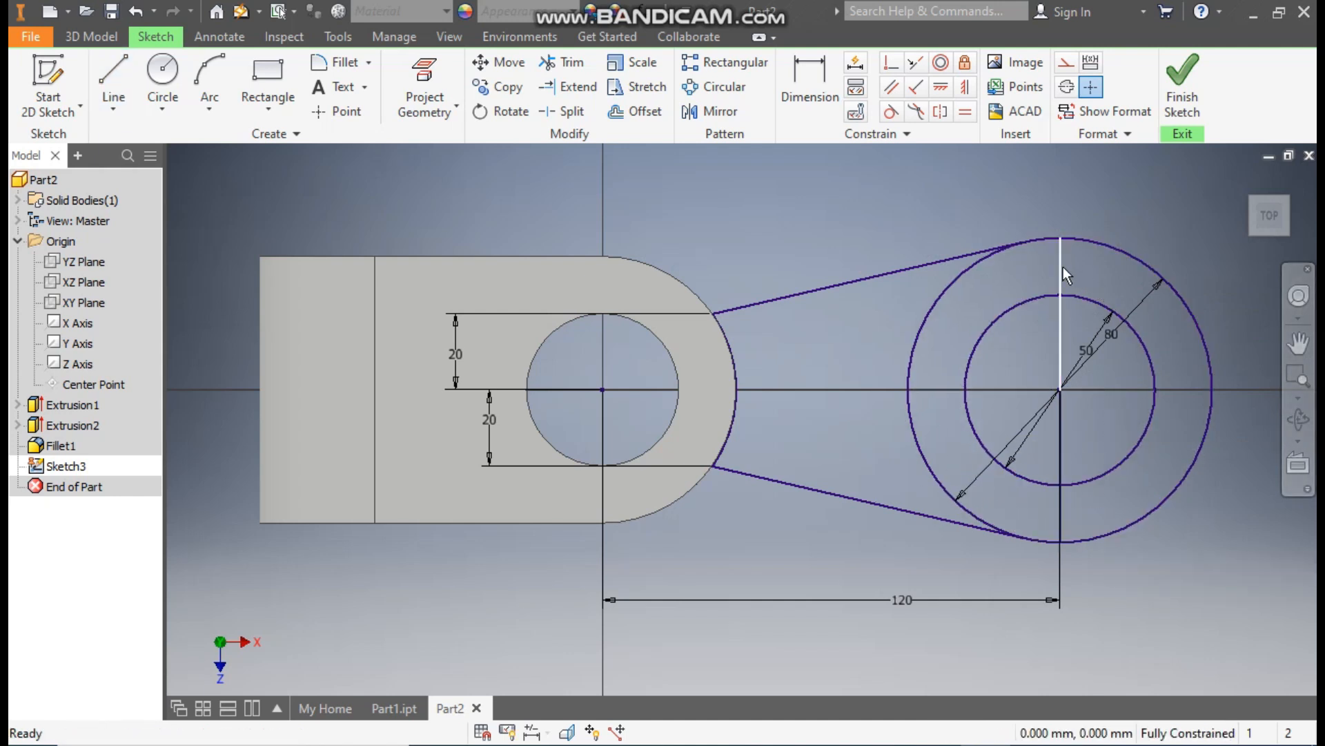
click(1071, 62)
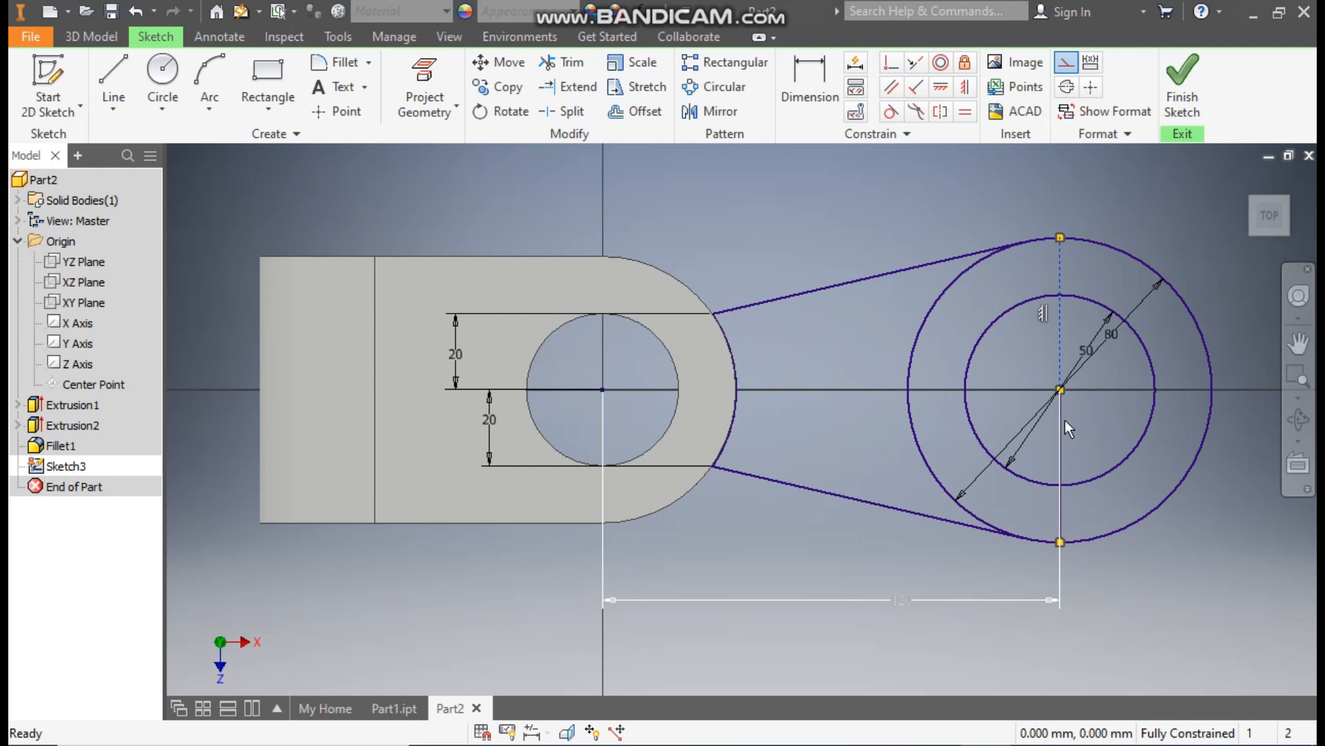
drag(909, 602, 930, 179)
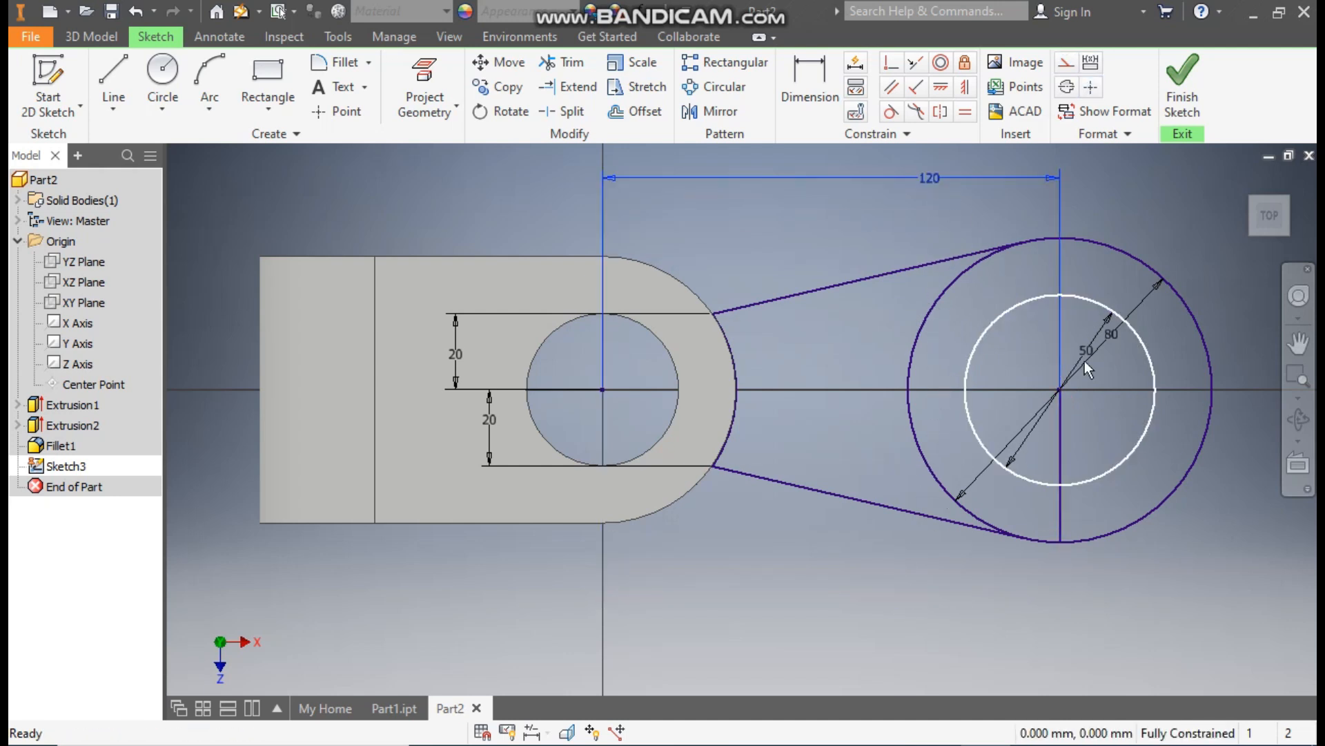
click(1059, 455)
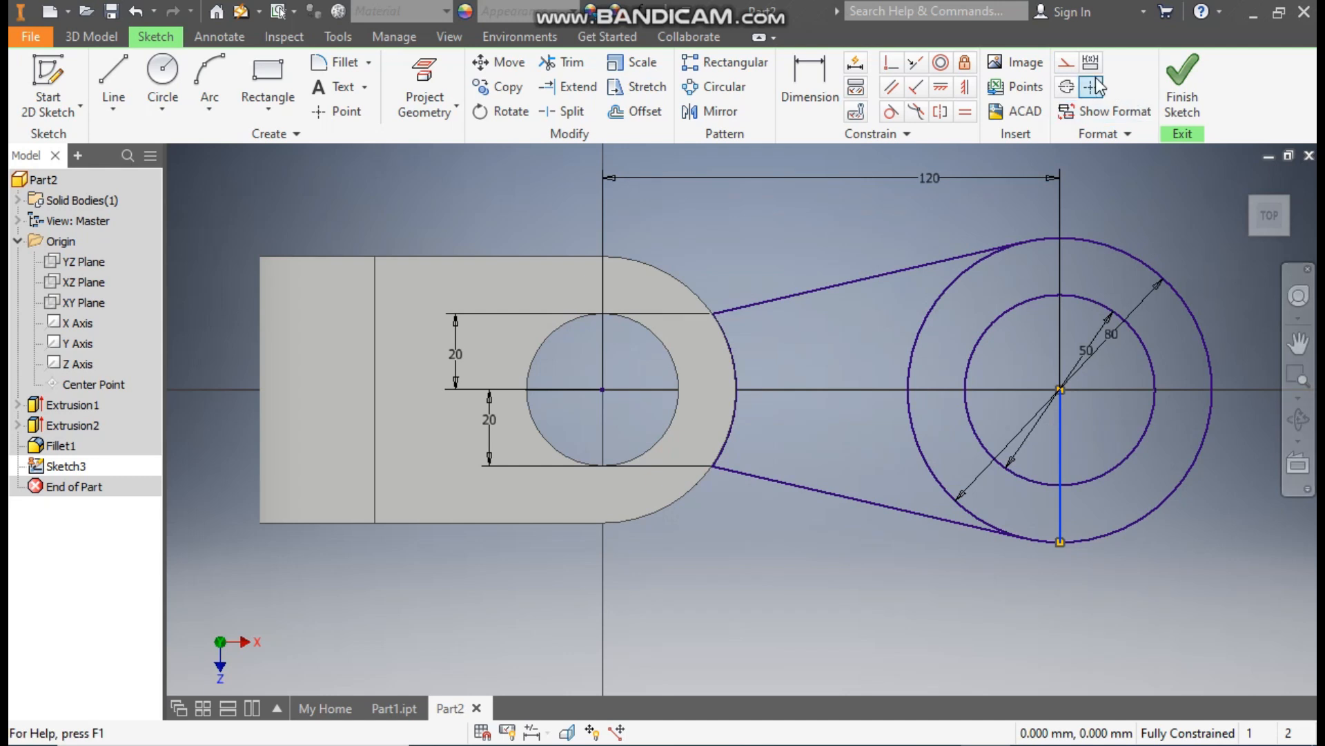
click(1068, 69)
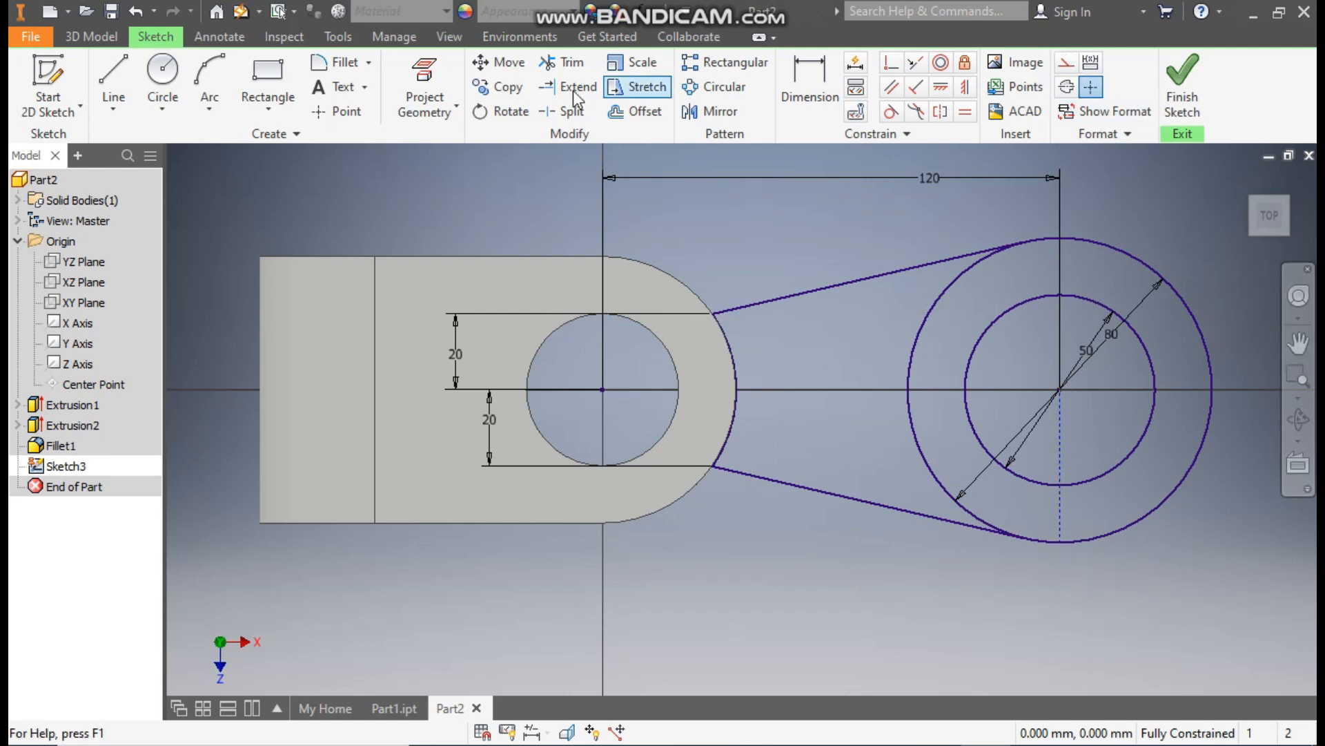
Step: Trim away the halves of the 50 mm and 80 mm circles that lie beyond the vertical centre line
click(565, 66)
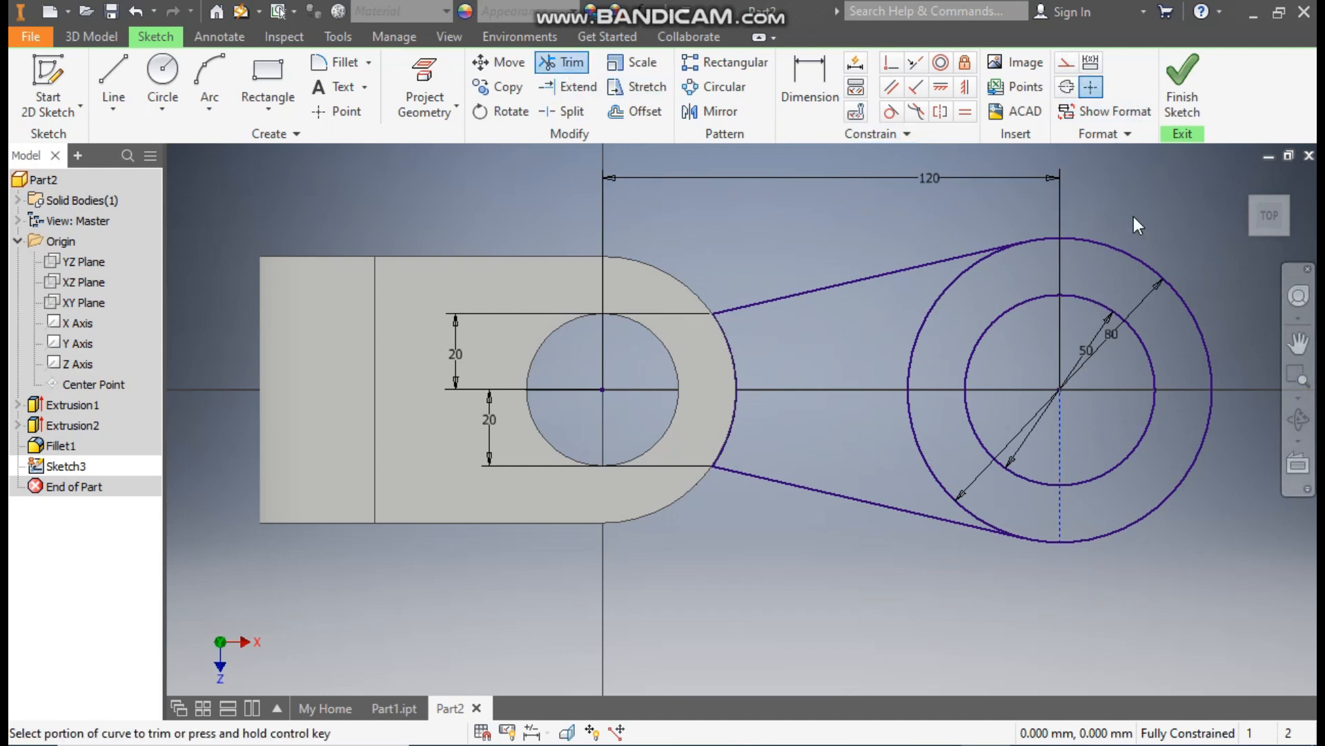
drag(1133, 217, 1119, 369)
drag(1112, 530, 1142, 581)
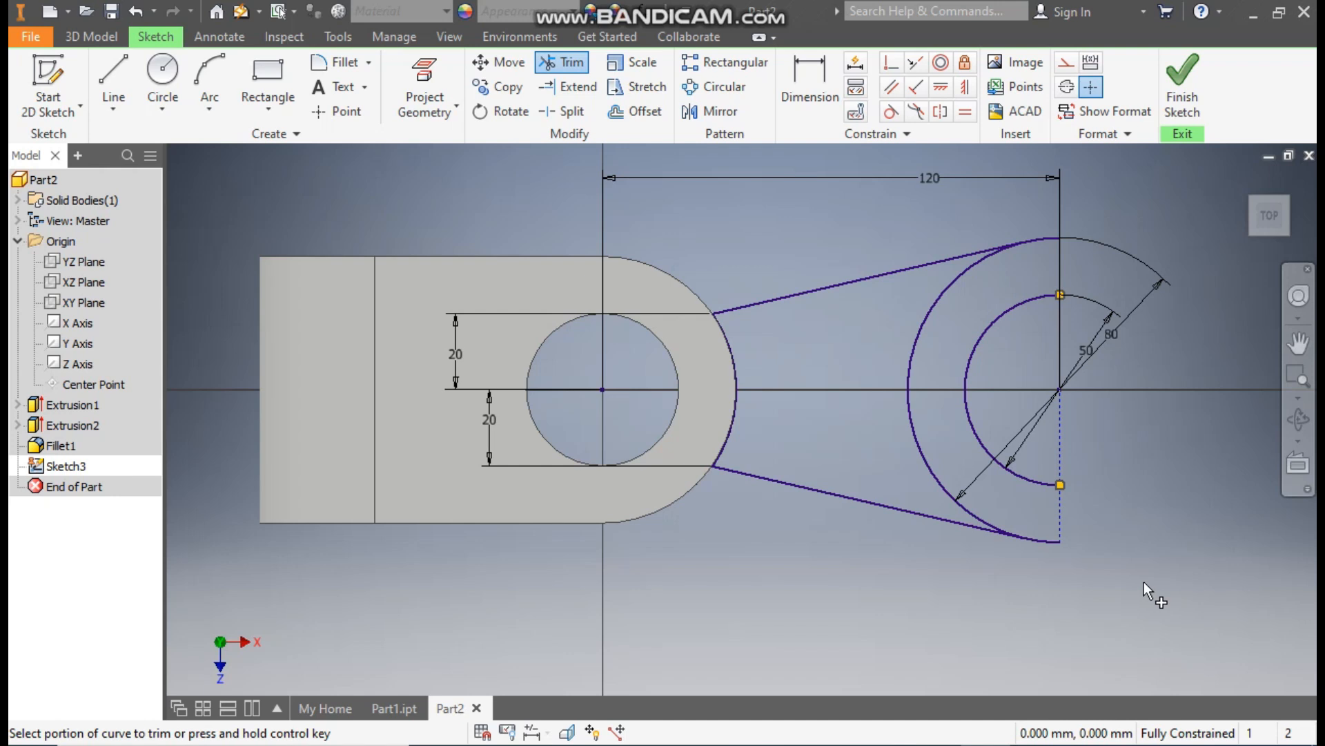
Step: Close both ends of the half ring with short vertical lines between the two arcs and finish the sketch
click(121, 74)
click(1062, 239)
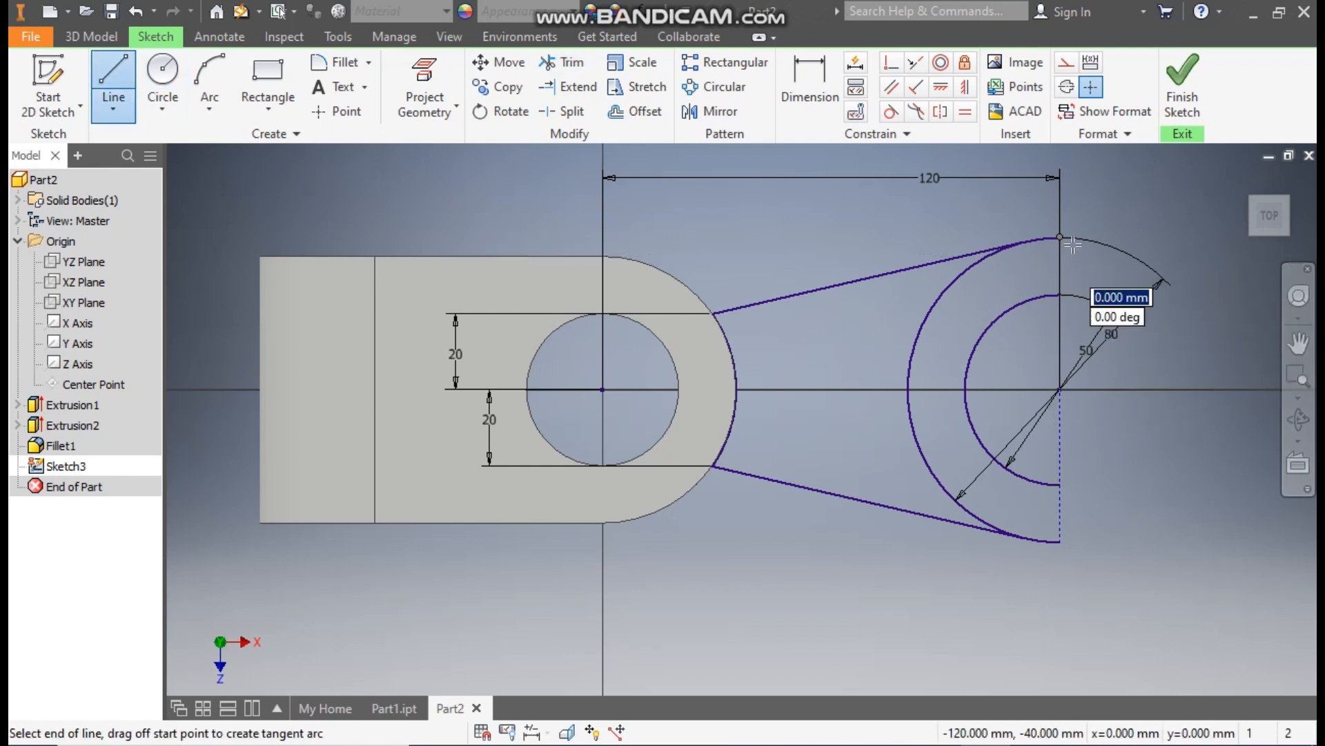
click(1060, 295)
click(1060, 485)
click(1061, 542)
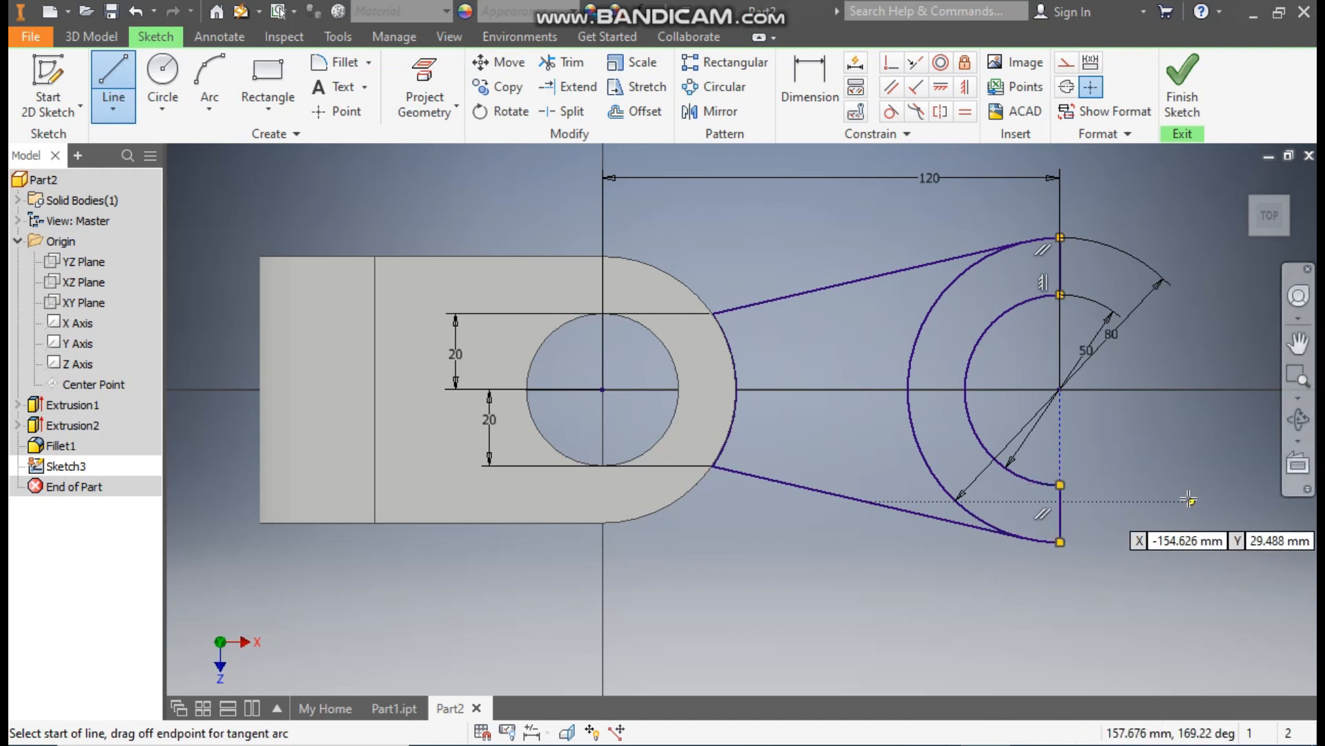
click(1183, 86)
Step: Extrude the tapered arm profile between the block and the half ring 10 mm upward
mouse_move(955, 325)
middle_down()
mouse_move(784, 203)
mouse_move(802, 241)
middle_up()
scroll(920, 290, down, 1)
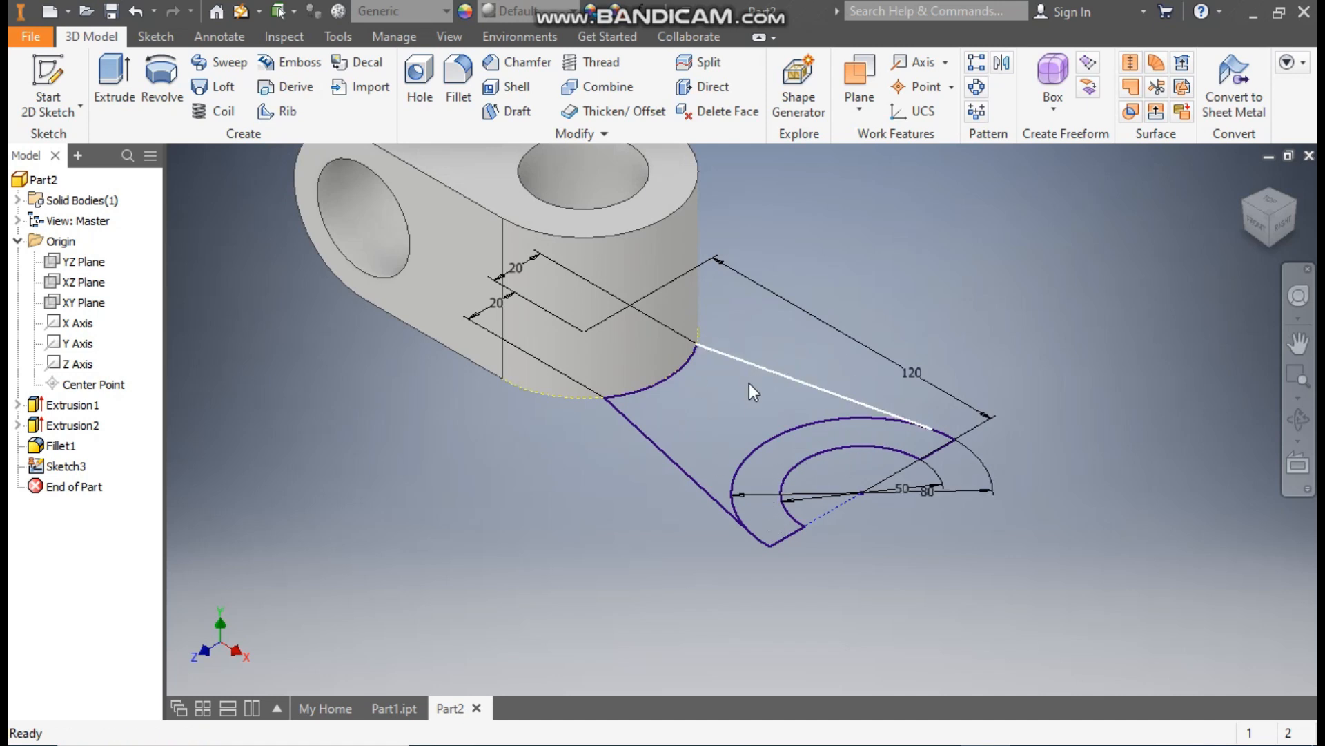
key(e)
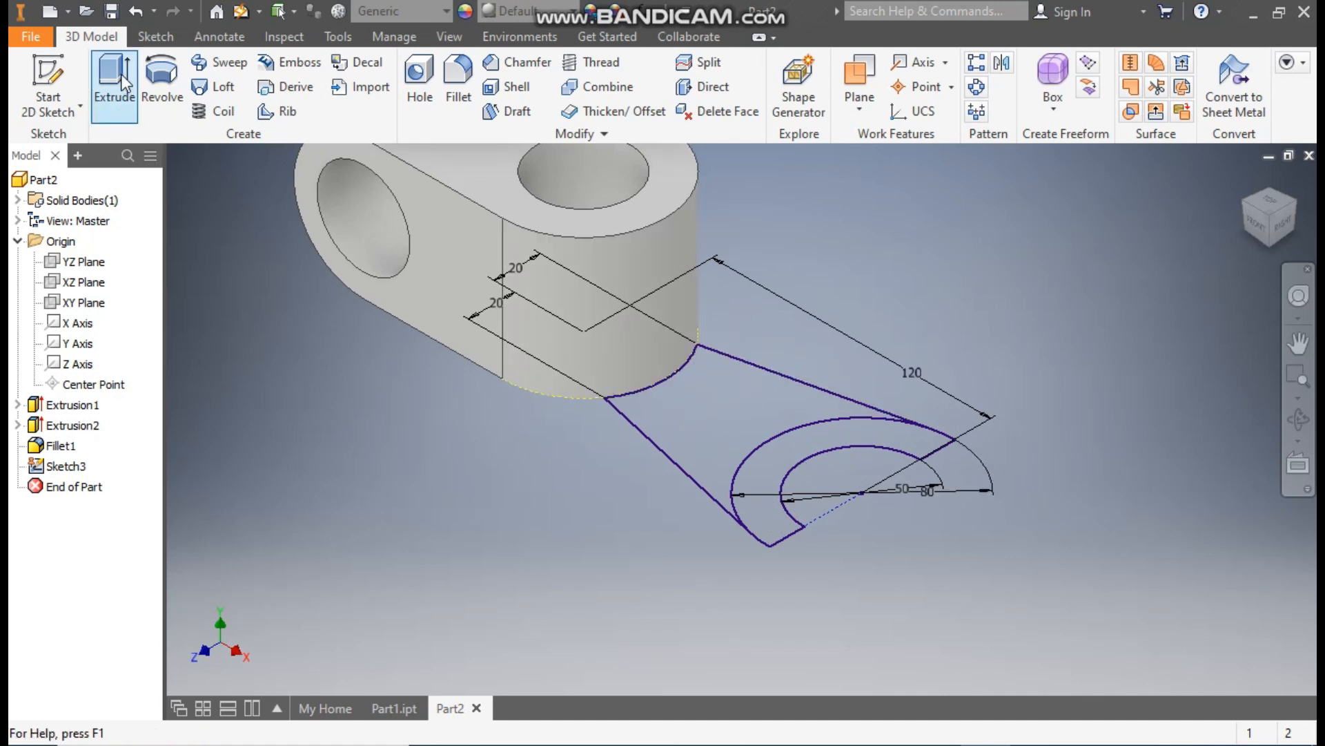
click(728, 400)
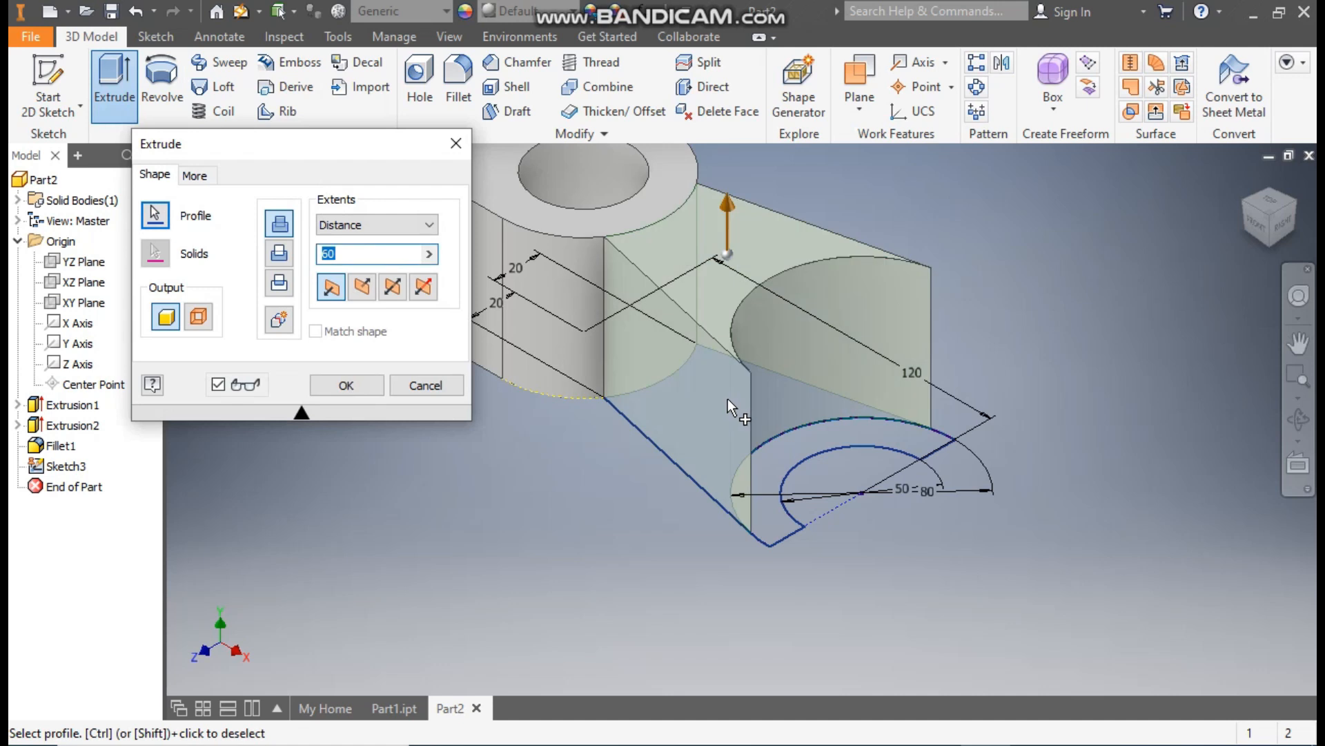
text(10)
click(364, 385)
Step: Make the arm extrusion's sketch visible and extrude its half-ring profile 20 mm upward
click(17, 466)
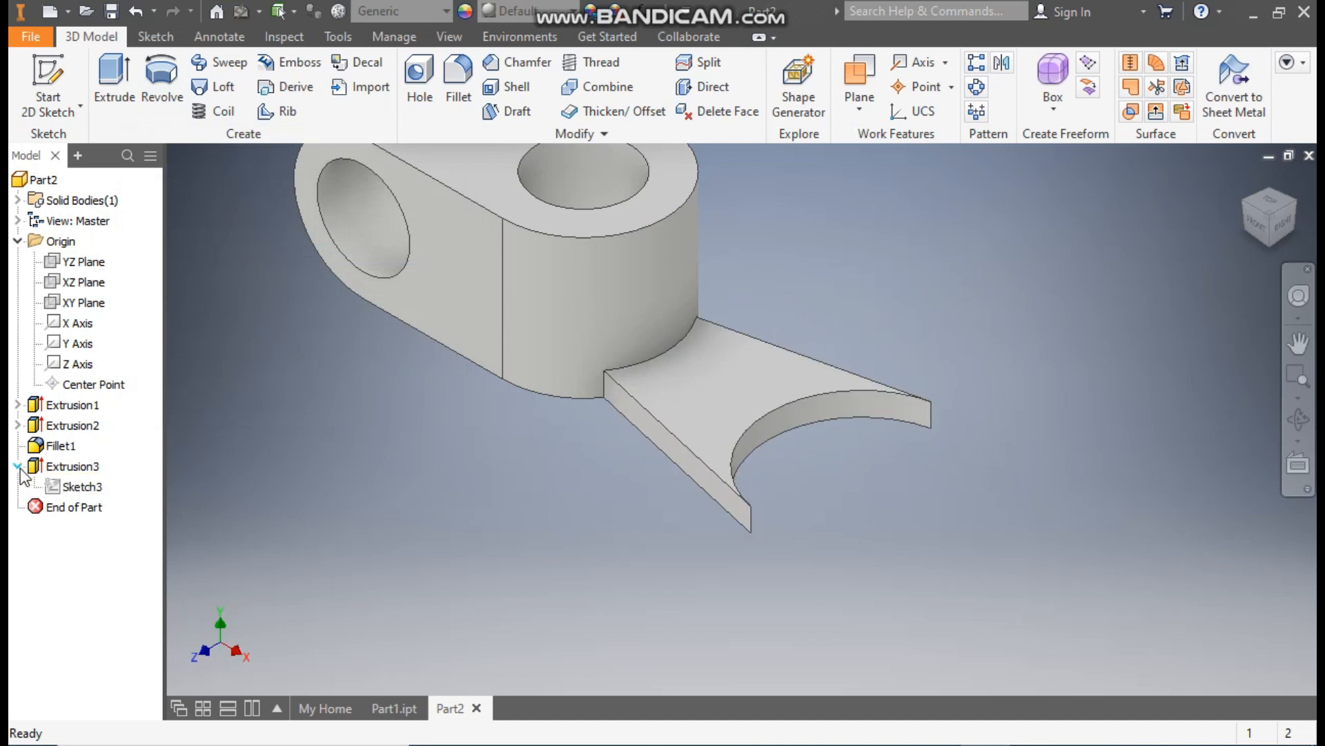
click(84, 487)
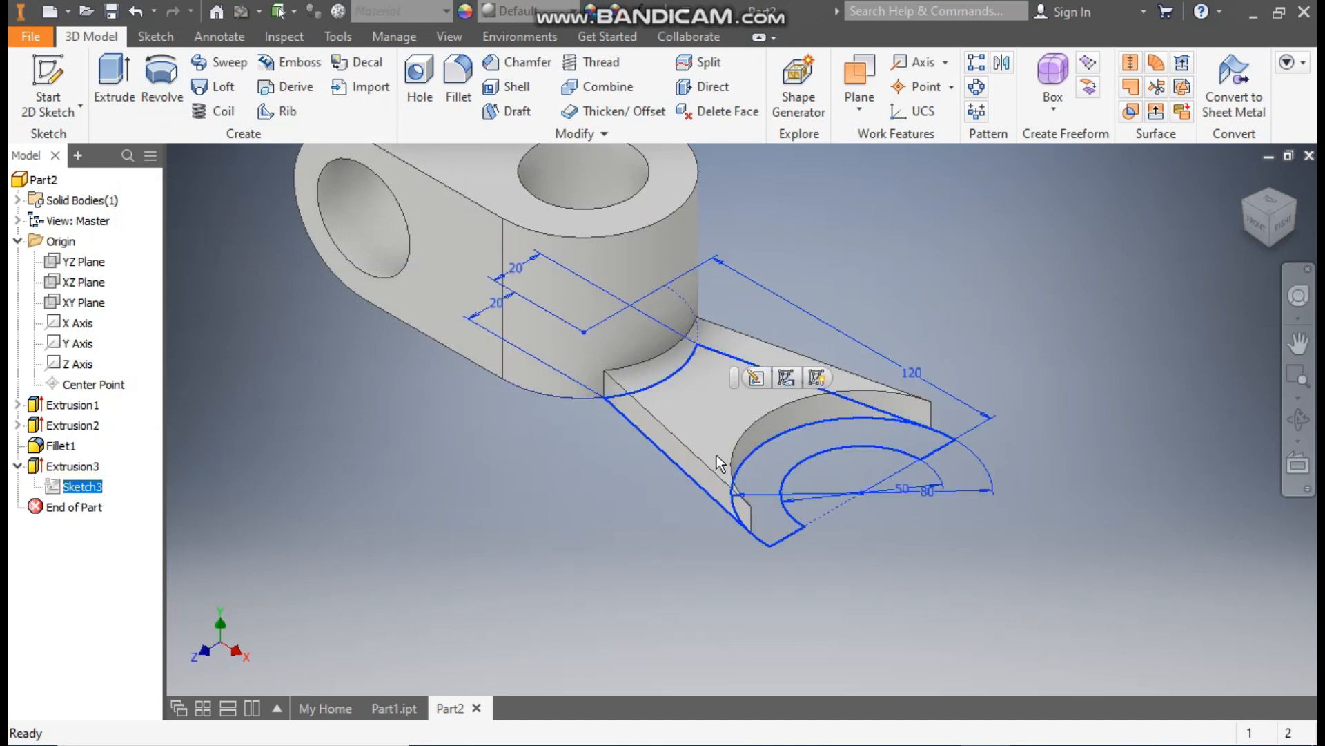
click(815, 380)
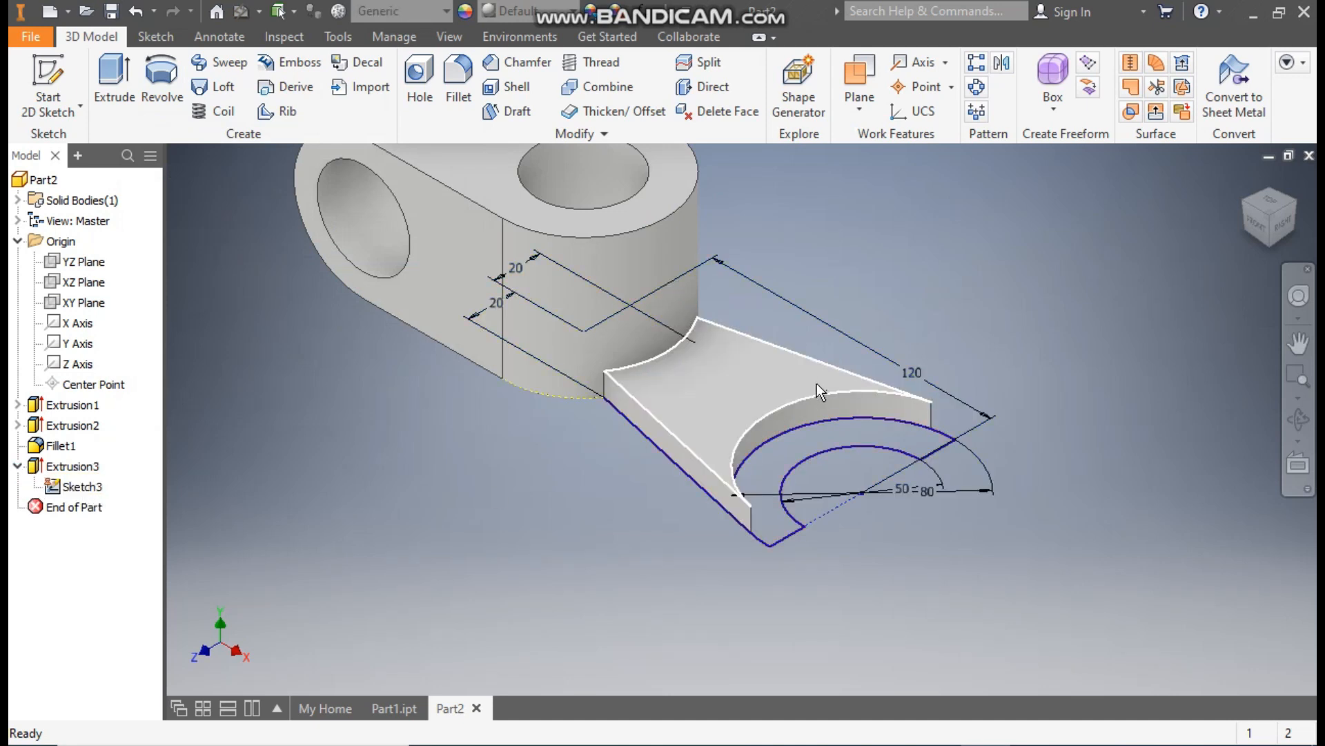
click(114, 76)
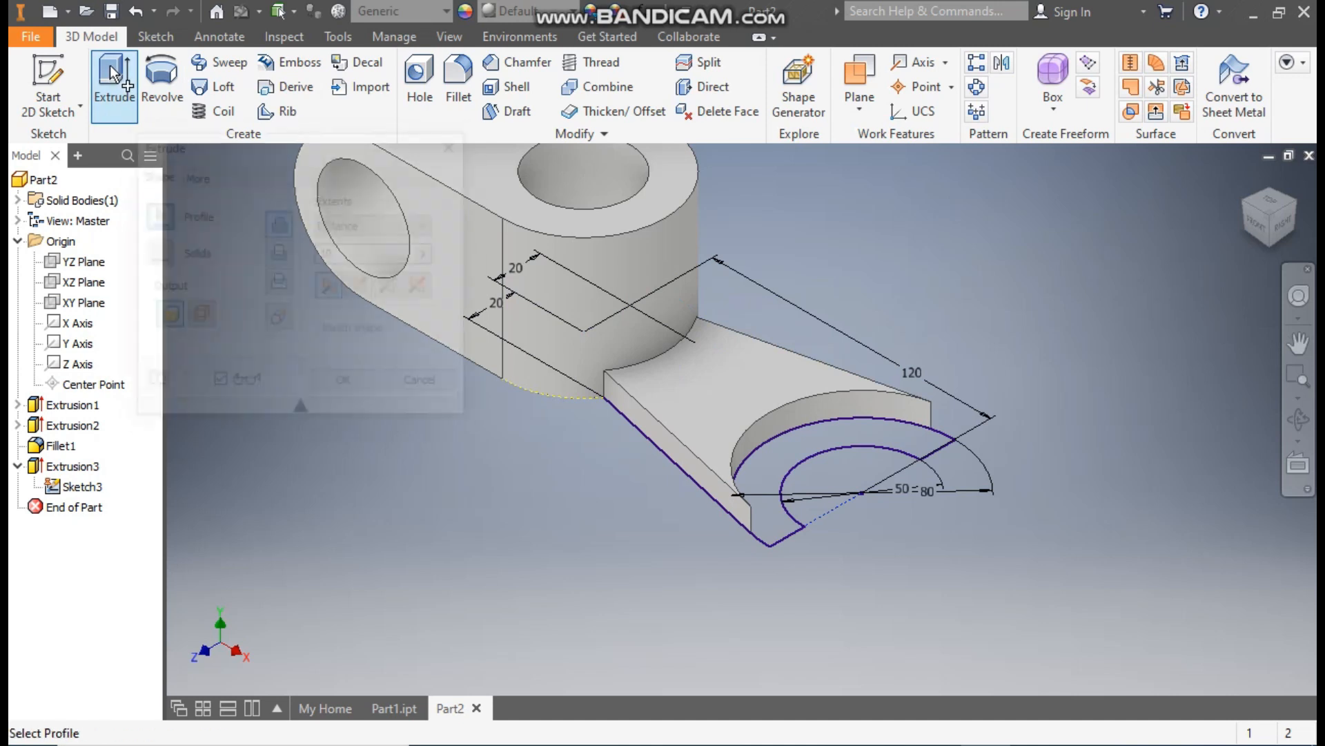
click(877, 424)
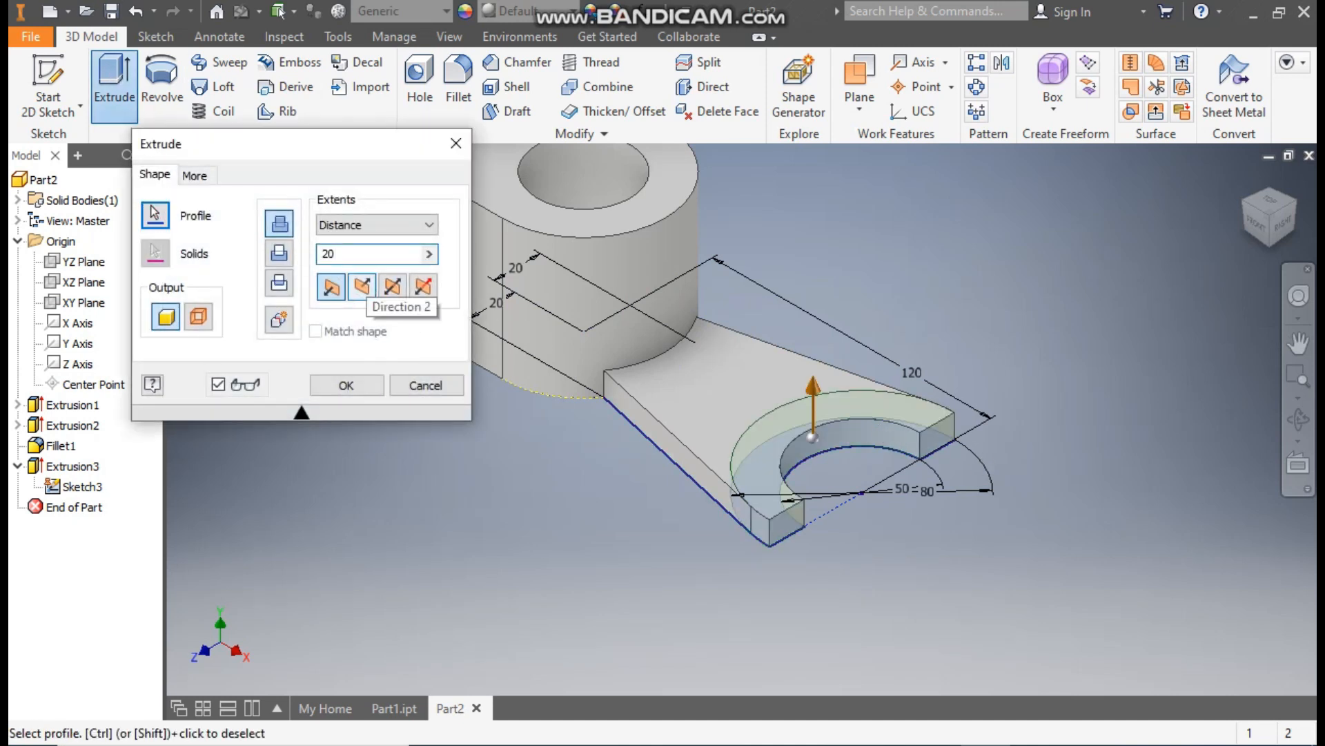
click(370, 288)
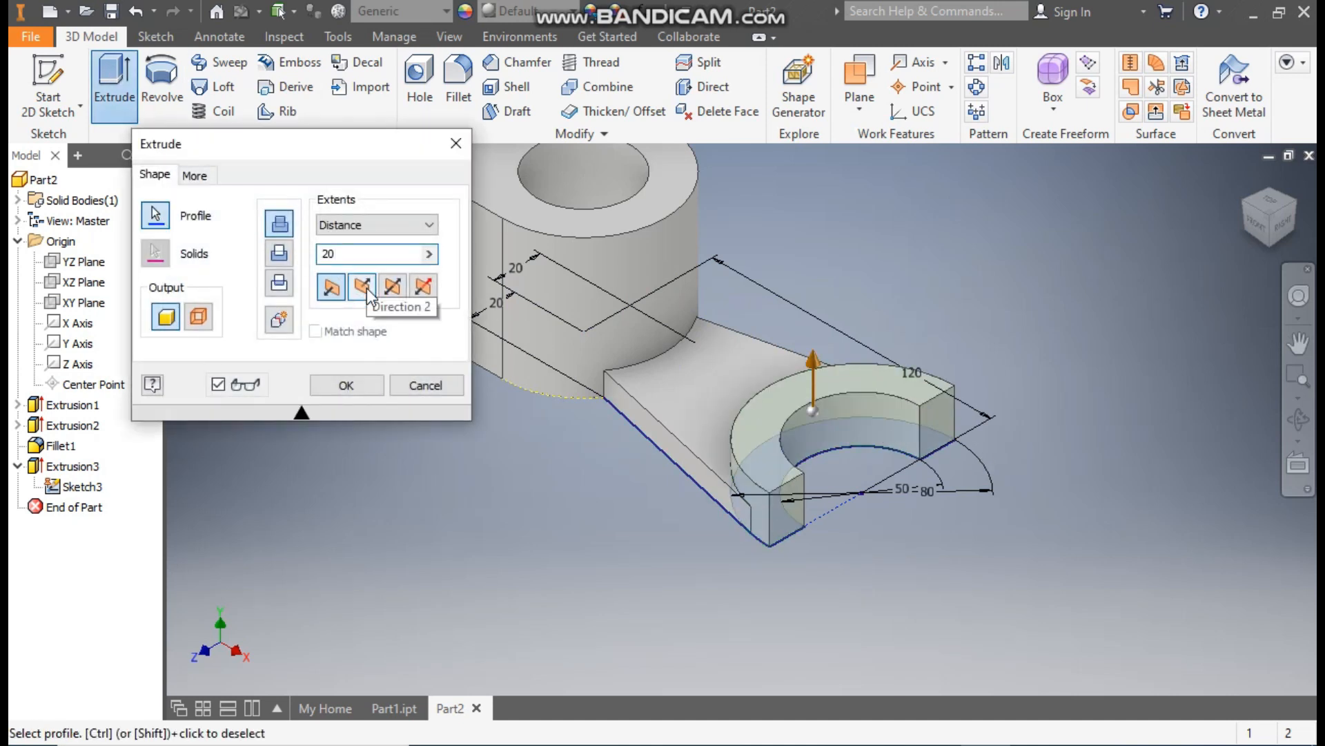
click(370, 382)
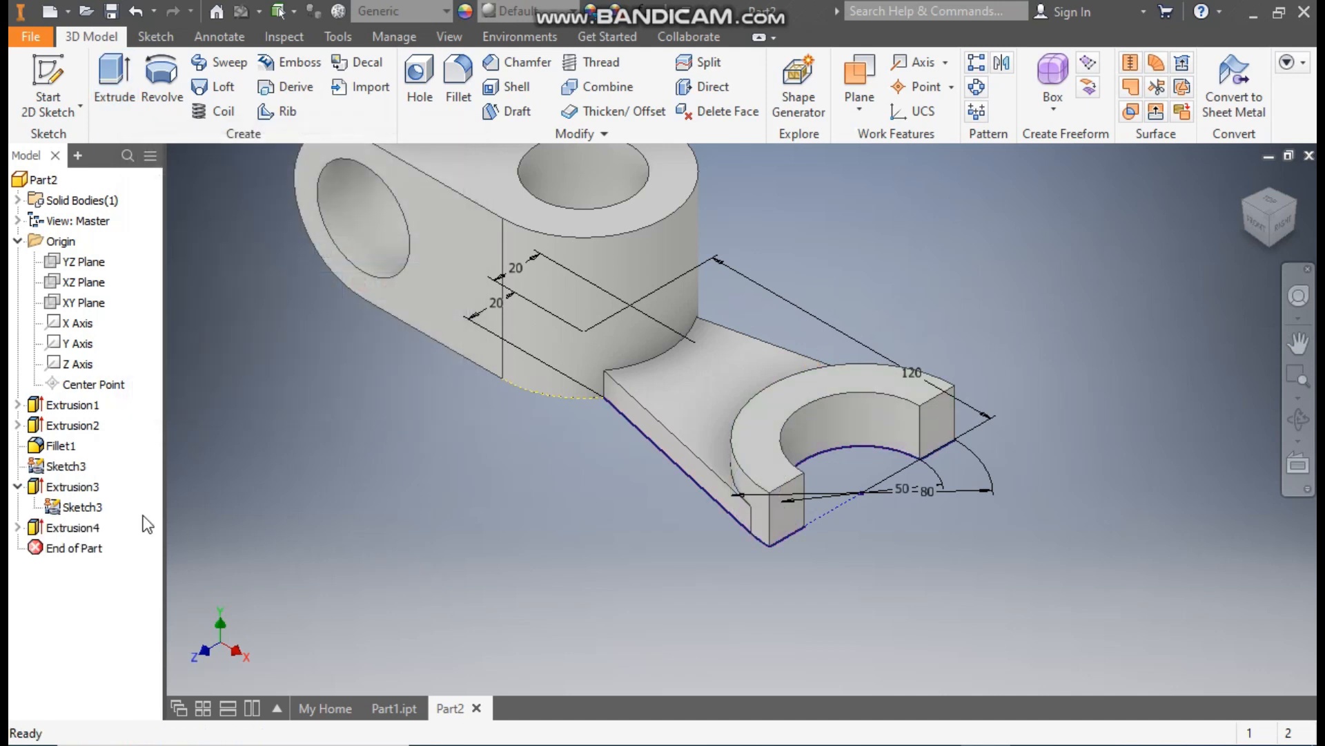
Step: Hide the arm and half-ring sketch
click(81, 507)
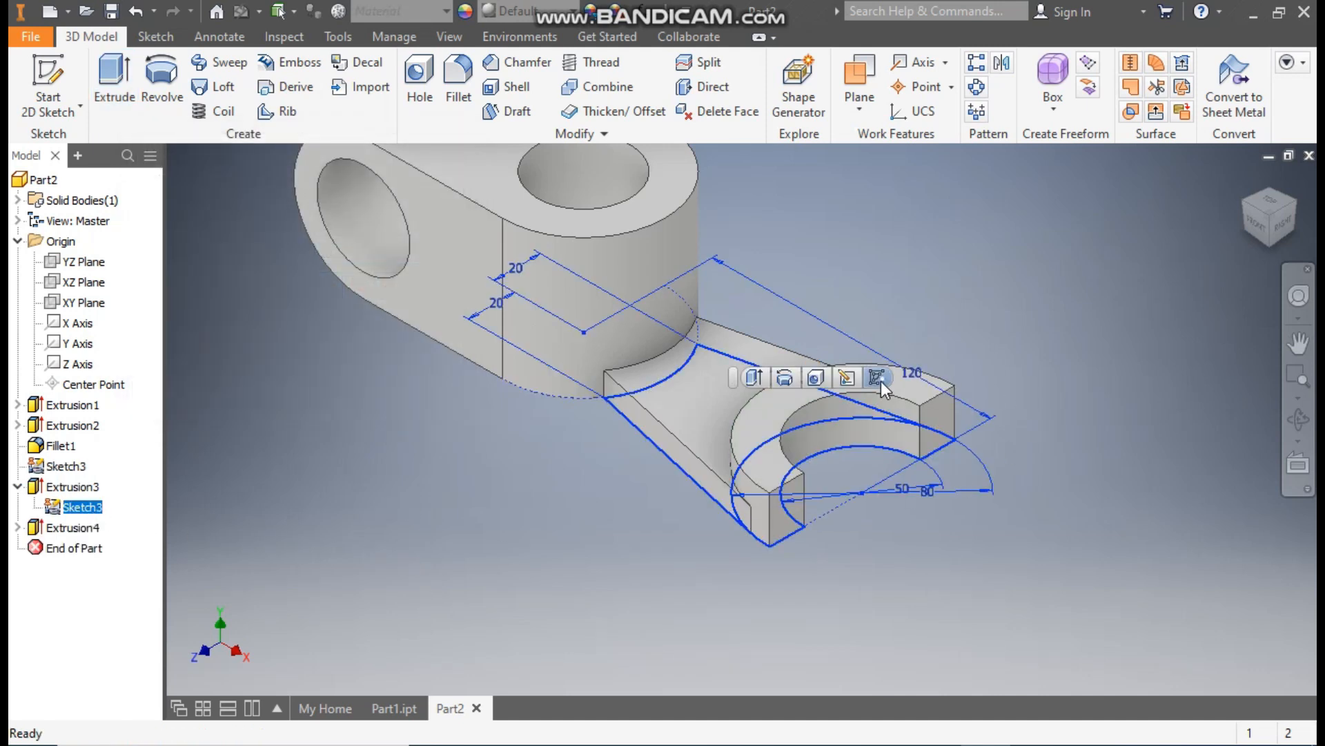
click(896, 334)
mouse_move(907, 251)
middle_down()
mouse_move(1036, 333)
mouse_move(1030, 370)
mouse_move(1057, 399)
middle_up()
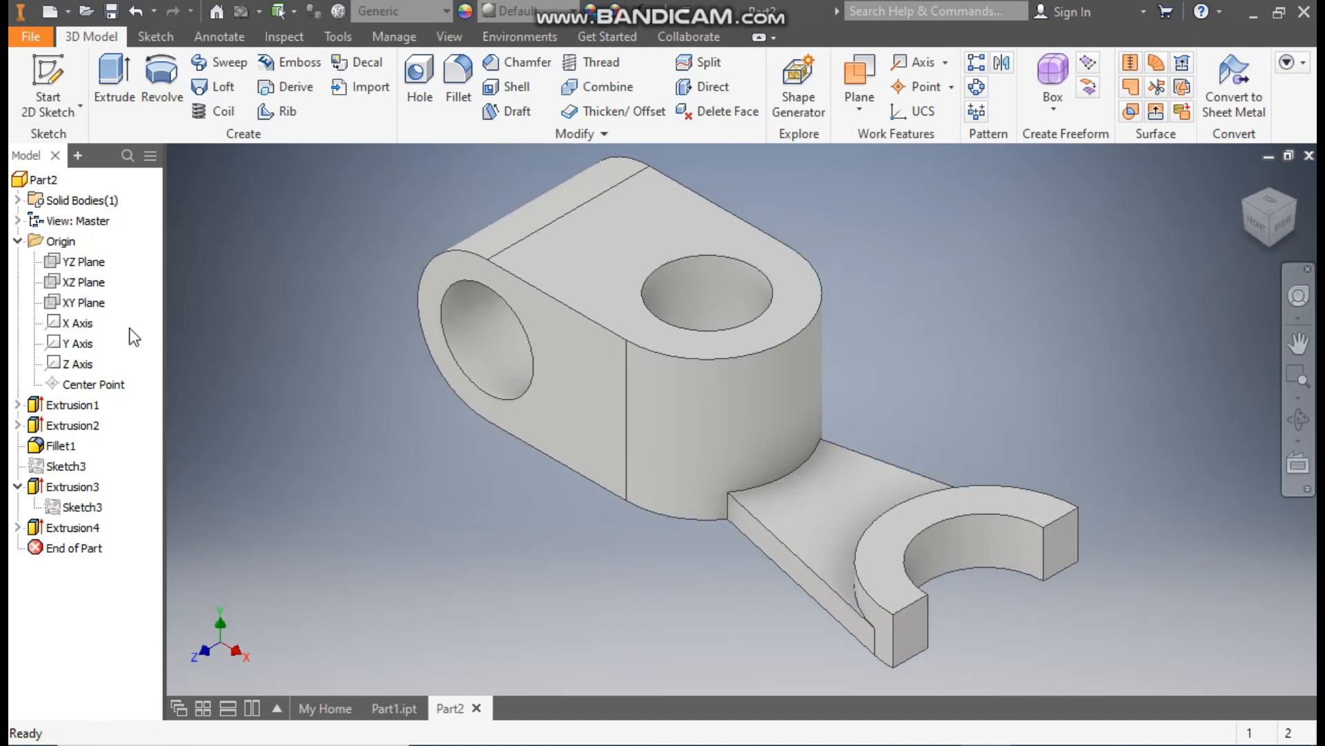
Step: Start a sketch on the XY plane and draw a slanted line from the block's rounded side down to the half ring's foot on the arm
click(86, 304)
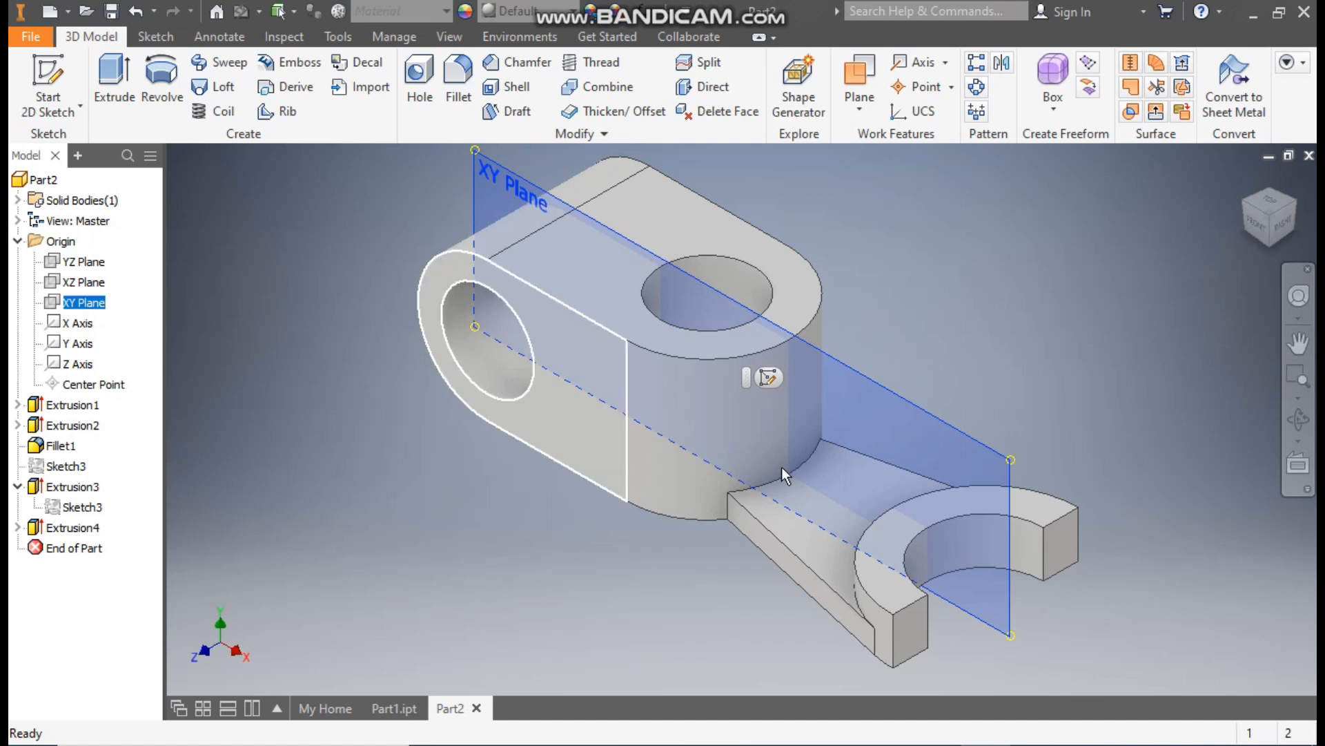
click(768, 378)
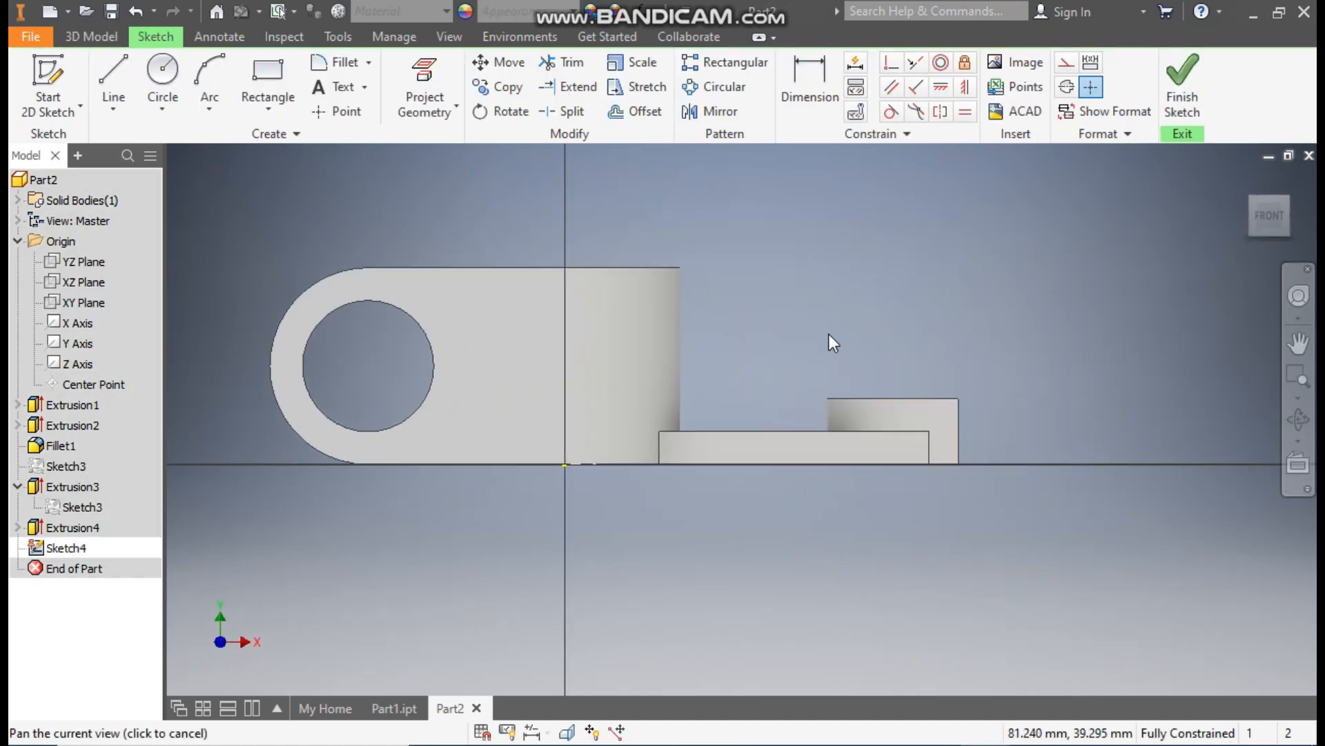
click(109, 59)
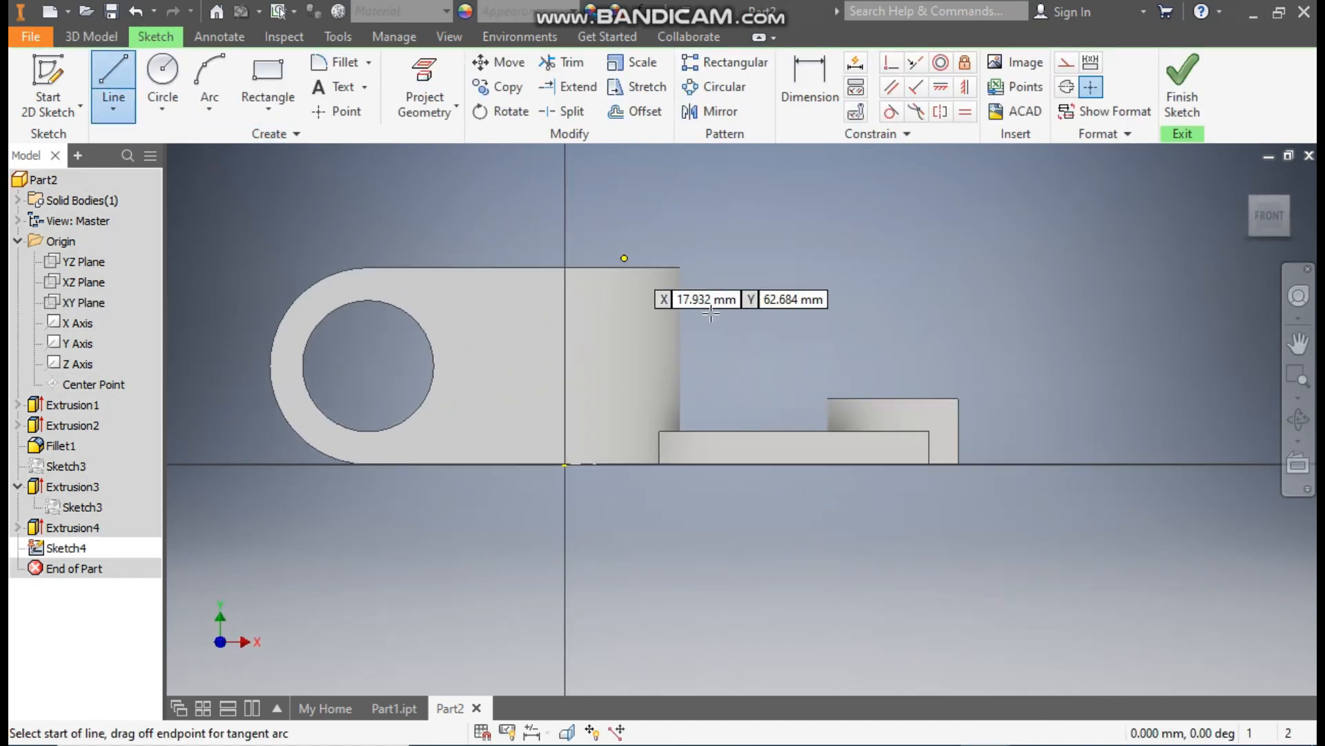
click(681, 359)
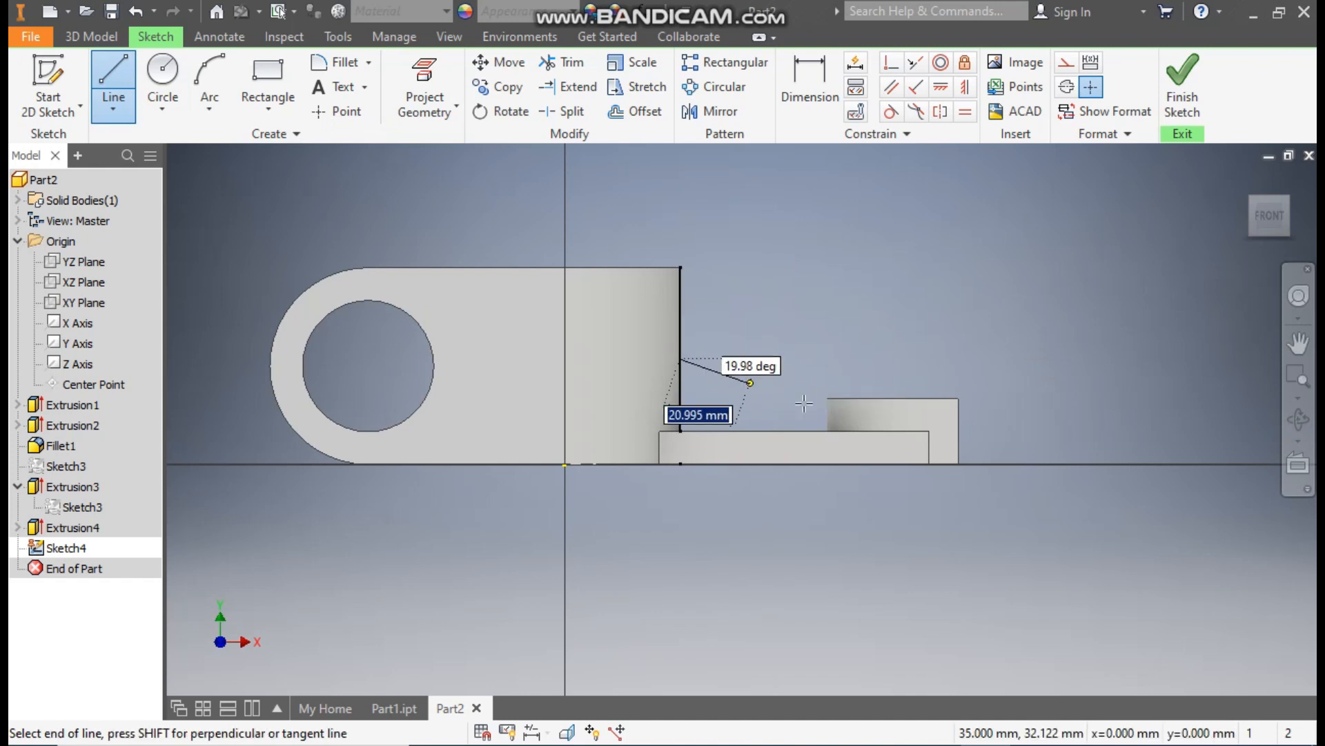
double_click(829, 430)
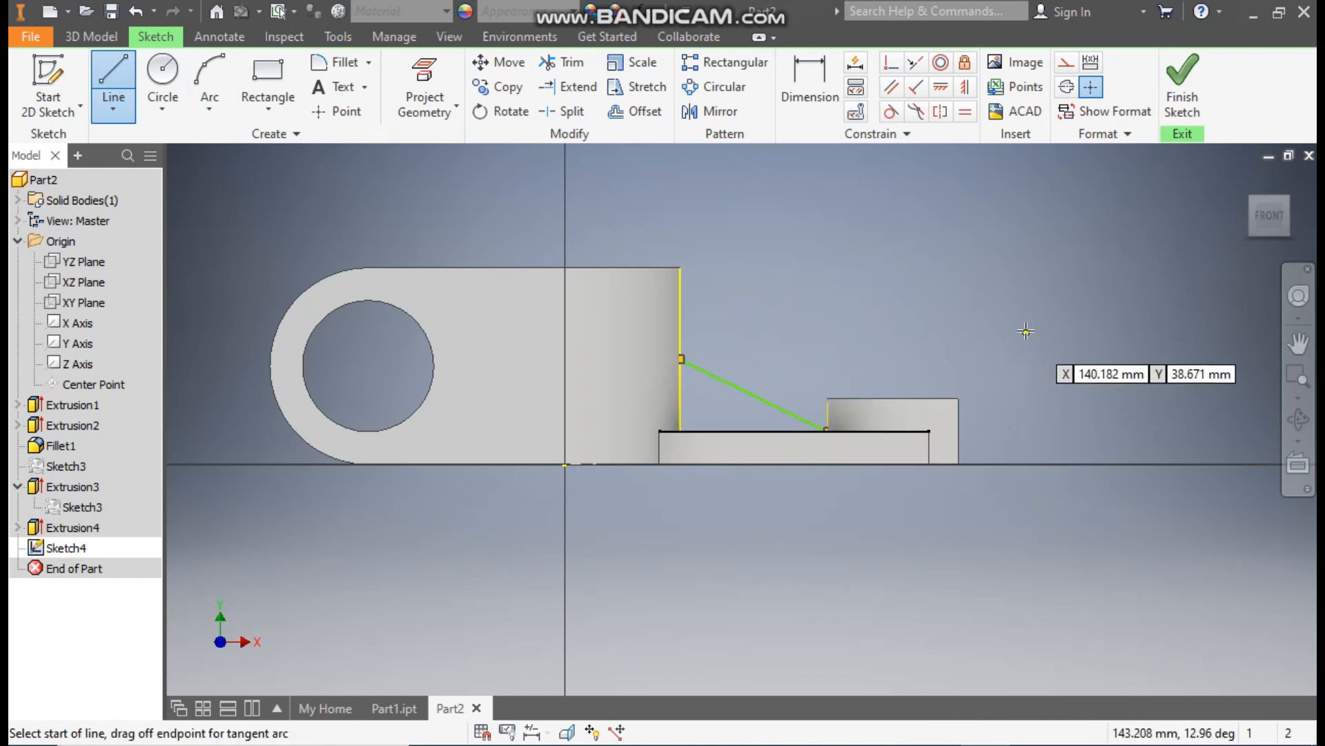
Step: Dimension the slanted line's vertical height as 37 mm
click(802, 122)
click(722, 384)
click(647, 395)
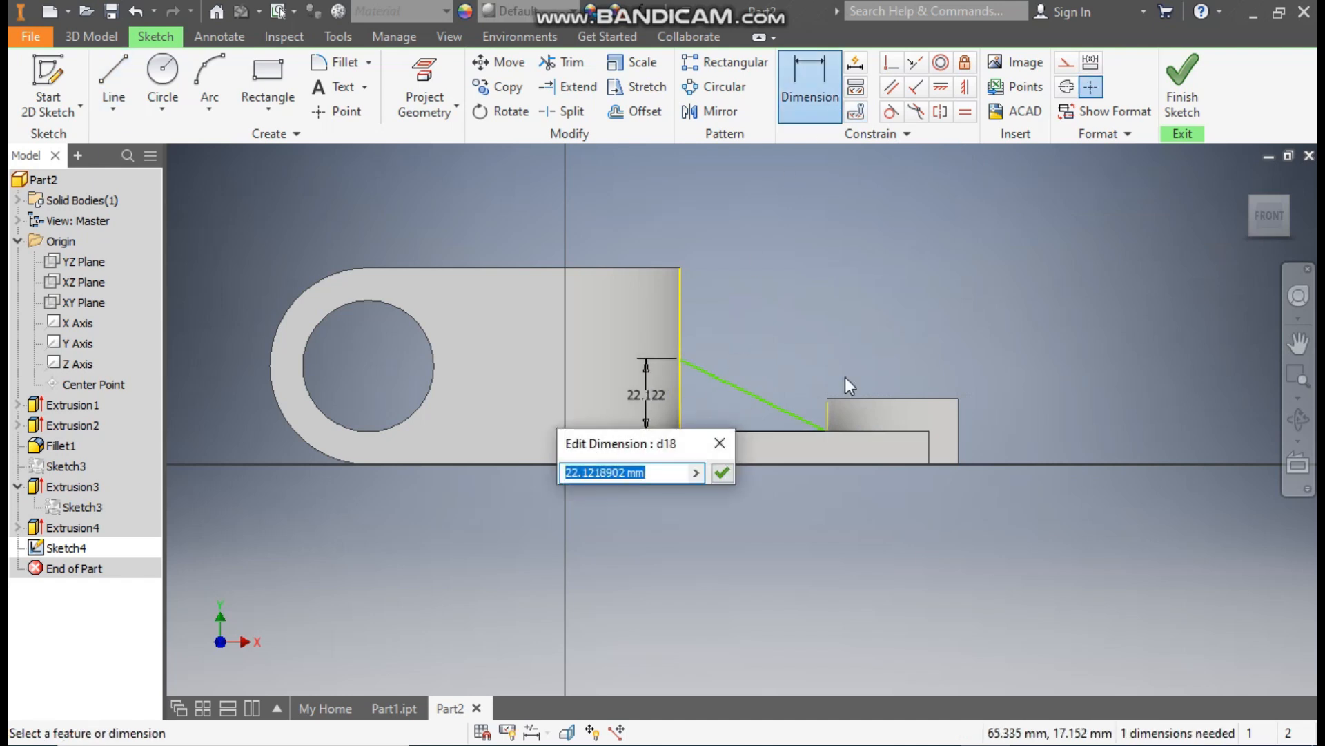
text(37)
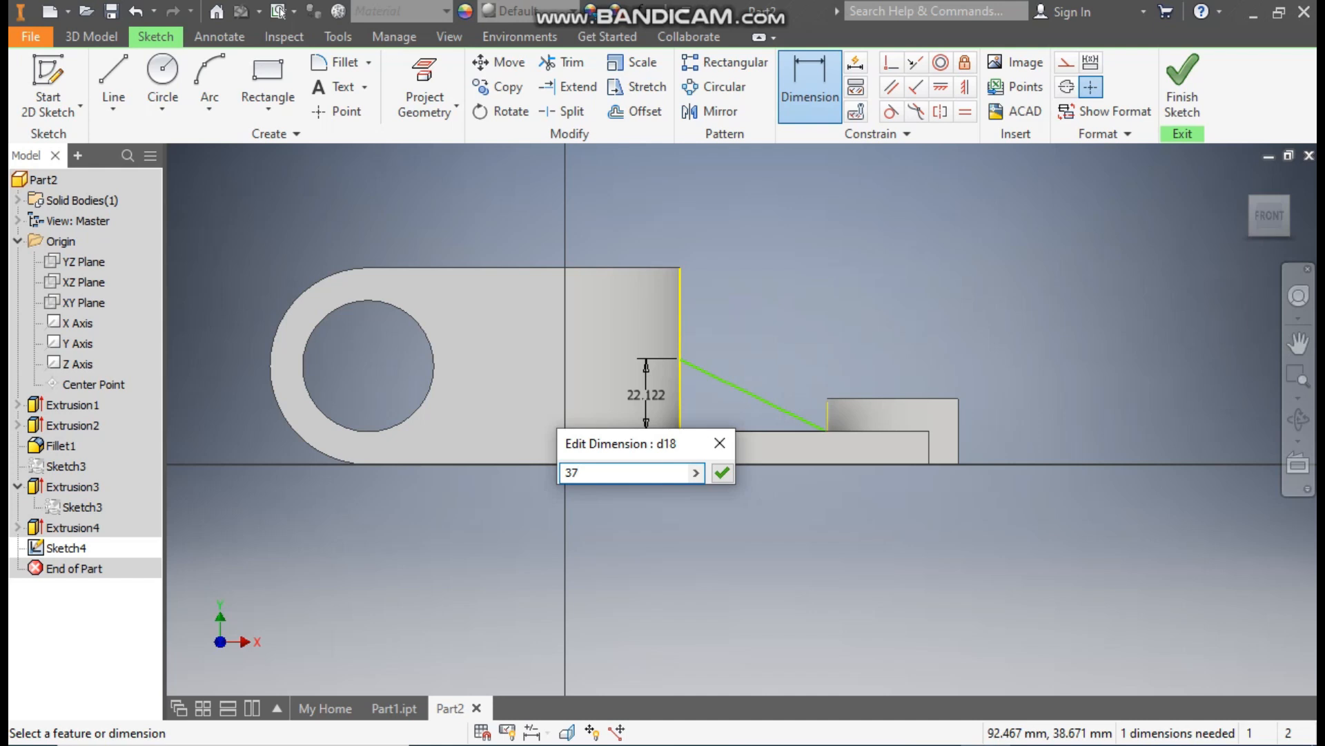
key(Return)
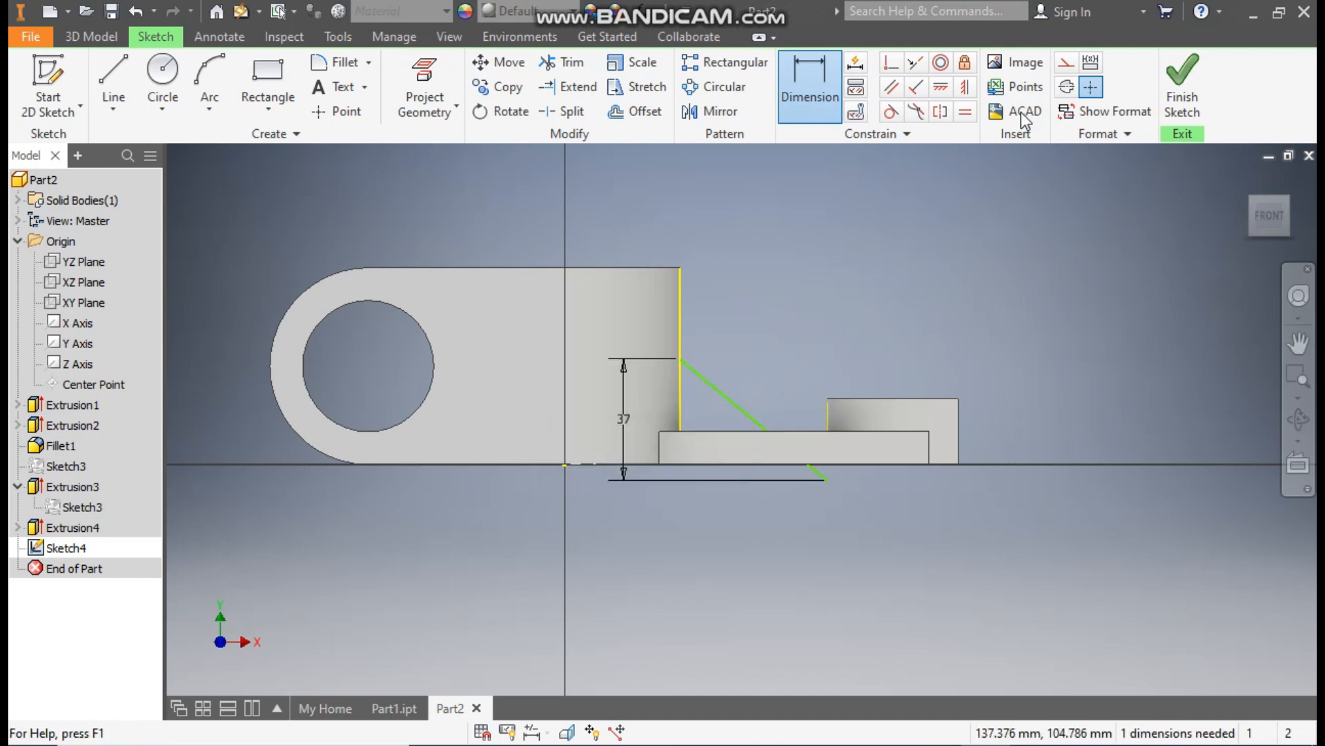
Step: Try to make the slanted line's lower endpoint coincident with the lower end of the half ring's projected edge
click(892, 63)
click(829, 477)
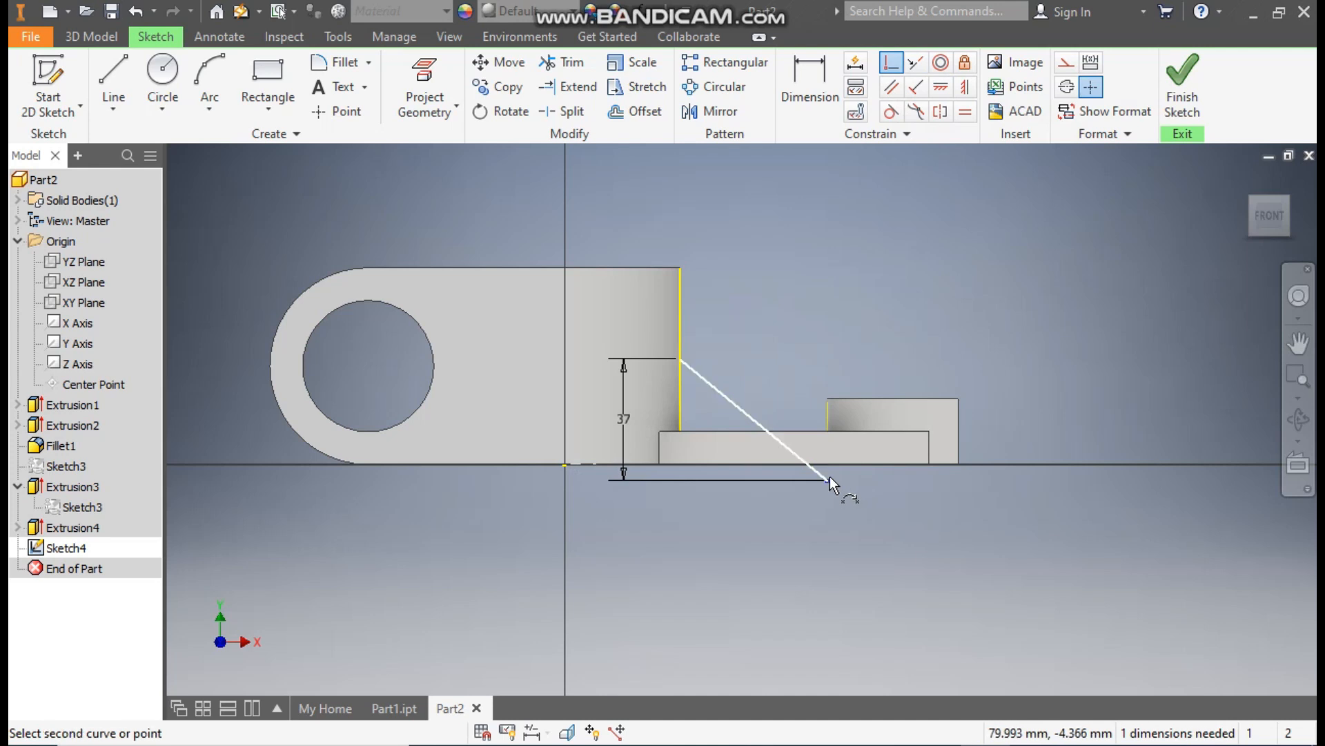
click(1248, 180)
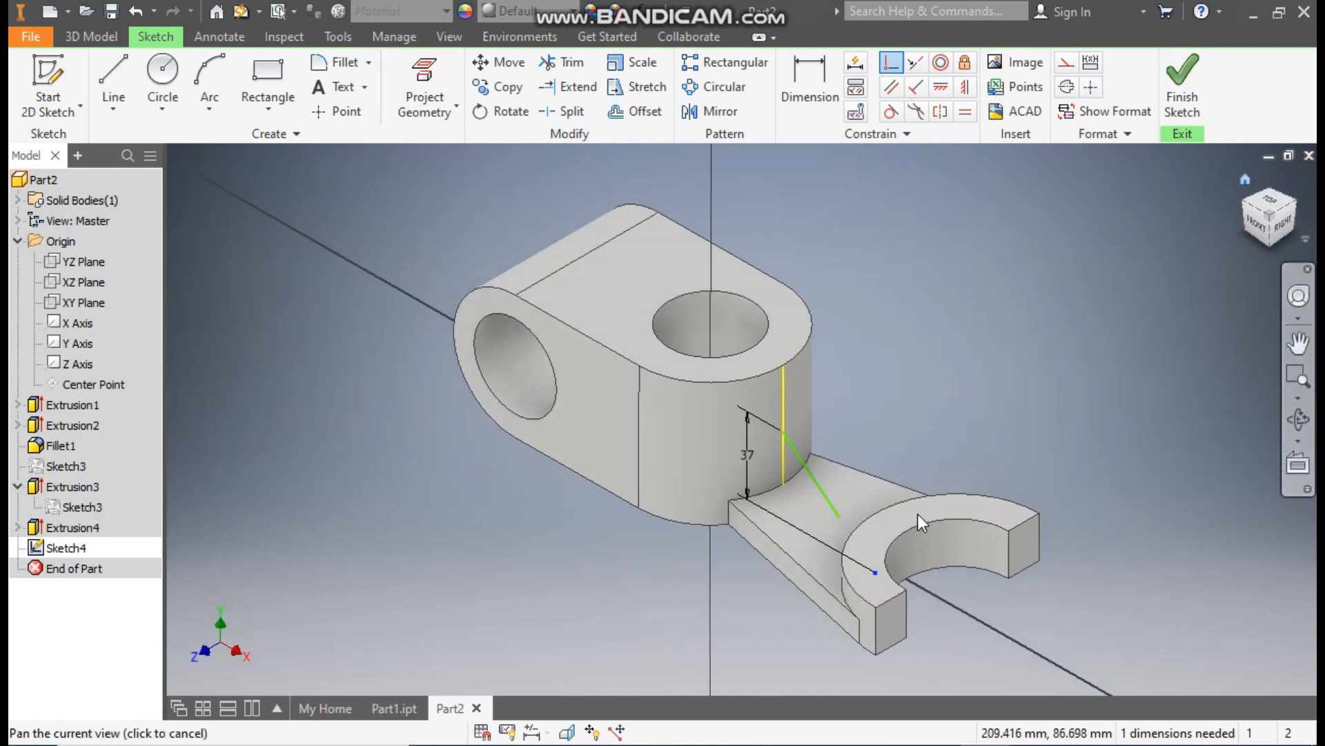
click(1241, 195)
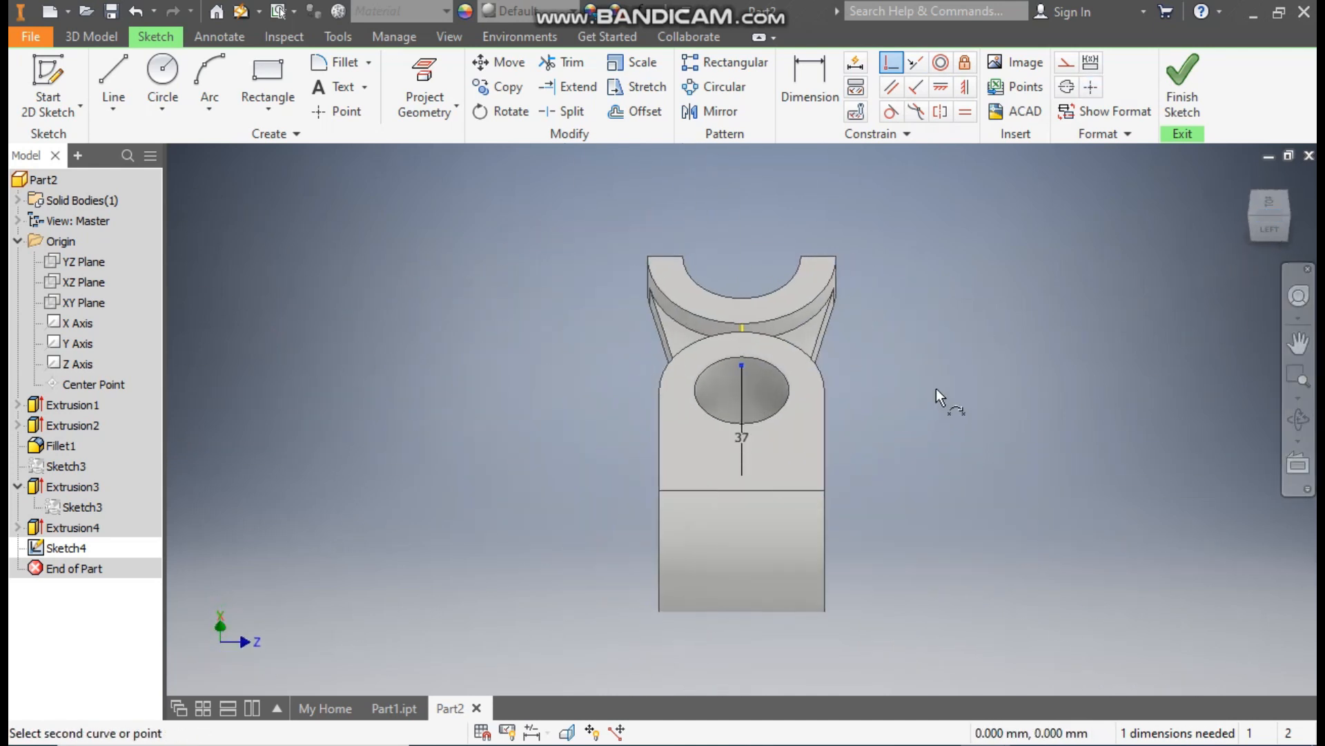
click(1287, 213)
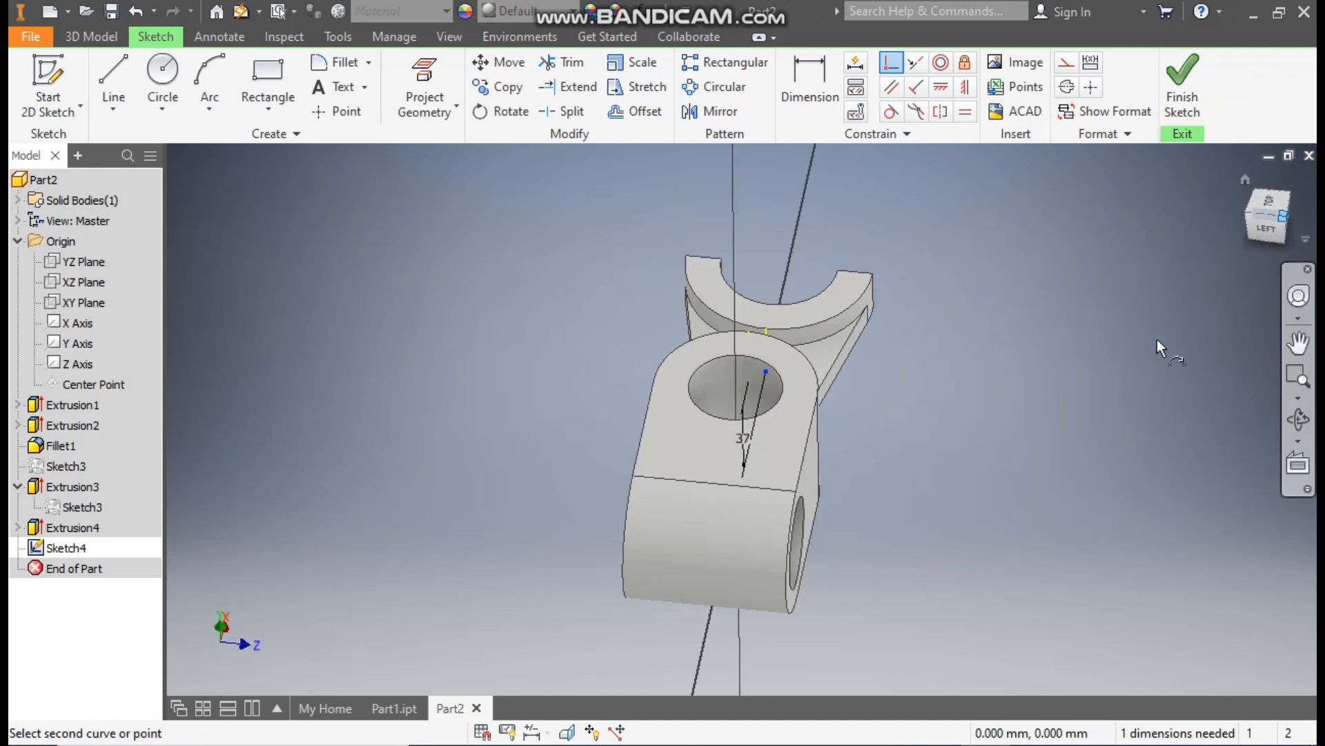
scroll(839, 444, up, 5)
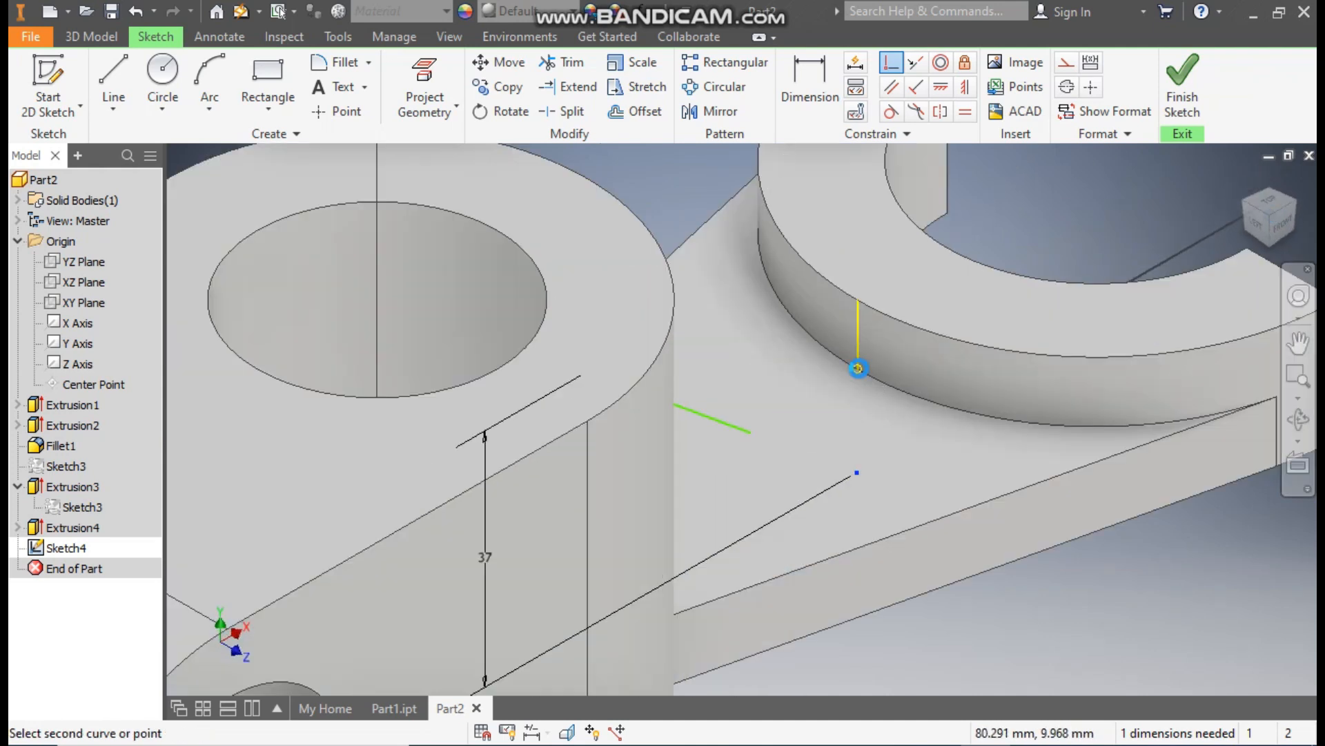
click(859, 368)
click(452, 185)
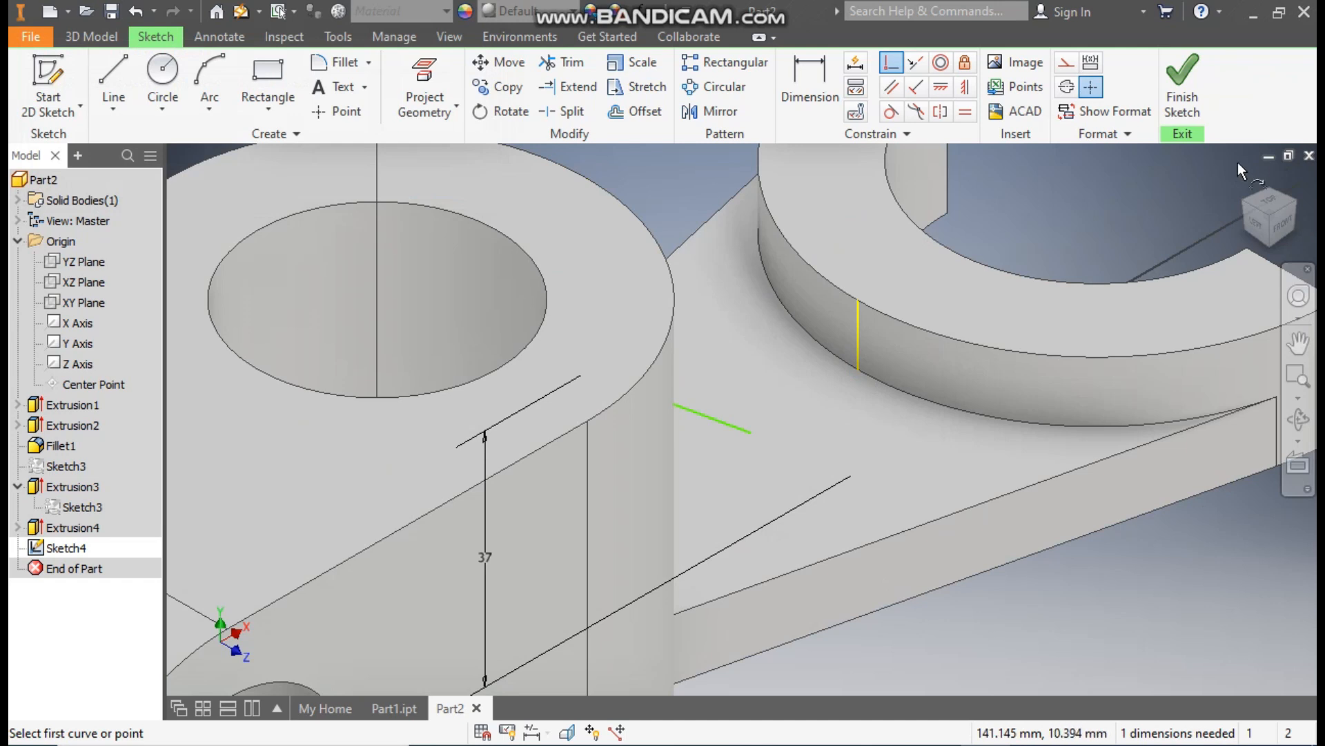
click(1284, 228)
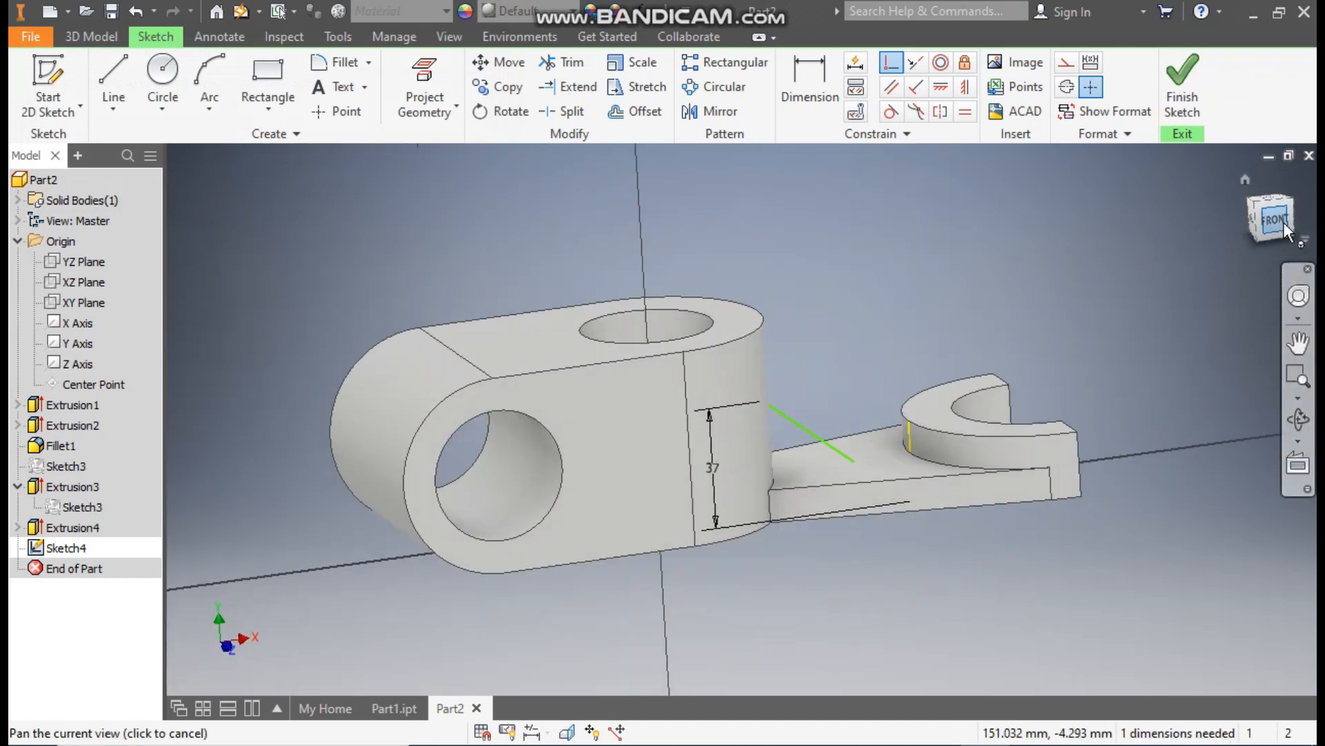
key(Escape)
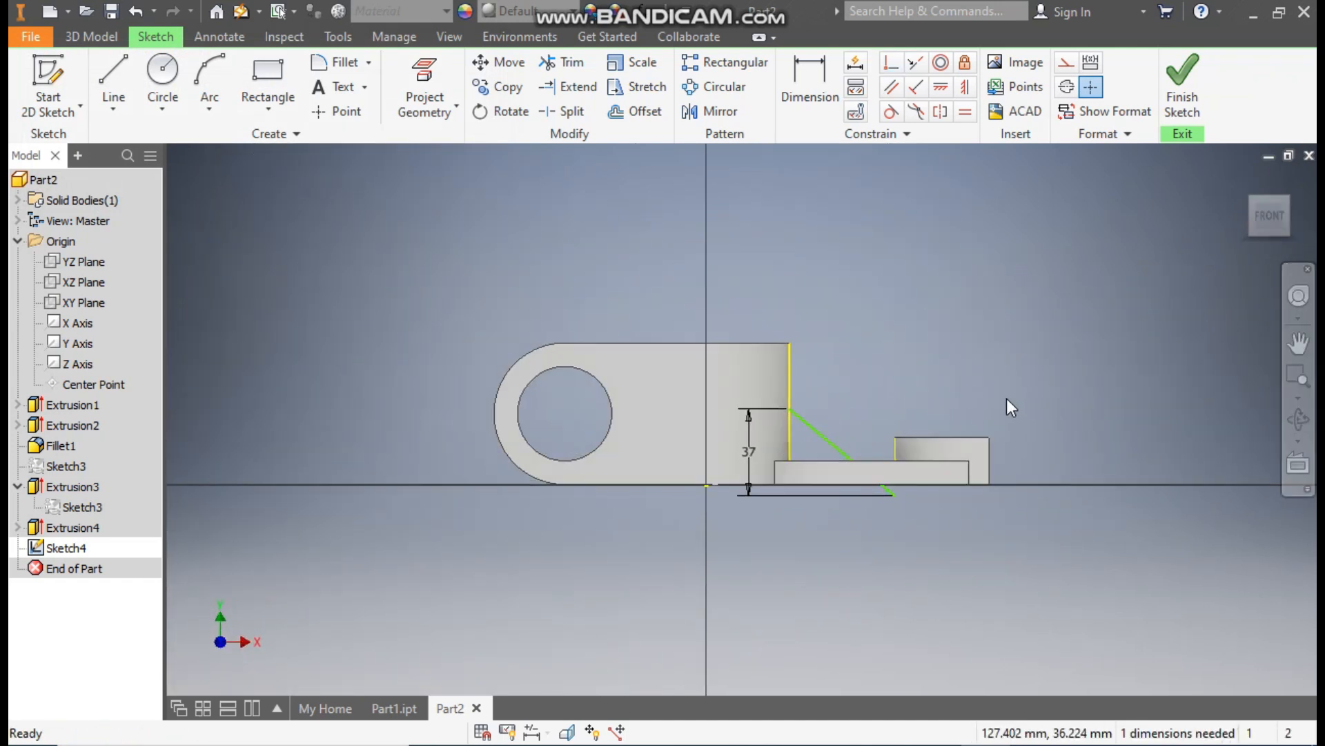
Step: Move the slanted line's lower endpoint onto the half ring's foot on the arm and convert the block's projected edge to construction geometry
drag(894, 494, 896, 462)
scroll(896, 462, up, 3)
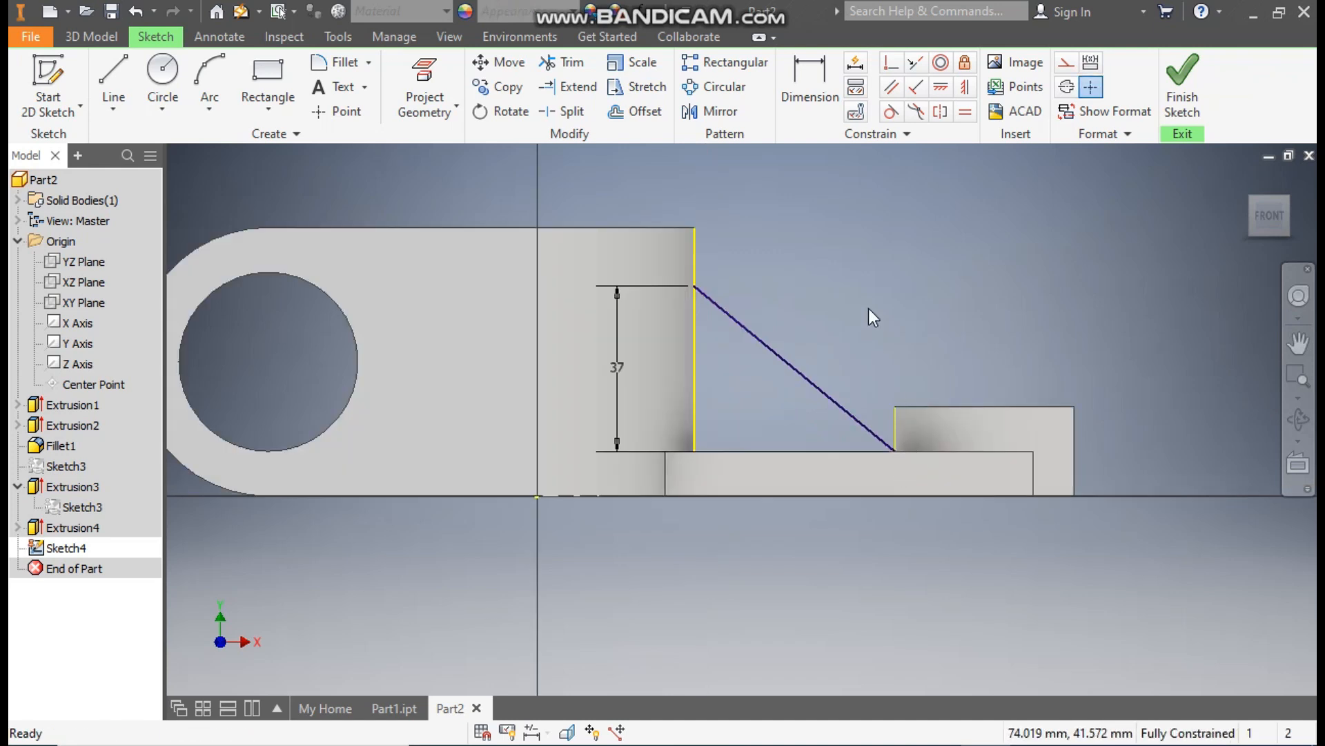
click(696, 242)
click(1066, 63)
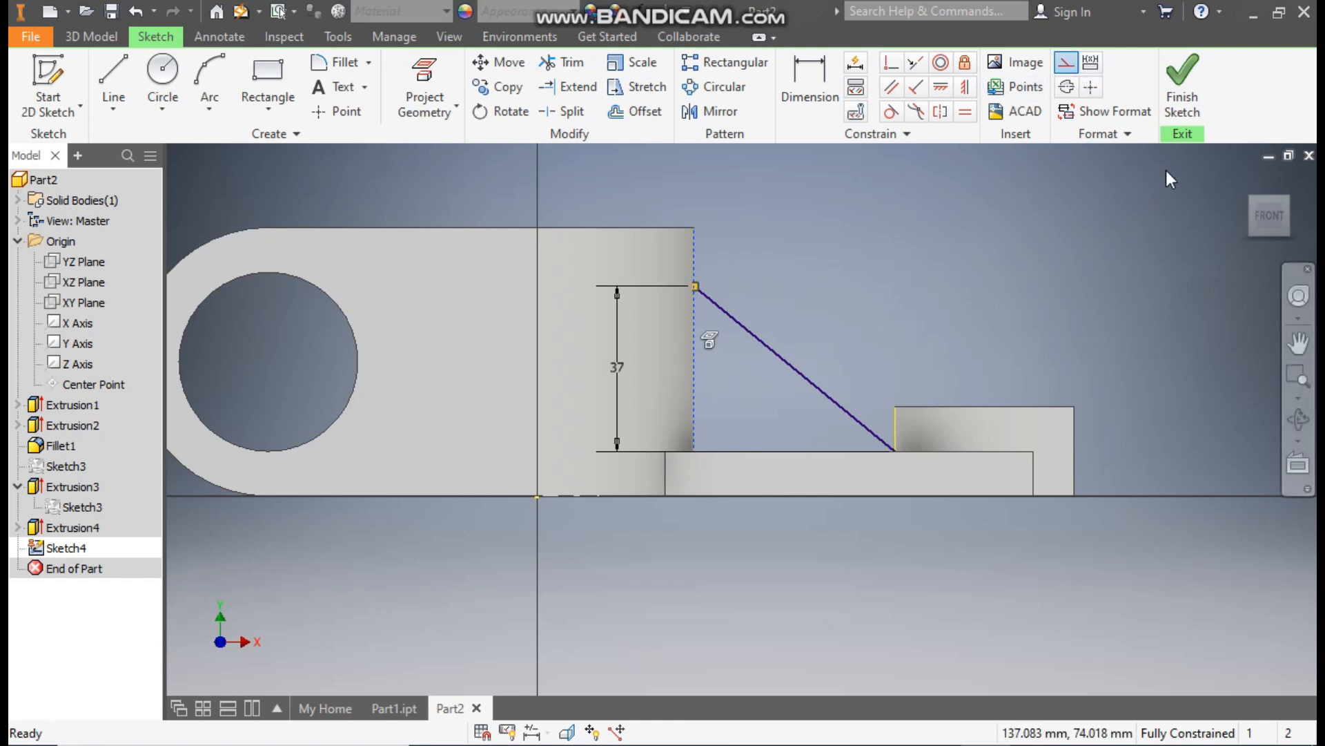
click(1247, 185)
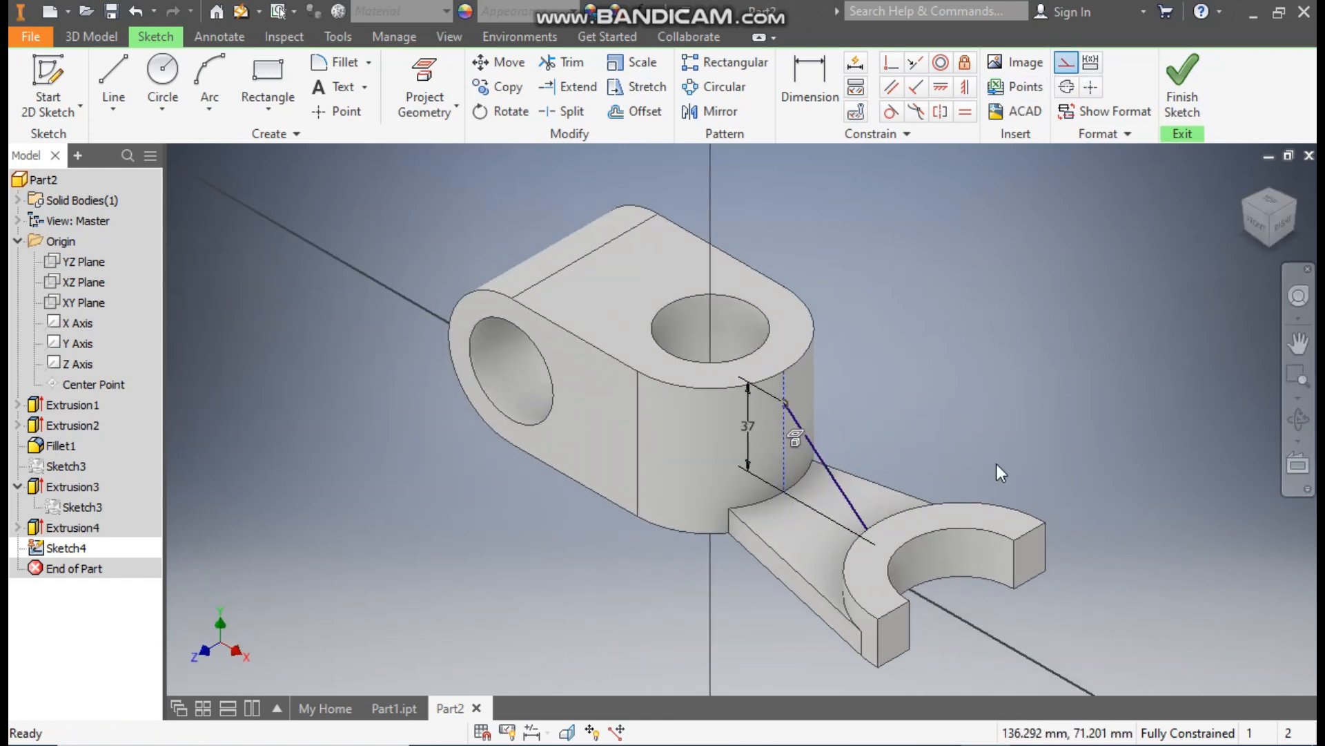
Step: Convert the short projected edge at the half ring's foot to construction geometry and finish the sketch
mouse_move(997, 464)
shift+middle_down()
mouse_move(1086, 497)
mouse_move(885, 524)
shift+middle_up()
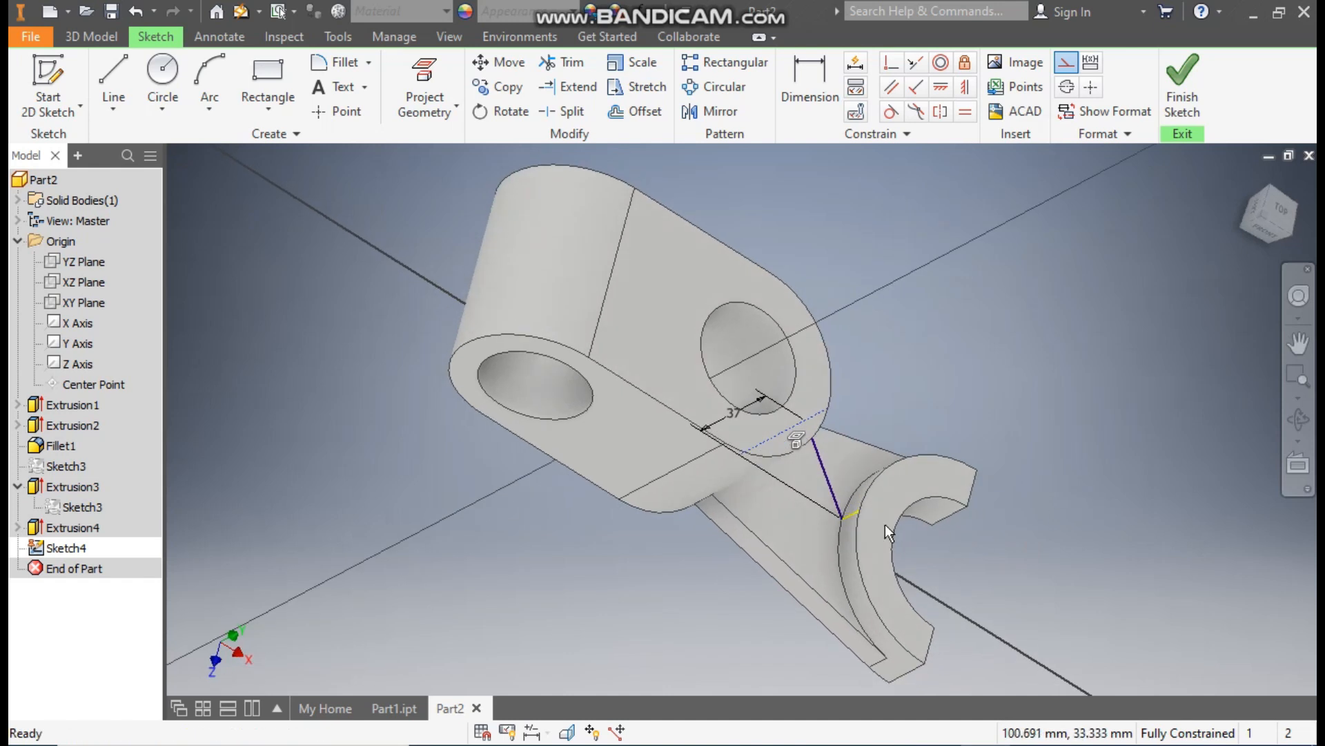
click(849, 515)
click(1068, 88)
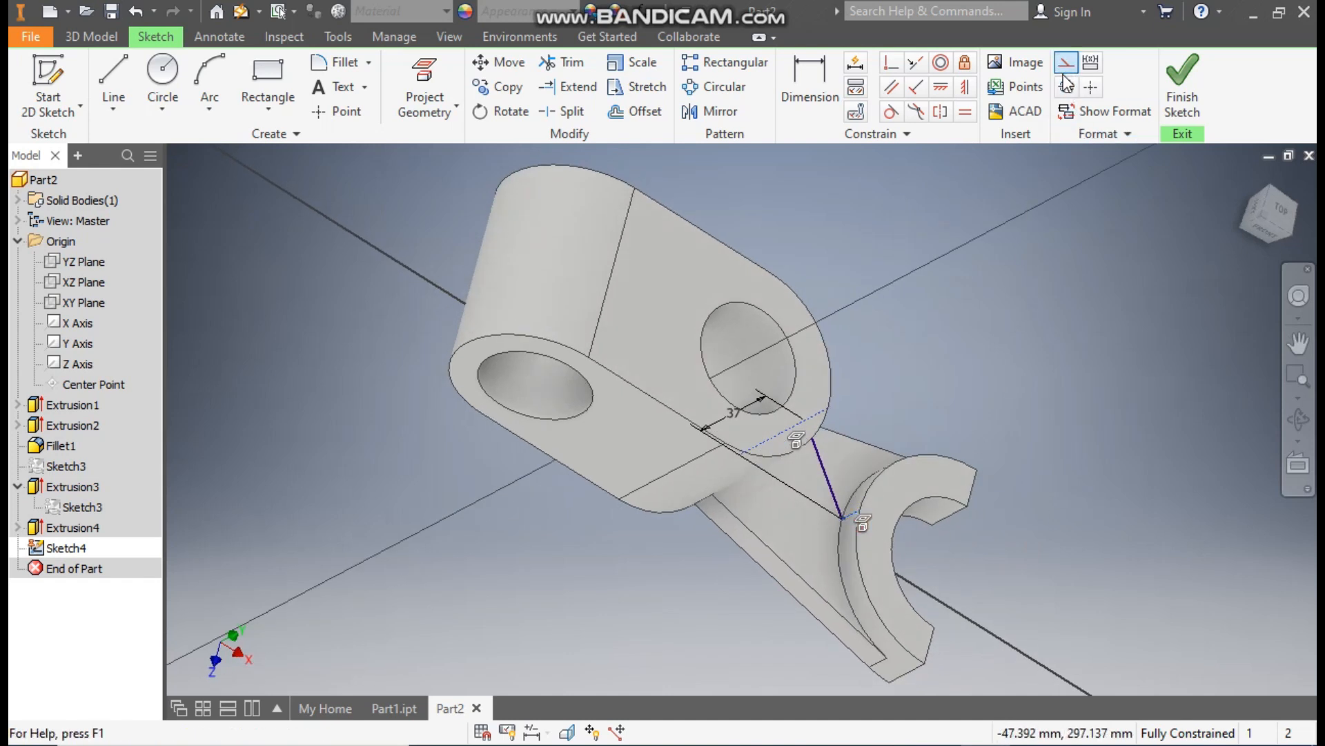
click(1182, 103)
shift+middle_drag(1240, 184, 1196, 243)
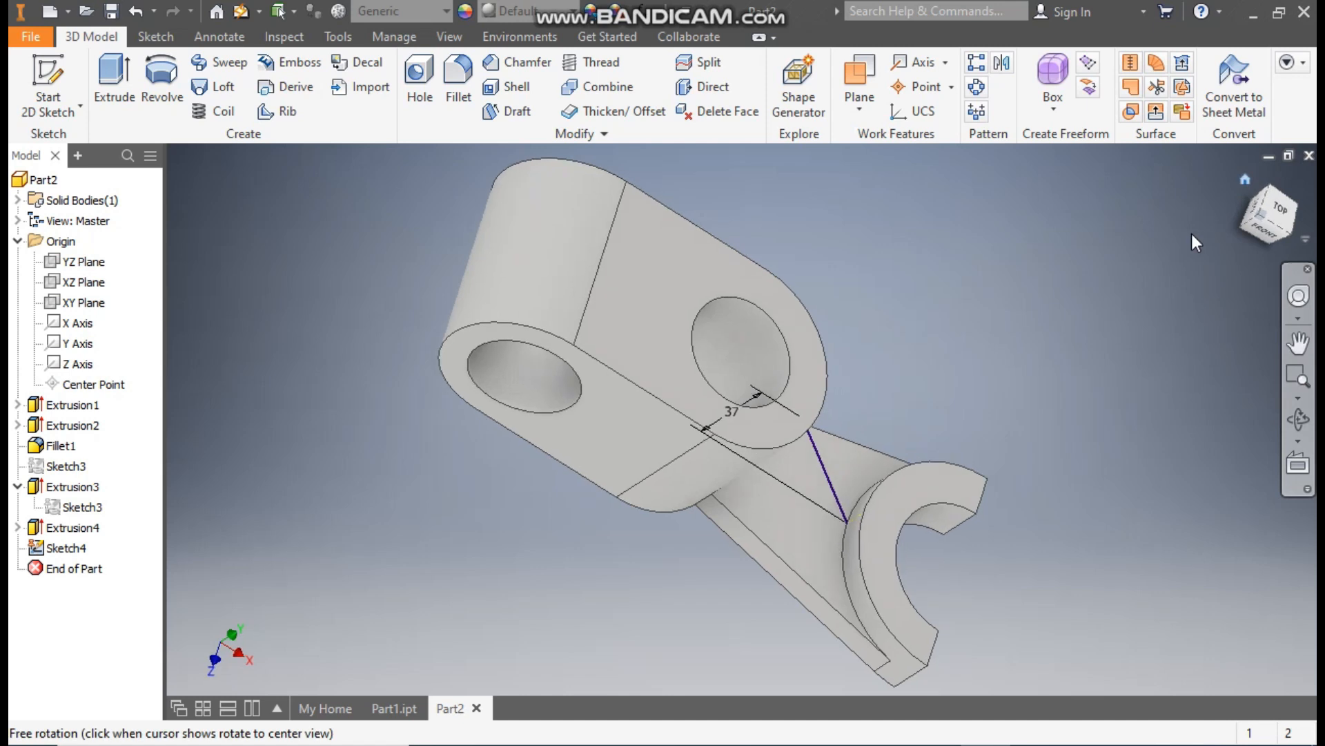
key(F6)
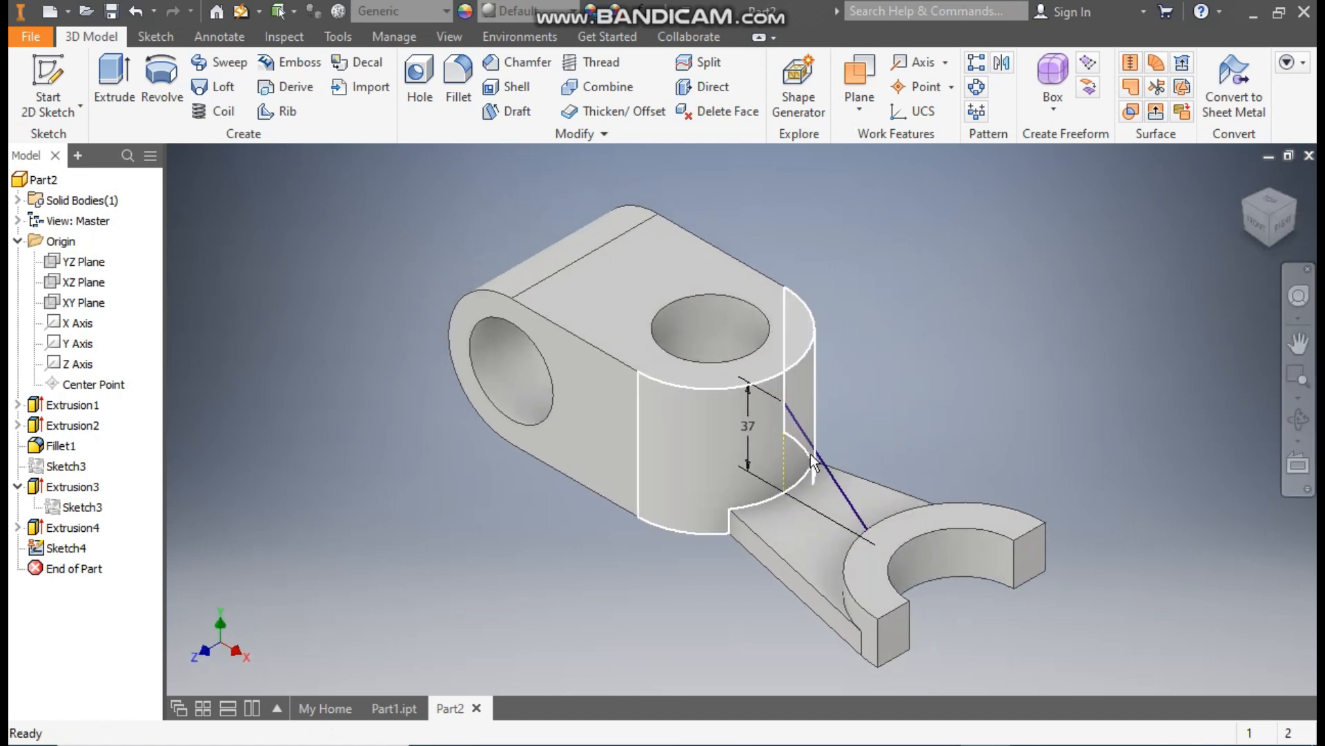
Step: Create a 20 mm thick symmetric rib from the slanted line, parallel to the sketch plane and filling down to the arm
click(273, 115)
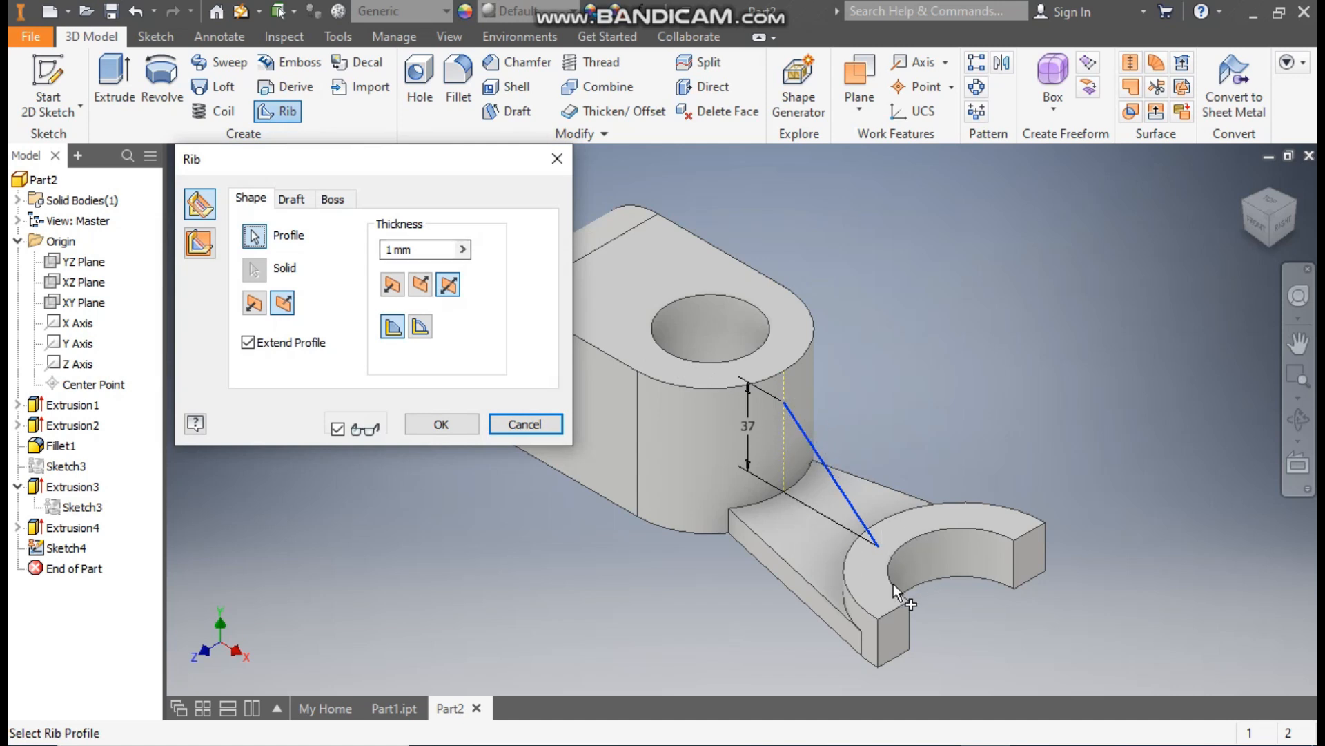
click(200, 243)
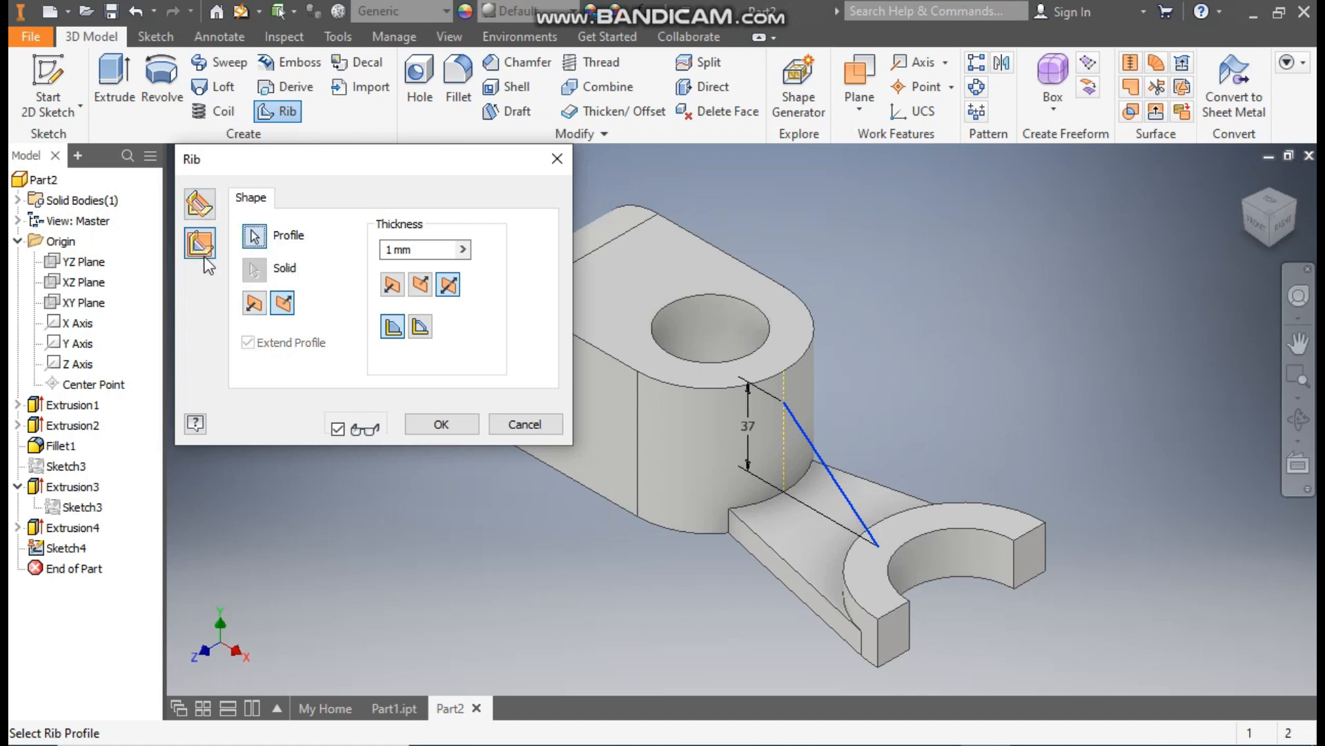
click(256, 304)
double_click(426, 256)
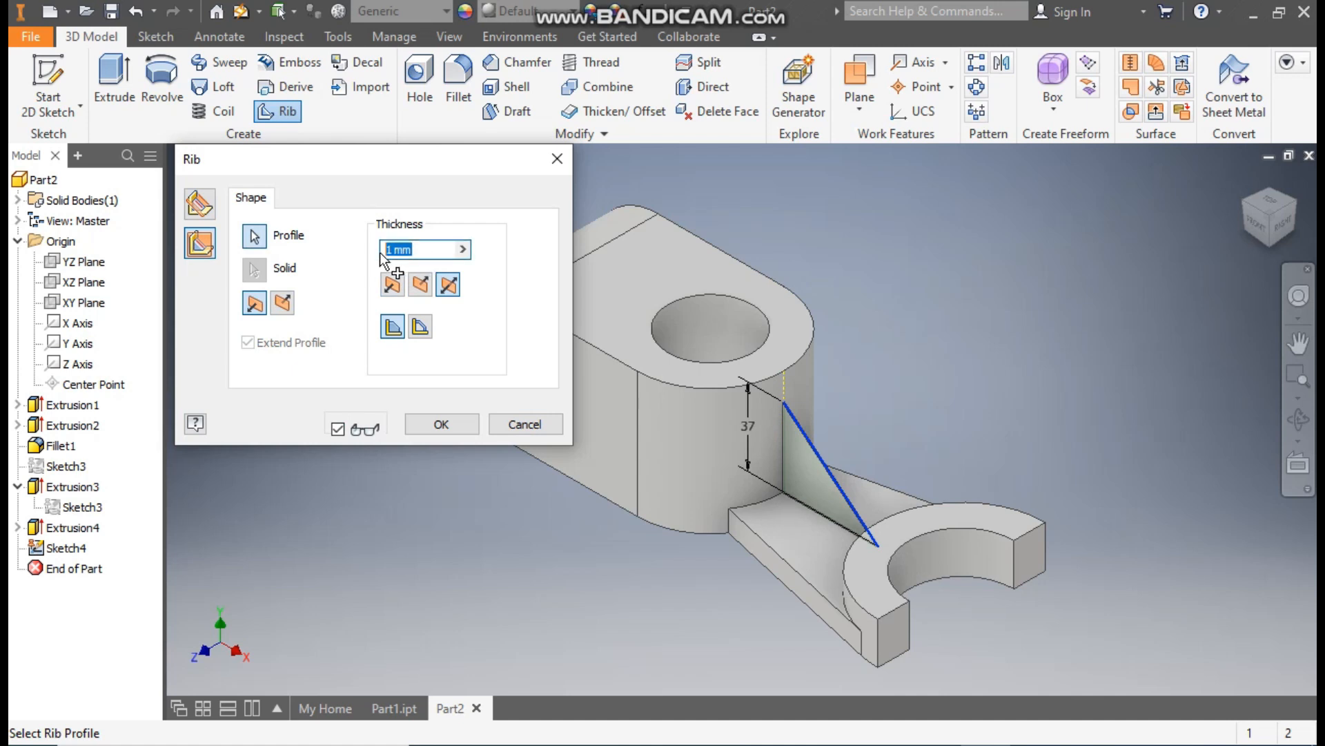
text(20)
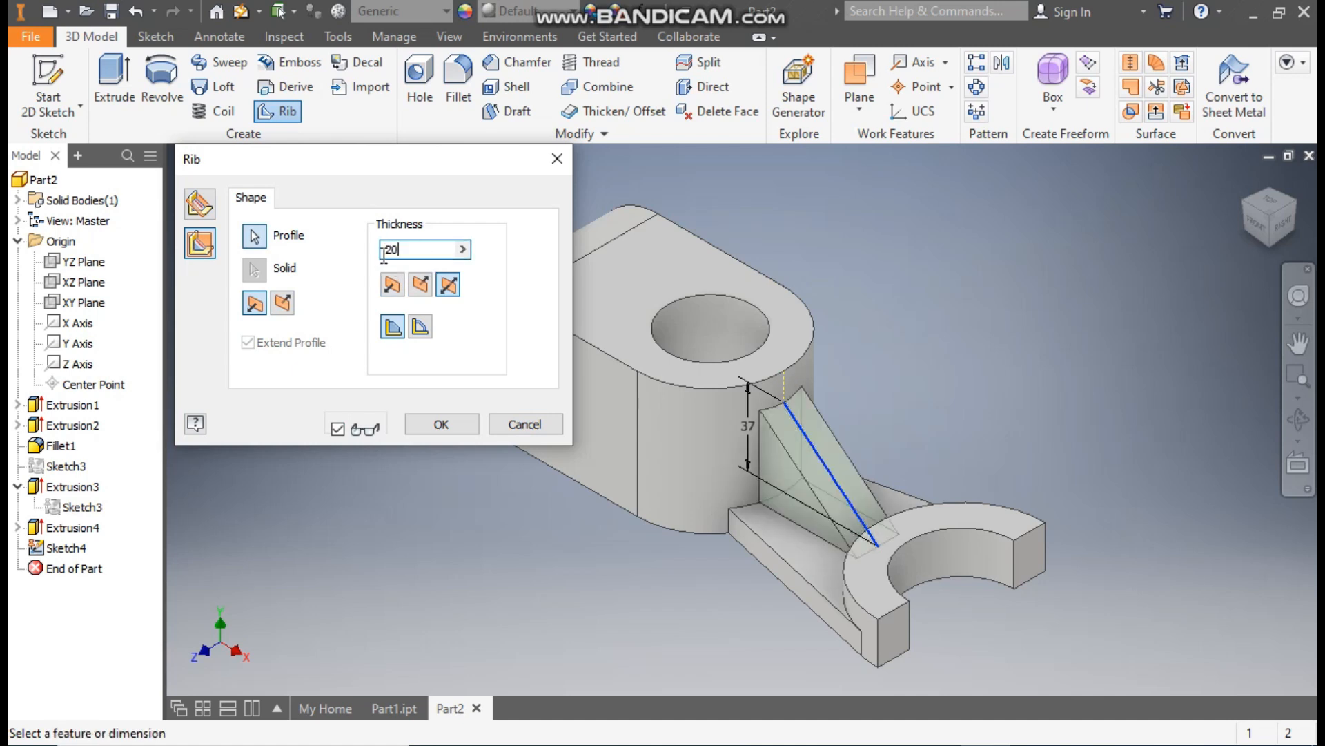
click(463, 432)
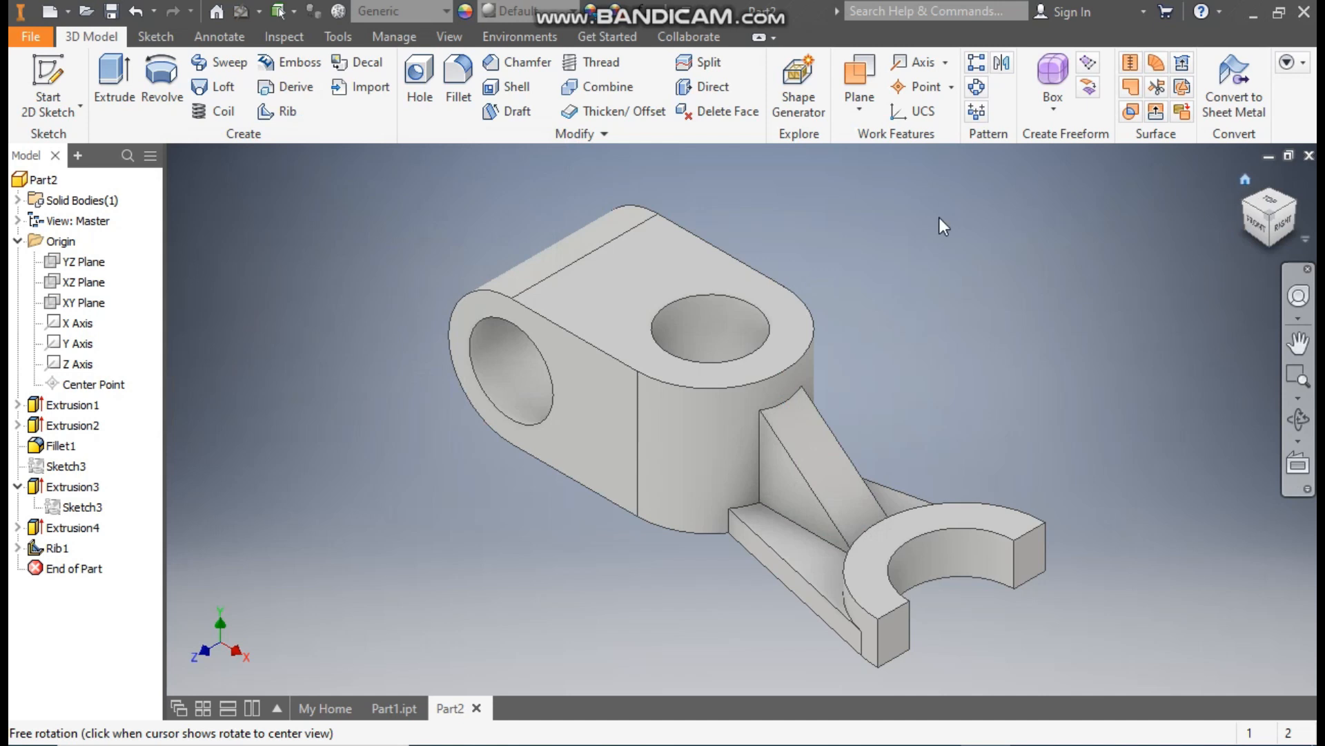
Step: Apply the Magenta appearance to the whole part
click(530, 15)
text(me)
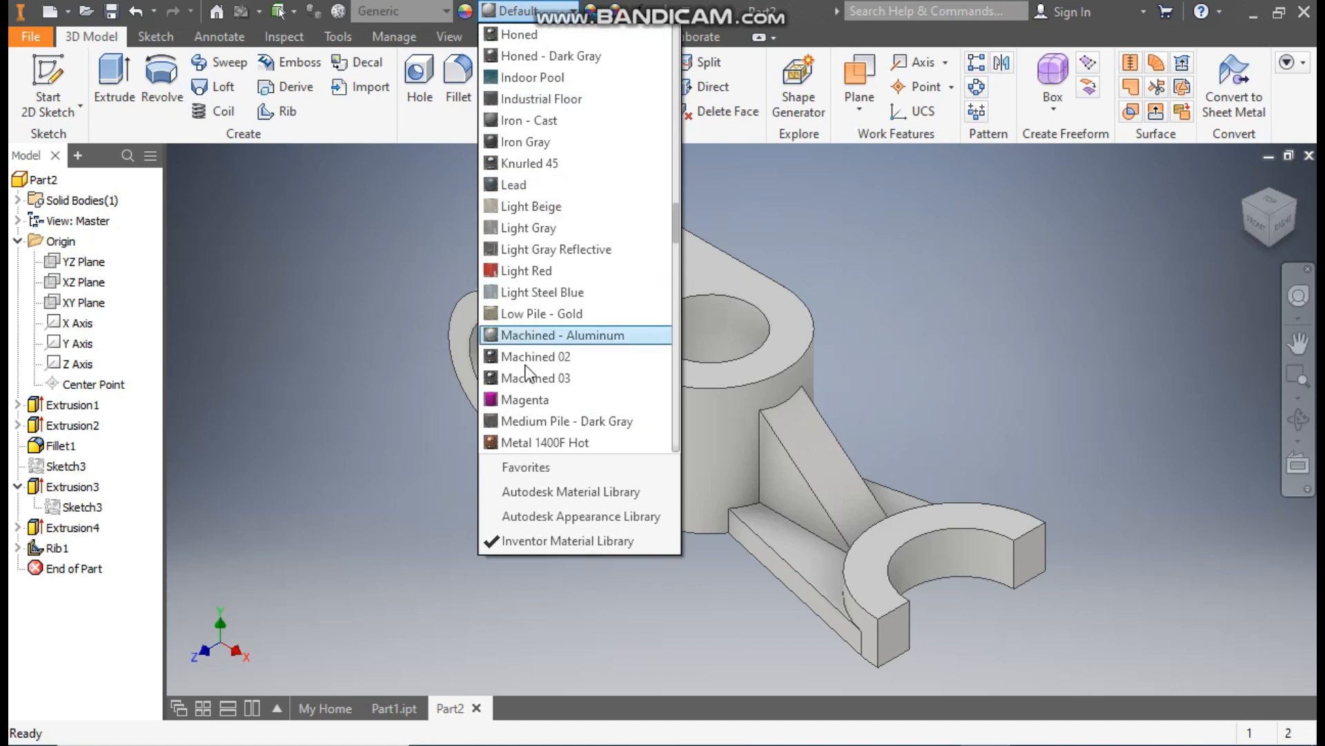
click(534, 401)
middle_drag(1054, 385, 1002, 372)
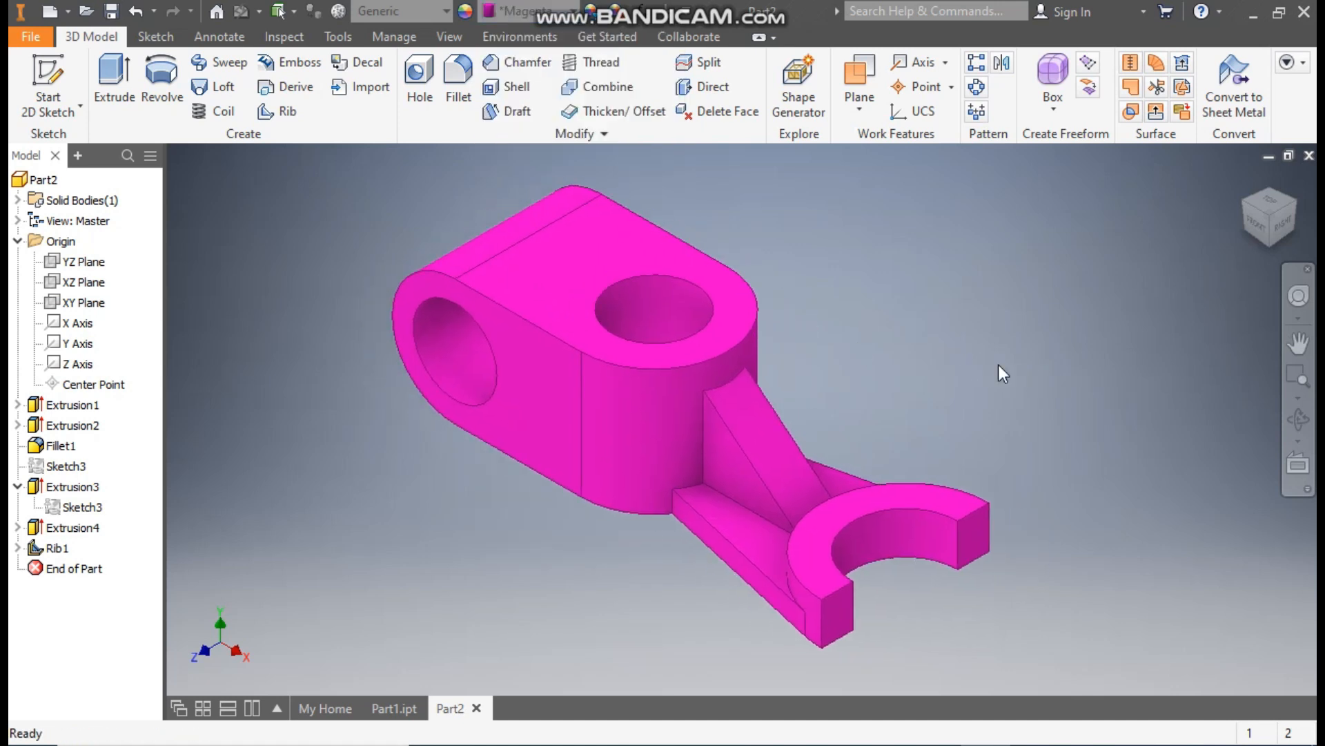